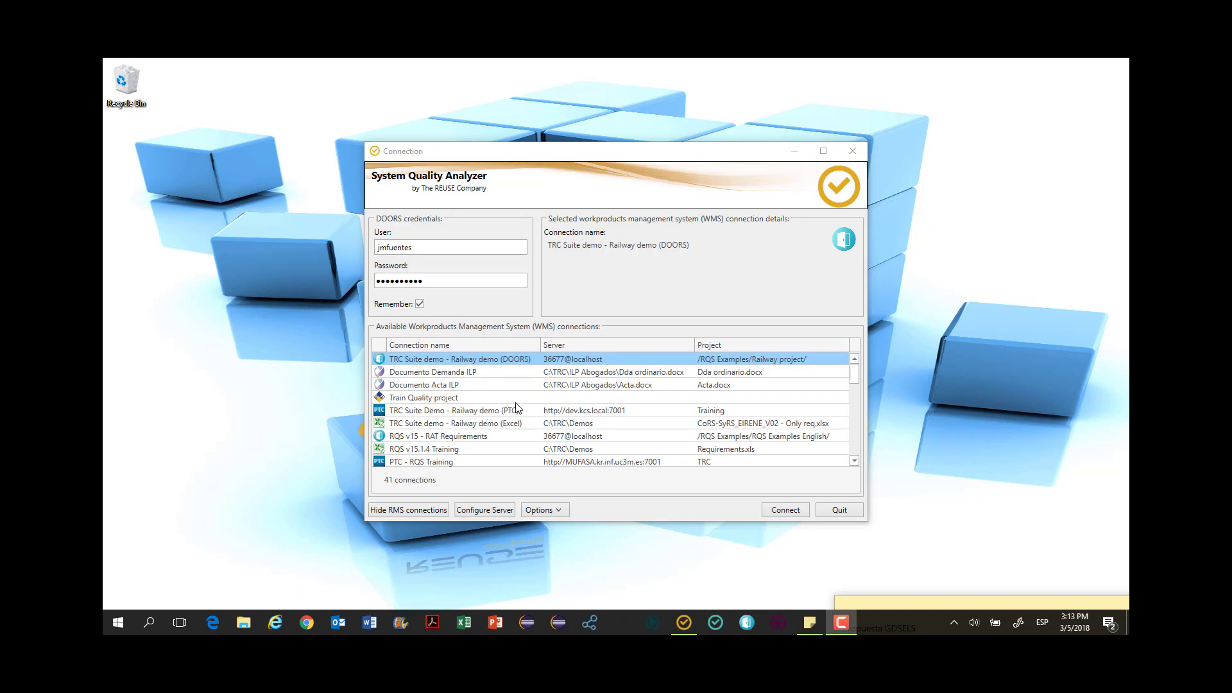
Look through the available workproducts management system connections
{"action": "scroll", "coordinate": [503, 436], "scroll_direction": "down", "scroll_amount": 3}
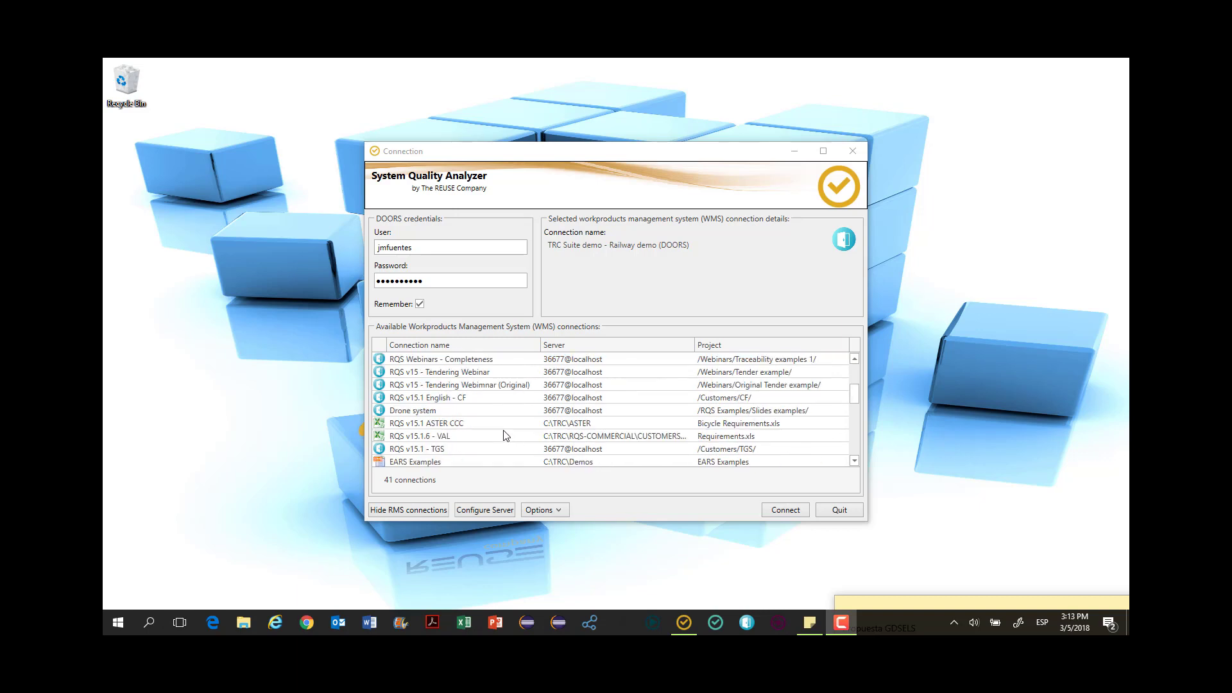
{"action": "scroll", "coordinate": [503, 435], "scroll_direction": "down", "scroll_amount": 1}
{"action": "scroll", "coordinate": [504, 436], "scroll_direction": "down", "scroll_amount": 1}
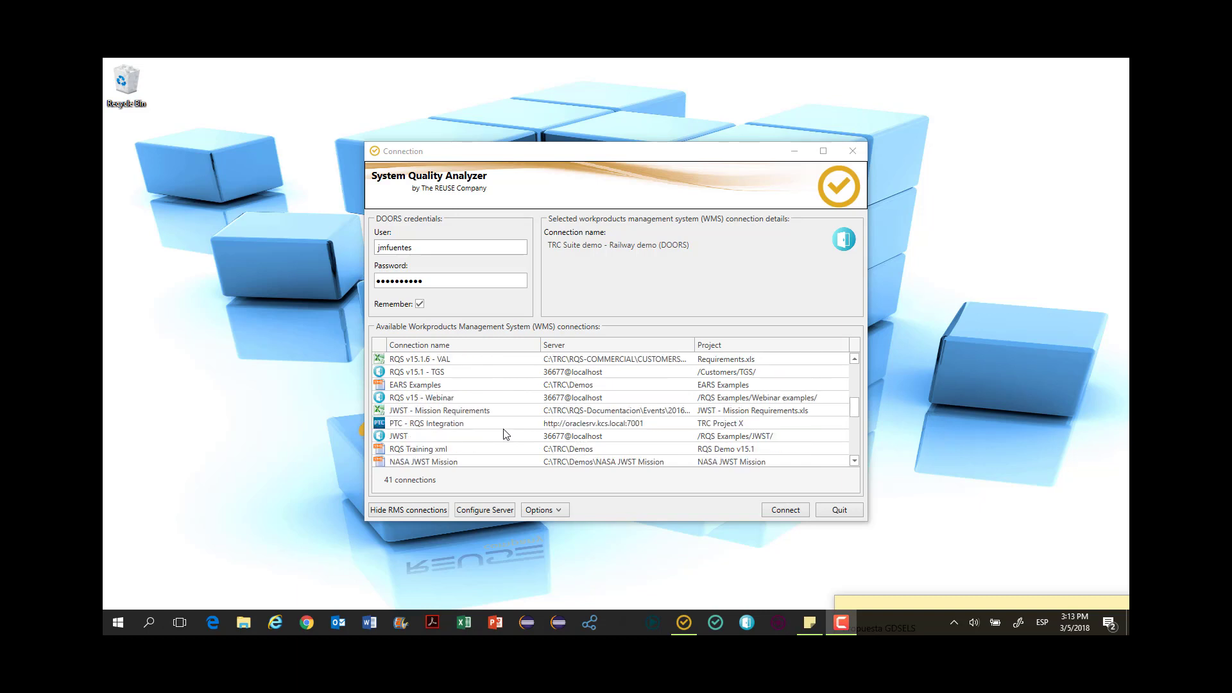
{"action": "scroll", "coordinate": [502, 435], "scroll_direction": "up", "scroll_amount": 4}
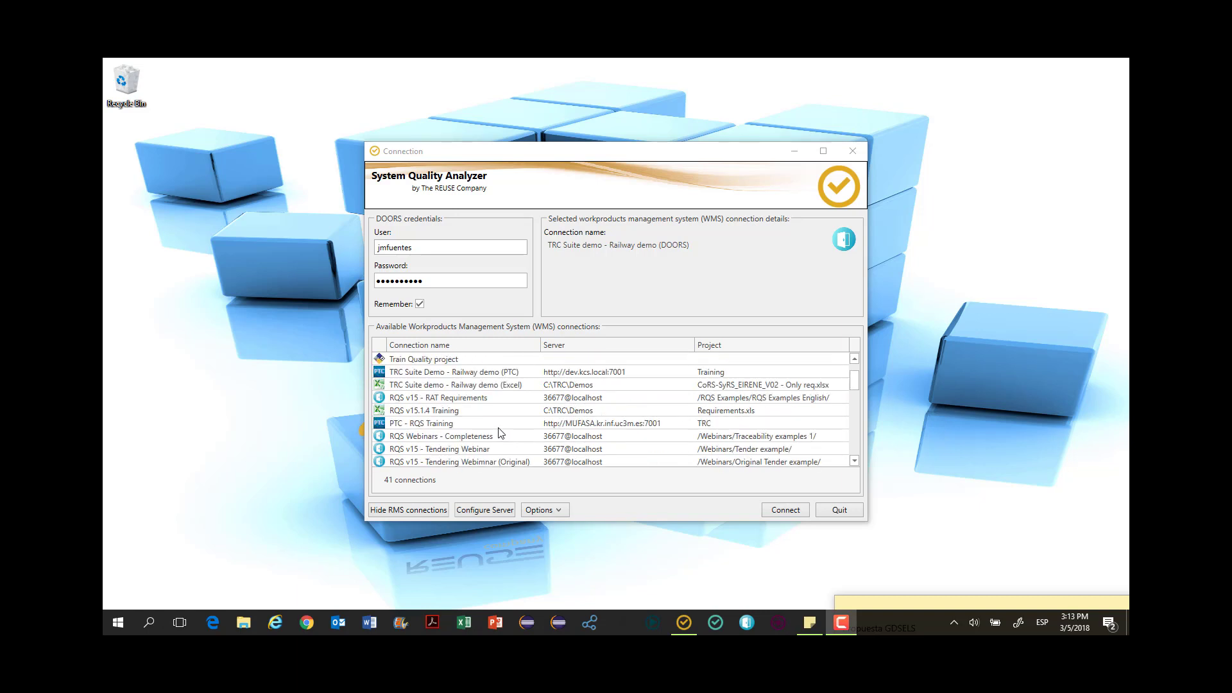
{"action": "scroll", "coordinate": [501, 433], "scroll_direction": "up", "scroll_amount": 1}
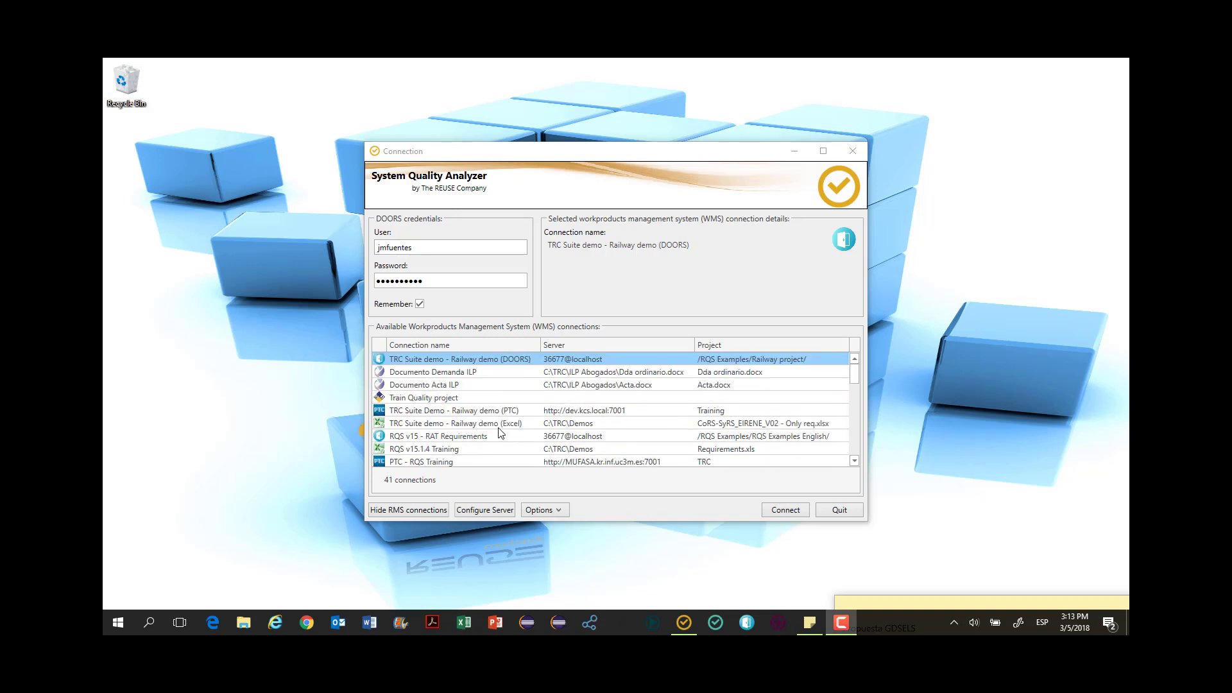
Examine the connection form for adding an IBM Rational DOORS workproduct repository and close it without adding one
{"action": "right_click", "coordinate": [451, 359]}
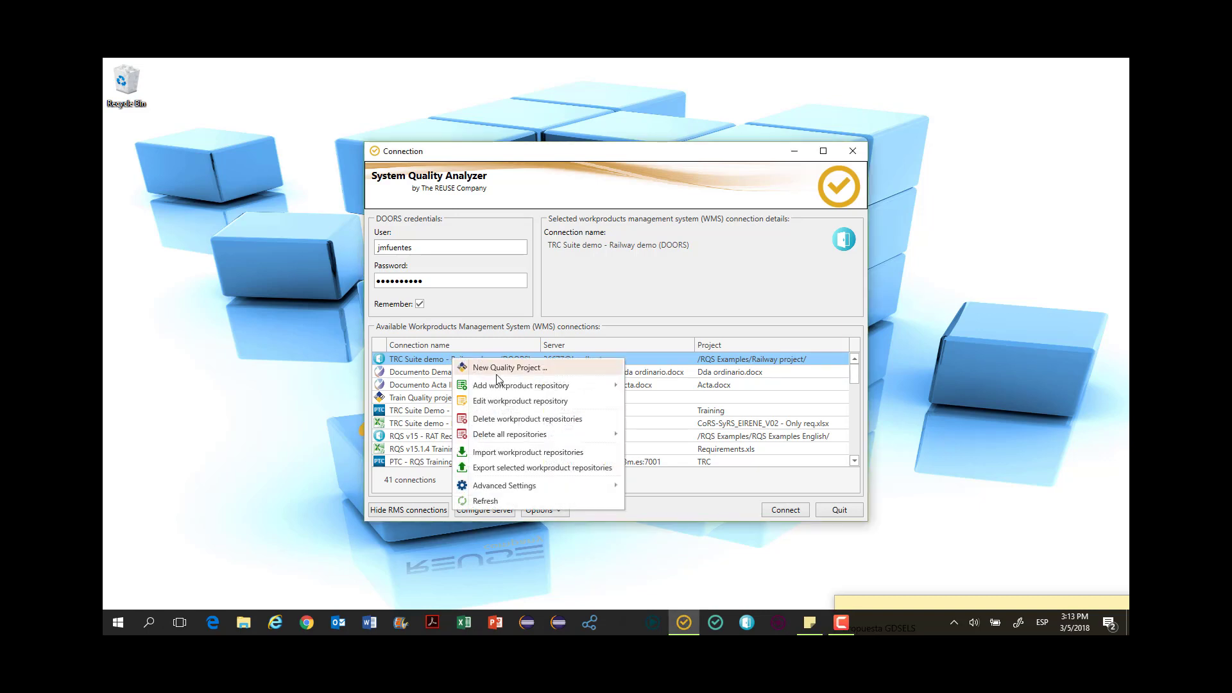
{"action": "mouse_move", "coordinate": [500, 388]}
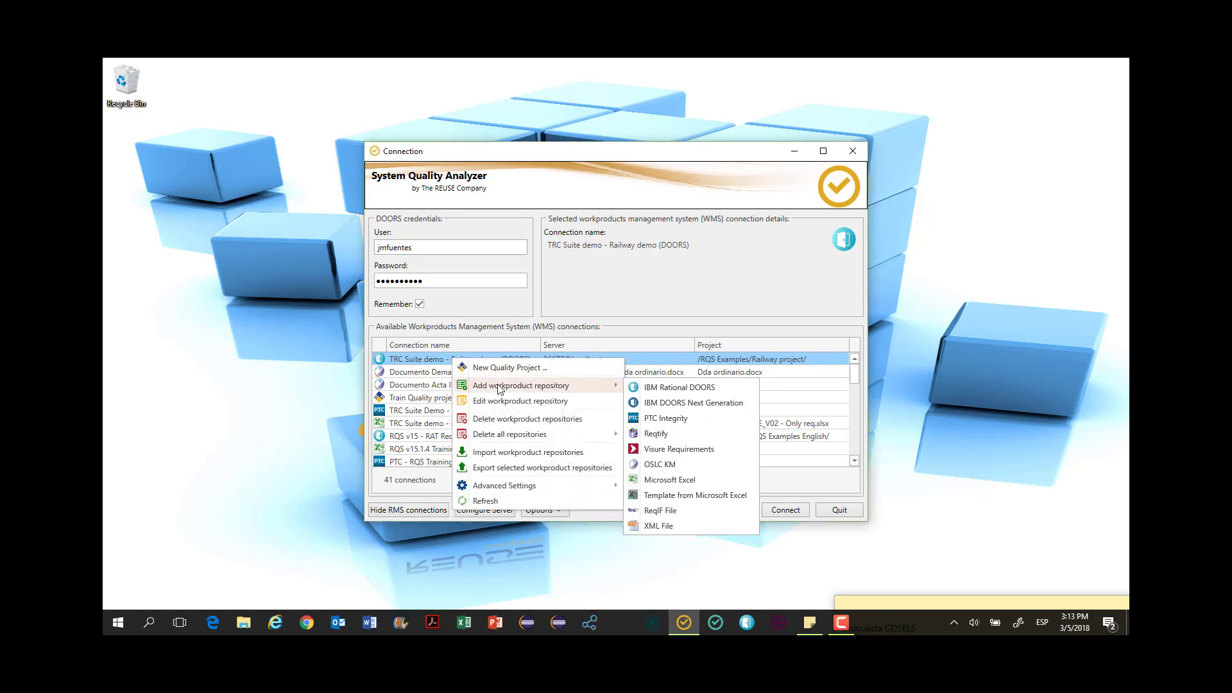
{"action": "left_click", "coordinate": [645, 390]}
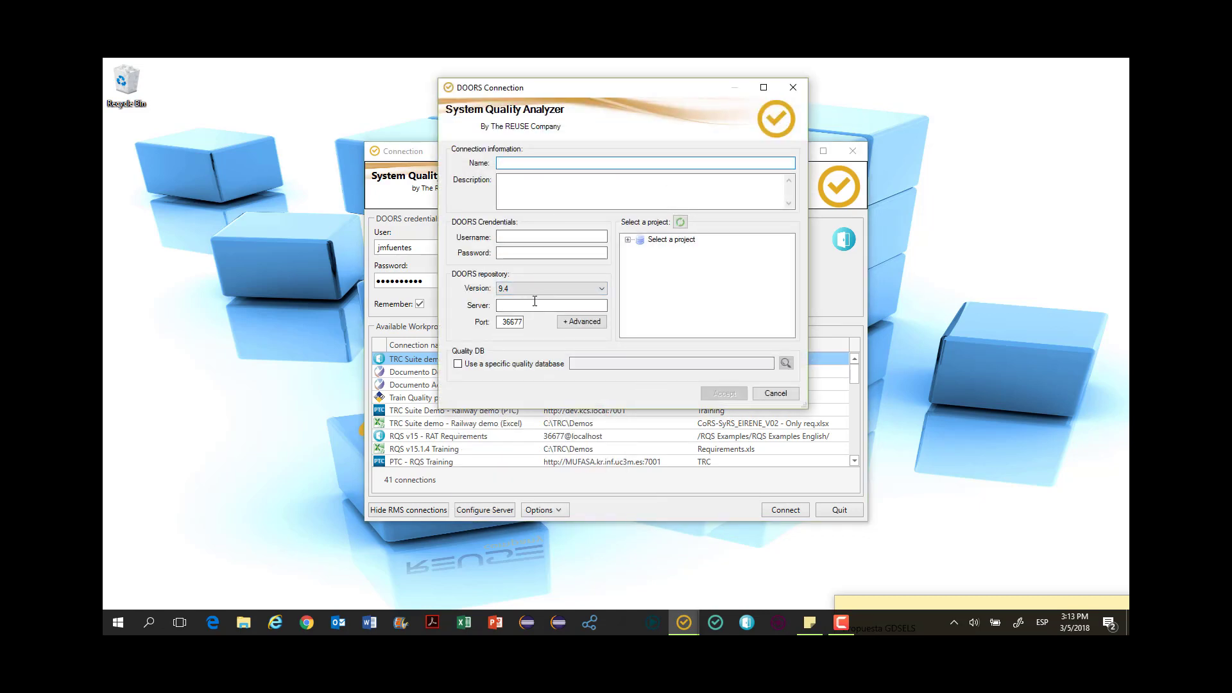
{"action": "left_click", "coordinate": [773, 394]}
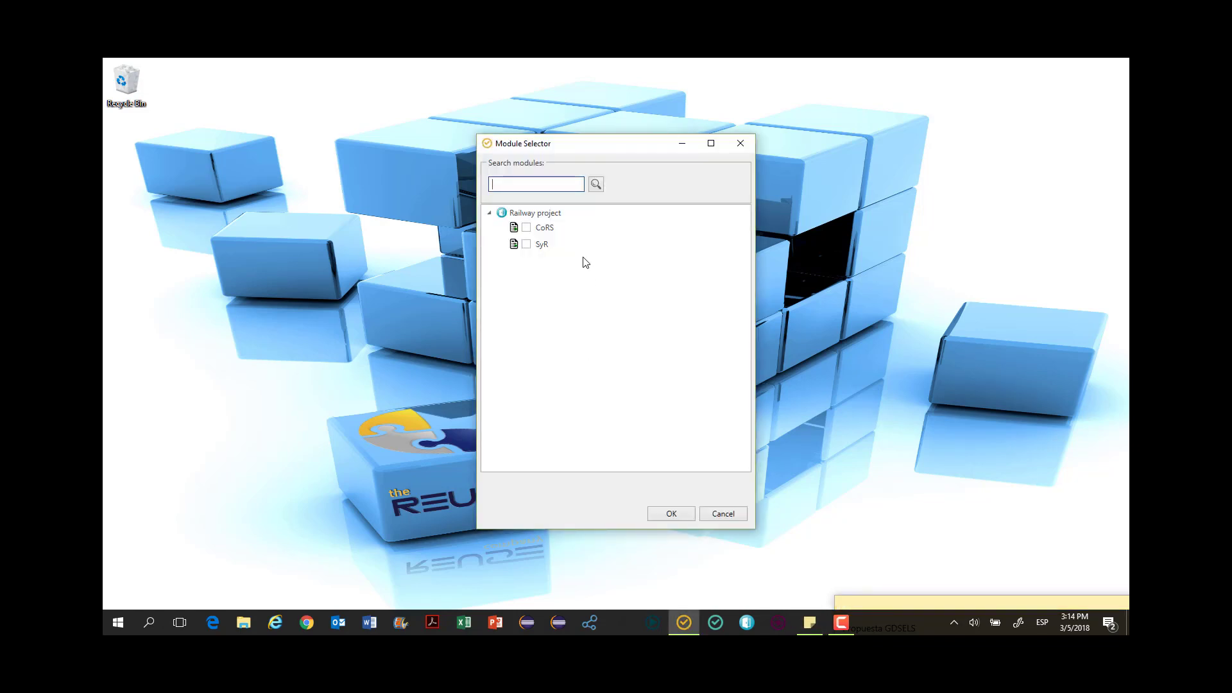
Load the CoRS module of the Railway project and maximize the analyzer window
{"action": "left_click", "coordinate": [527, 227]}
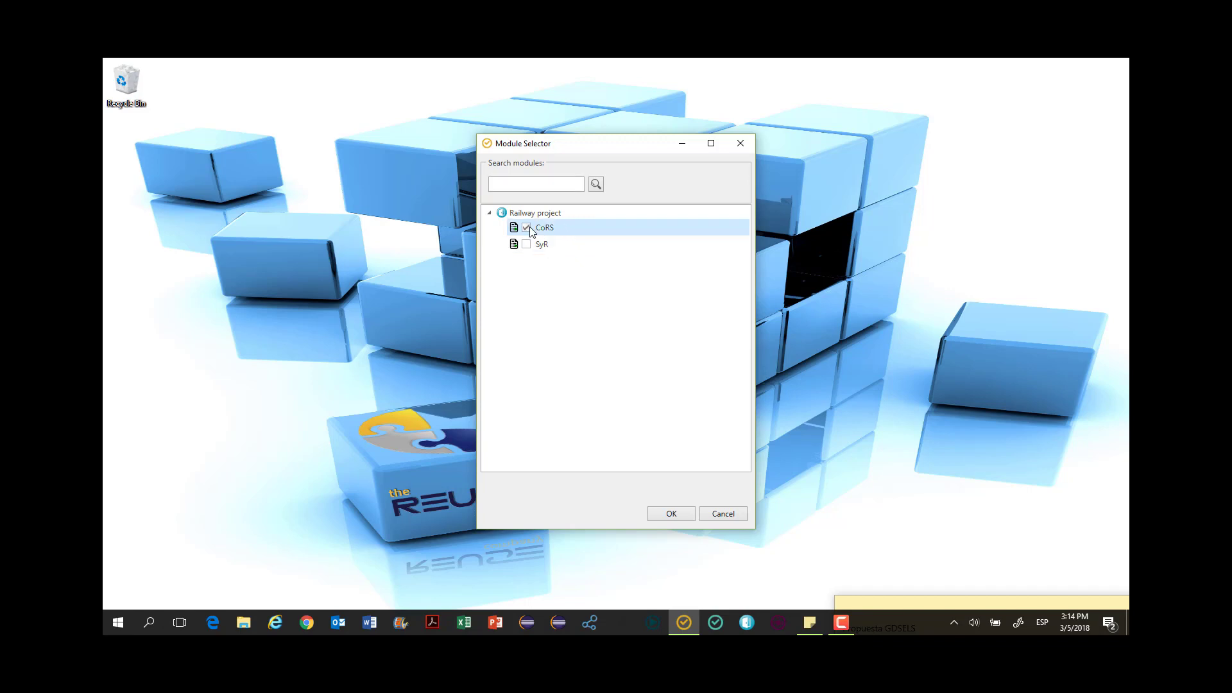
{"action": "left_click", "coordinate": [671, 514]}
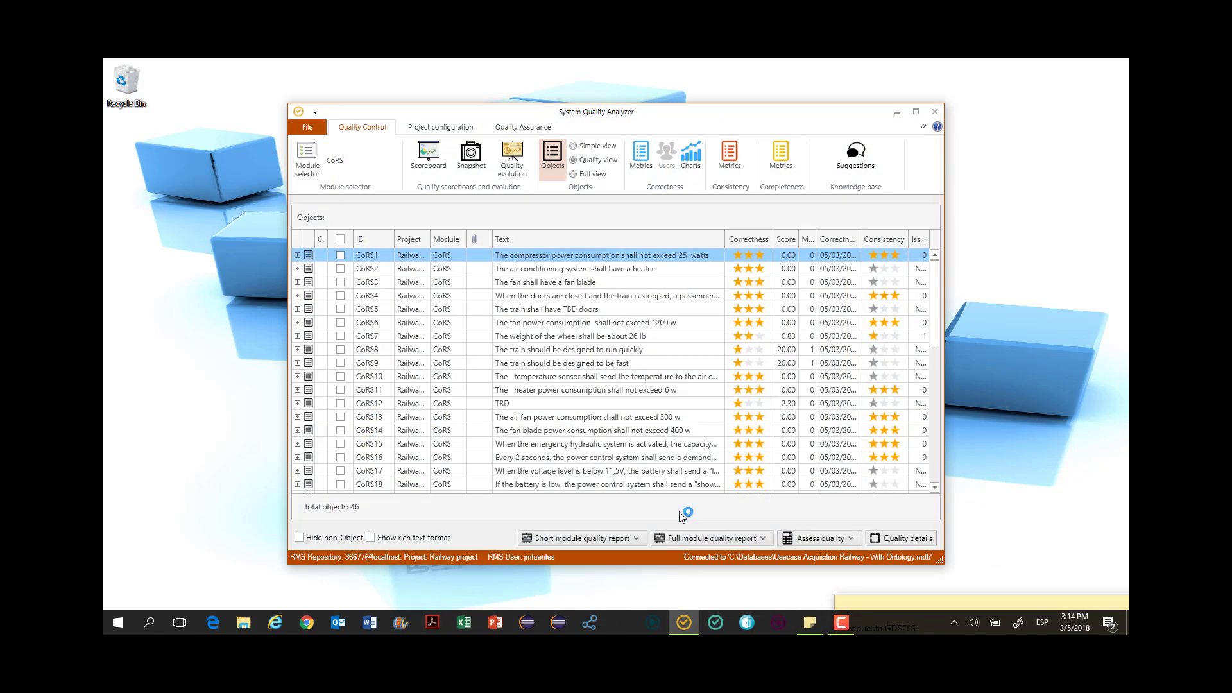
{"action": "left_click_drag", "start_coordinate": [607, 112], "coordinate": [444, 86]}
{"action": "double_click", "coordinate": [606, 114]}
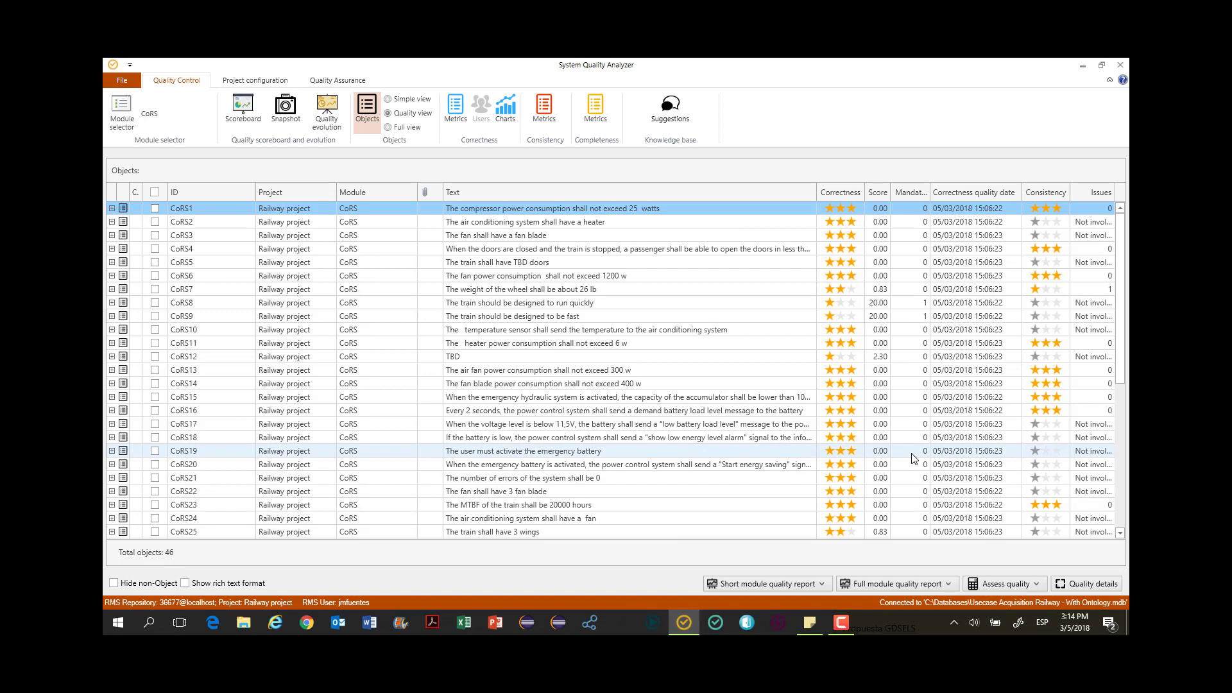
Check the correctness summary of requirement CoRS9, "The train should be designed to be fast", and open the requirement for editing
{"action": "mouse_move", "coordinate": [913, 457]}
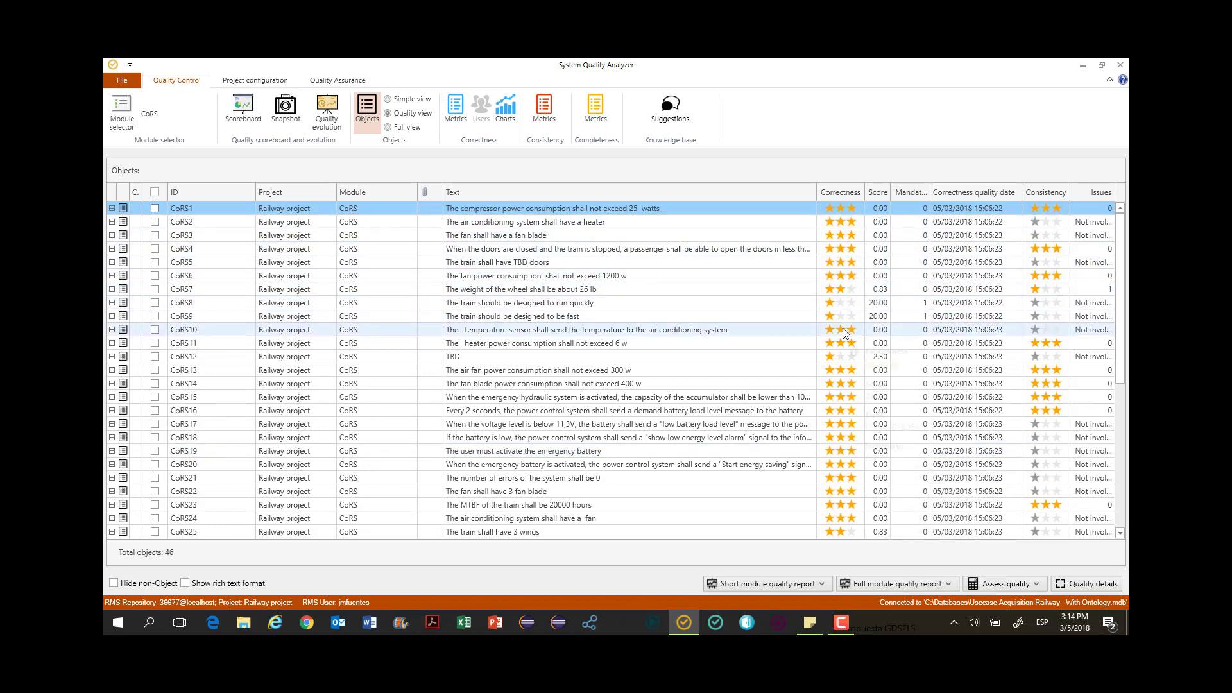
{"action": "mouse_move", "coordinate": [843, 328]}
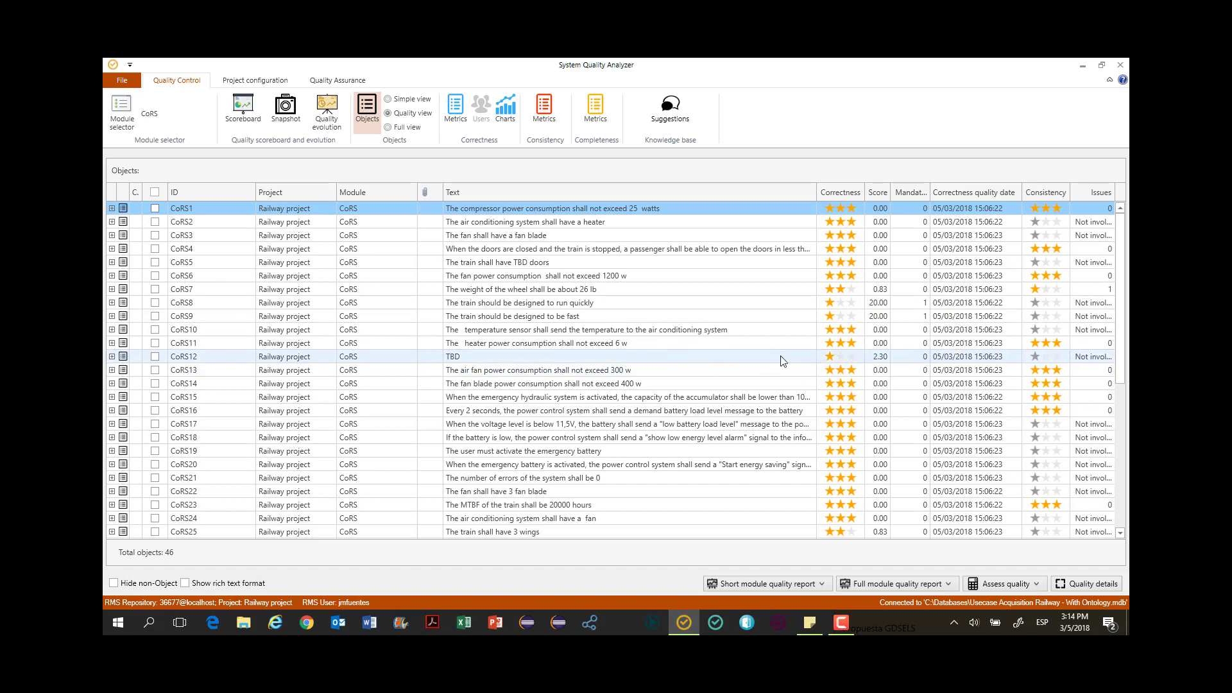
{"action": "mouse_move", "coordinate": [831, 363]}
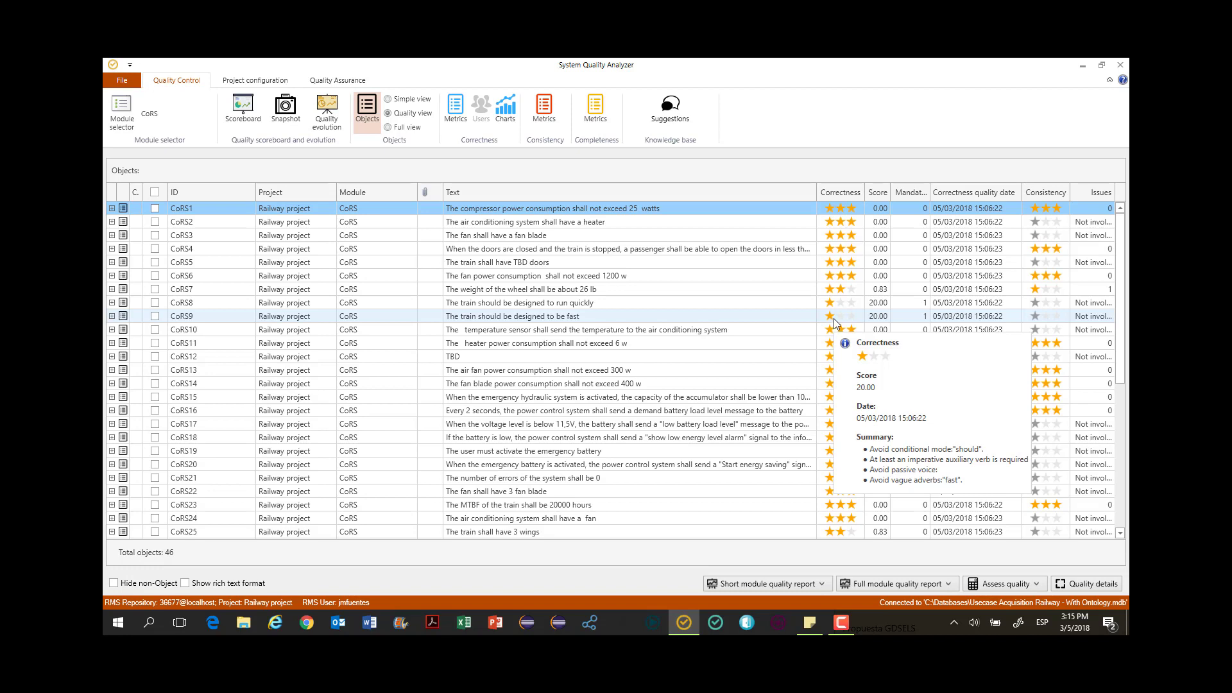
{"action": "left_click", "coordinate": [543, 319]}
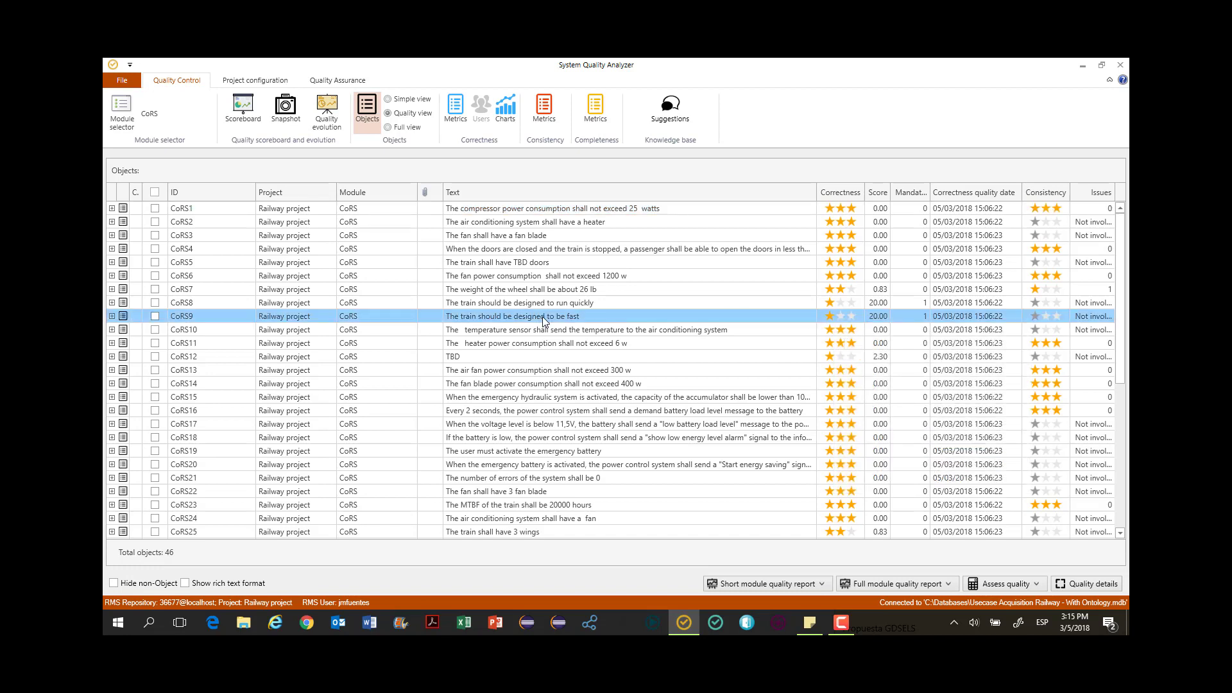
{"action": "double_click", "coordinate": [543, 318]}
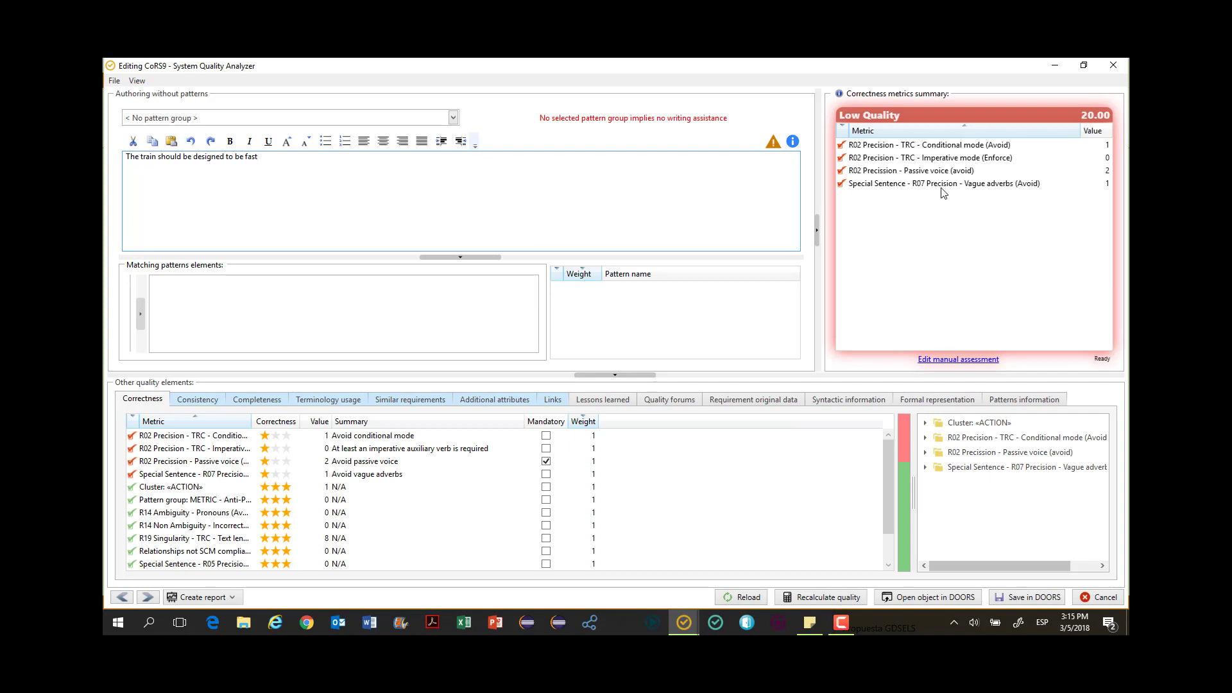
Inspect the words in CoRS9 flagged by the conditional mode, passive voice and vague adverbs metrics, and close the requirement without saving
{"action": "left_click", "coordinate": [241, 512]}
{"action": "scroll", "coordinate": [240, 512], "scroll_direction": "down", "scroll_amount": 1}
{"action": "scroll", "coordinate": [241, 512], "scroll_direction": "up", "scroll_amount": 1}
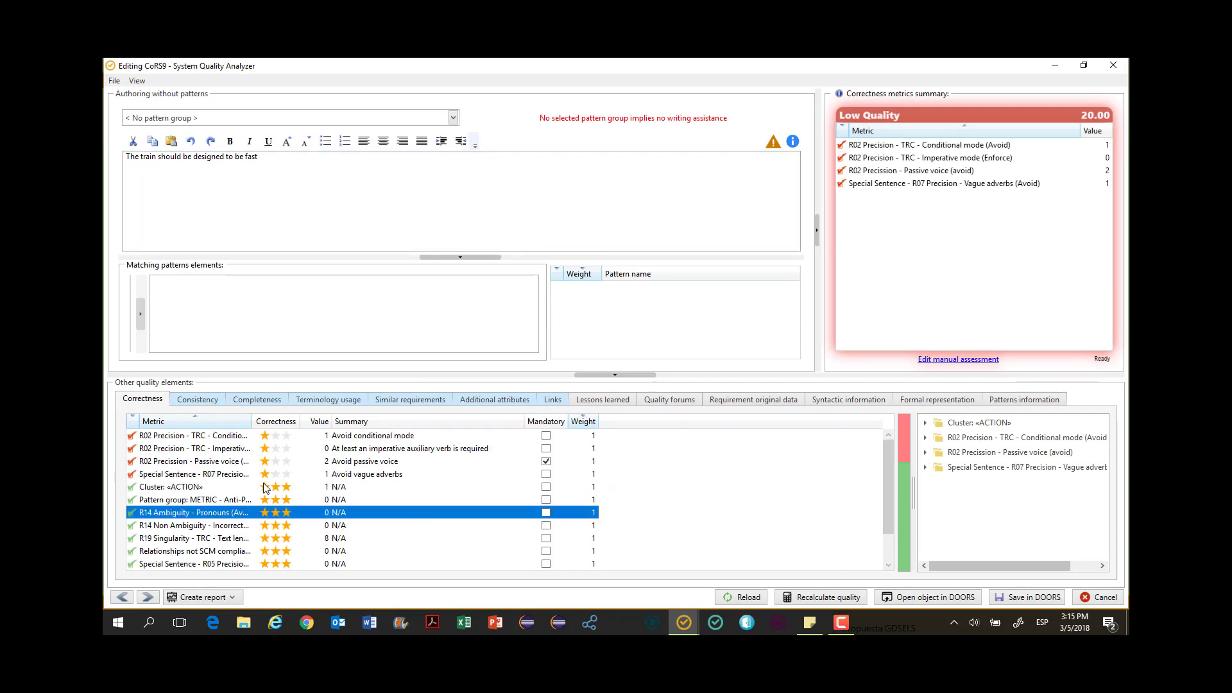
{"action": "scroll", "coordinate": [261, 510], "scroll_direction": "down", "scroll_amount": 1}
{"action": "scroll", "coordinate": [262, 510], "scroll_direction": "up", "scroll_amount": 1}
{"action": "left_click", "coordinate": [980, 149]}
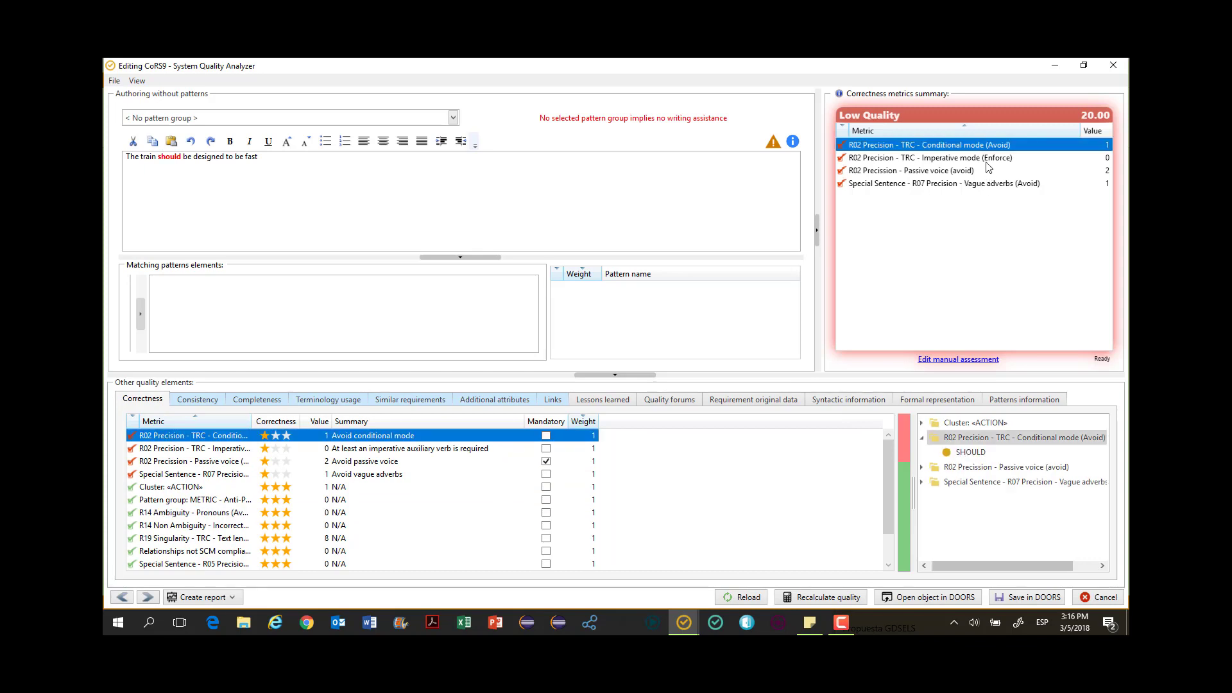
{"action": "left_click", "coordinate": [927, 173]}
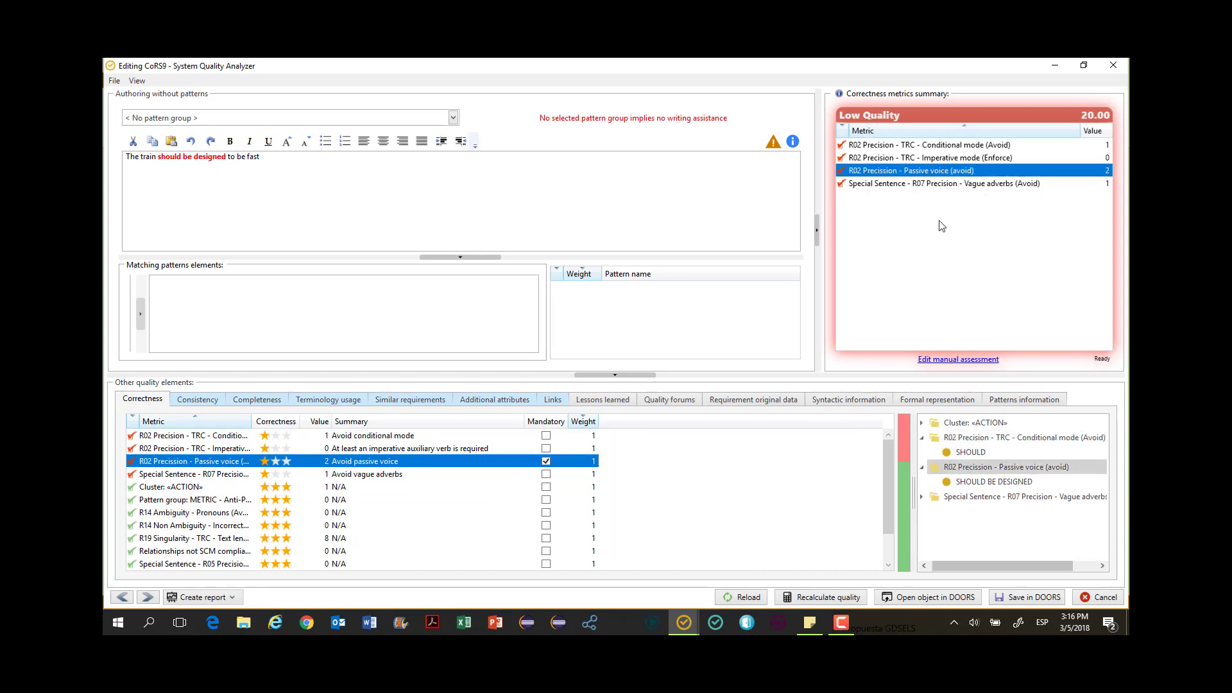
{"action": "left_click", "coordinate": [939, 185]}
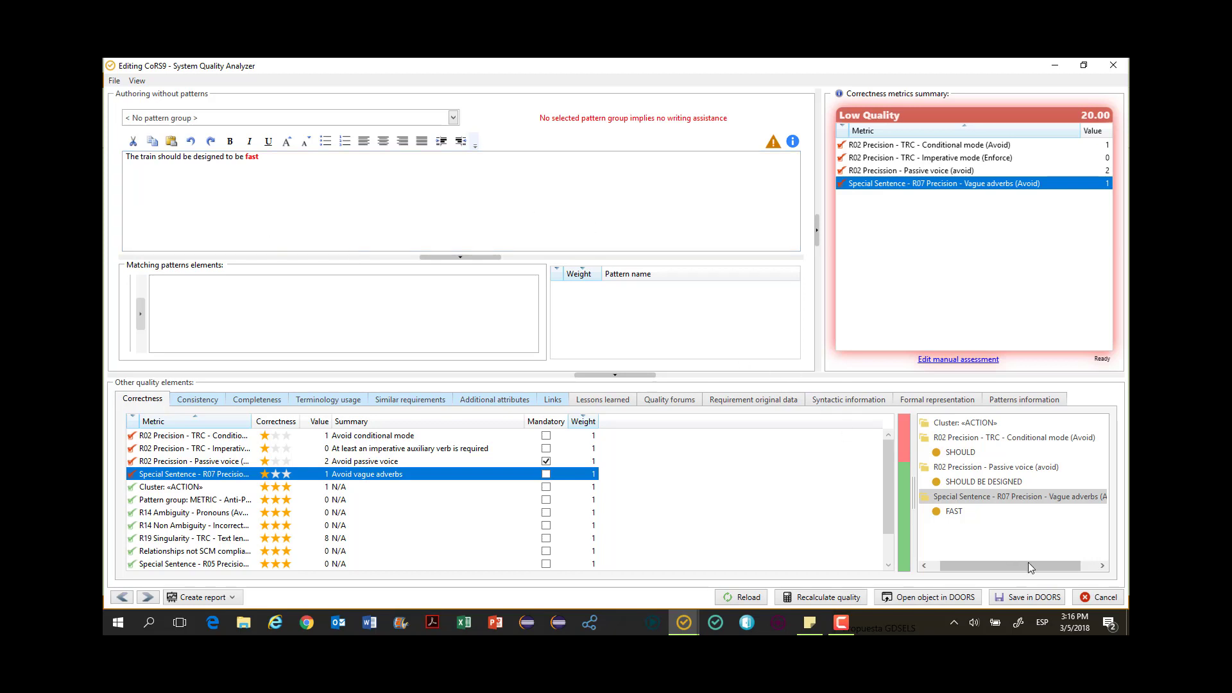
{"action": "left_click", "coordinate": [1099, 598]}
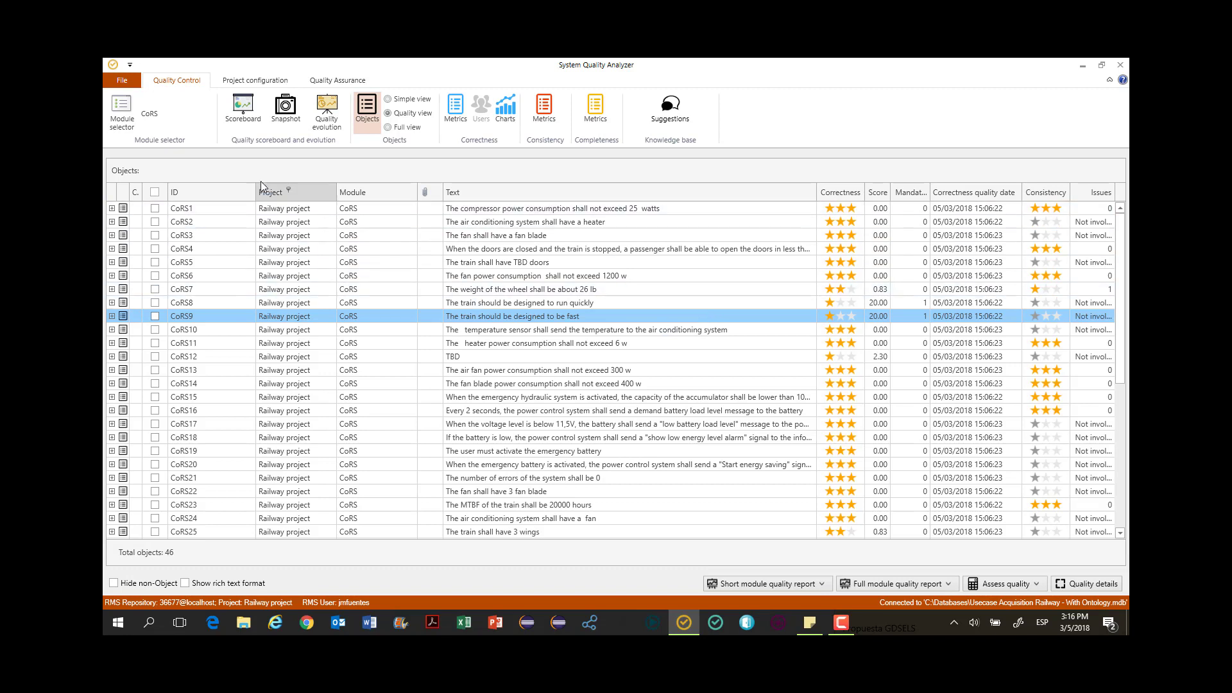
Open the "2. Yellow belt" metrics set baseline configuration and maximize its window
{"action": "left_click", "coordinate": [340, 84]}
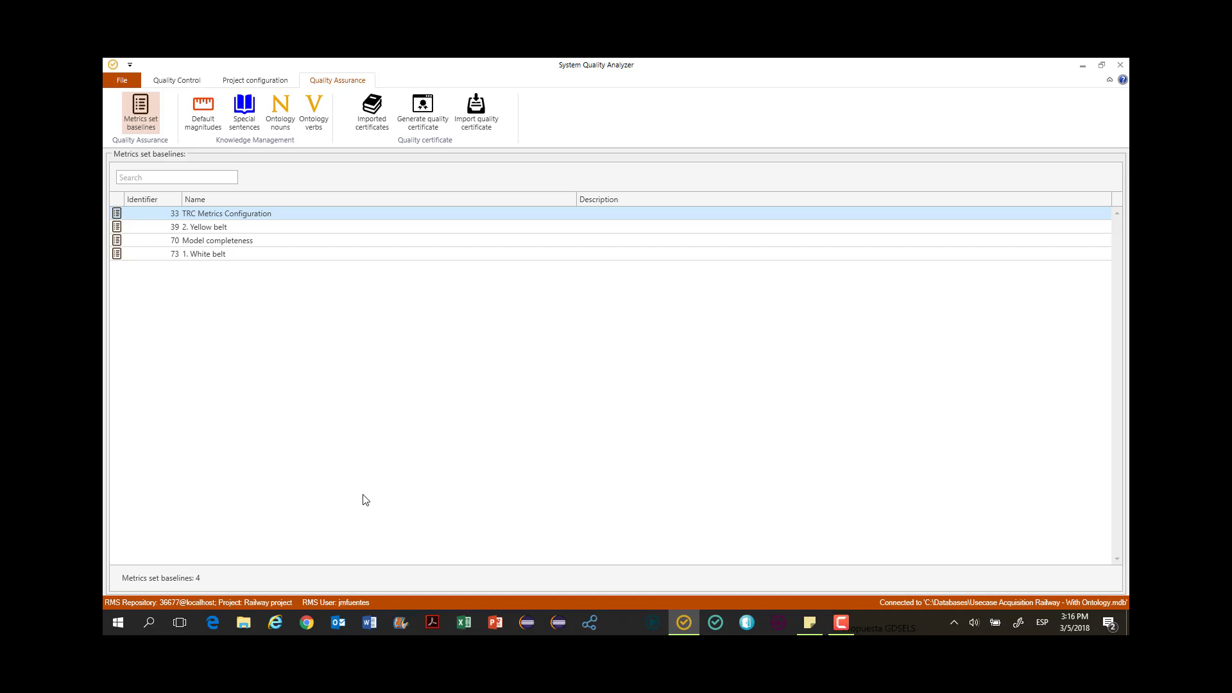
{"action": "double_click", "coordinate": [238, 229]}
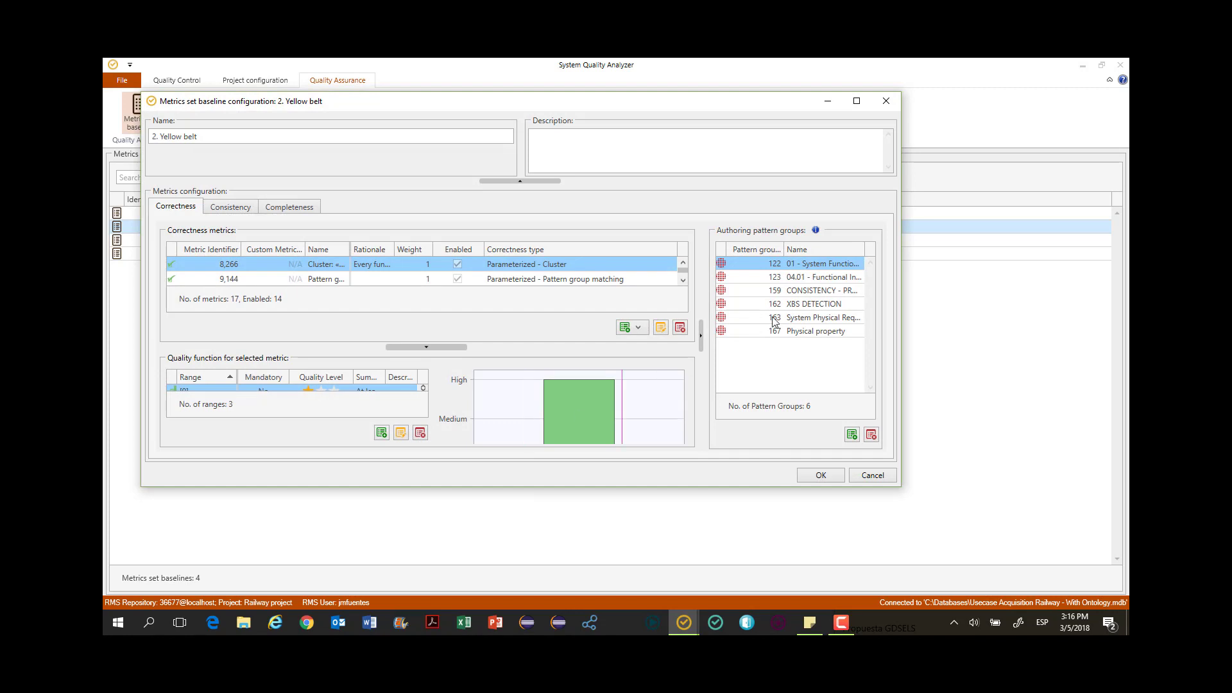
{"action": "left_click", "coordinate": [856, 101]}
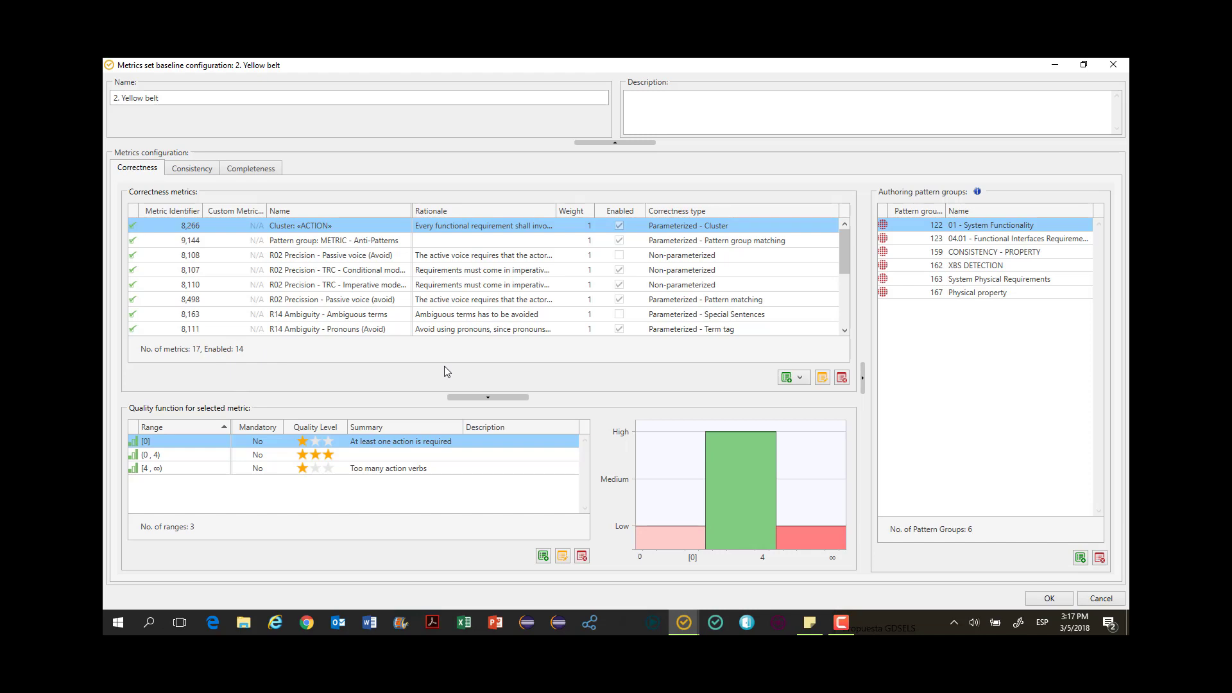
Examine the options for managing correctness metrics, including the new metric types based on RMS
{"action": "left_click", "coordinate": [550, 258]}
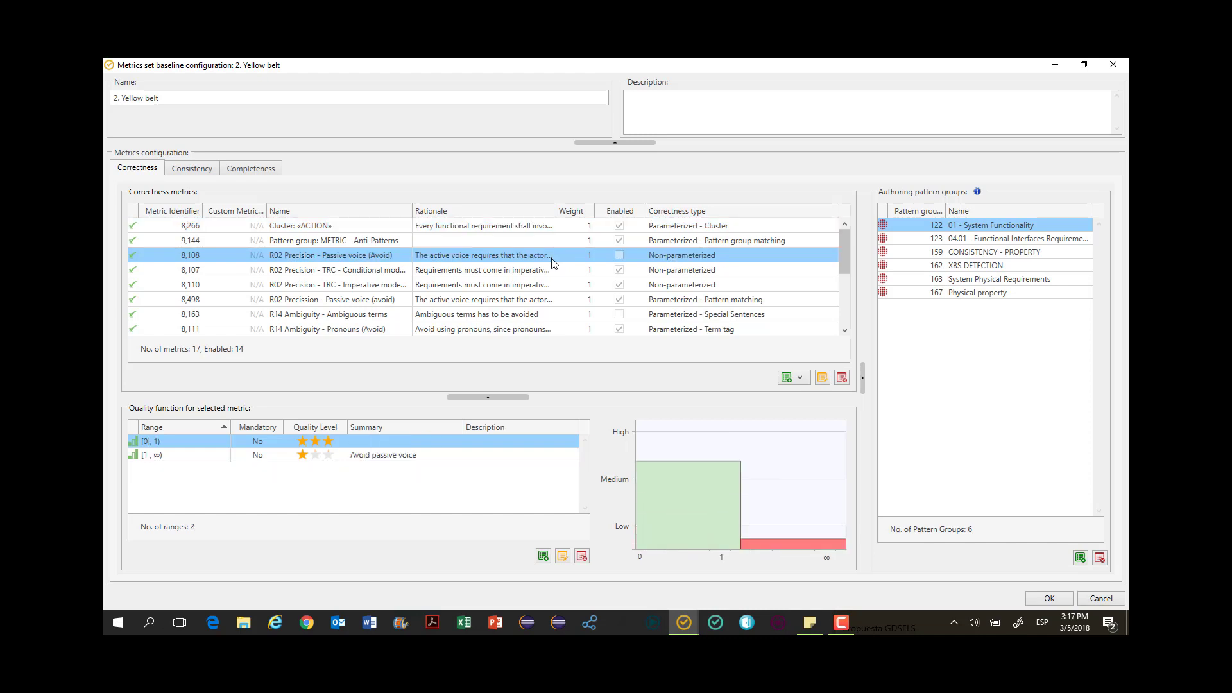
{"action": "right_click", "coordinate": [551, 259]}
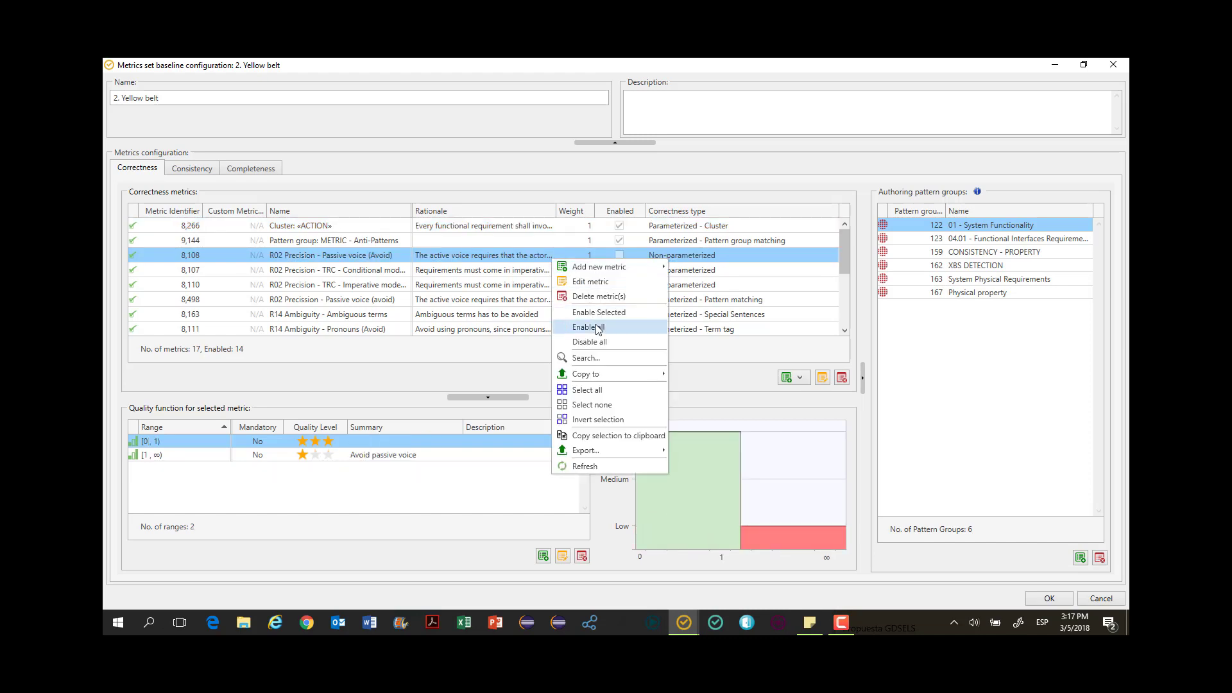
{"action": "left_click", "coordinate": [496, 291]}
{"action": "right_click", "coordinate": [496, 290]}
{"action": "mouse_move", "coordinate": [575, 298]}
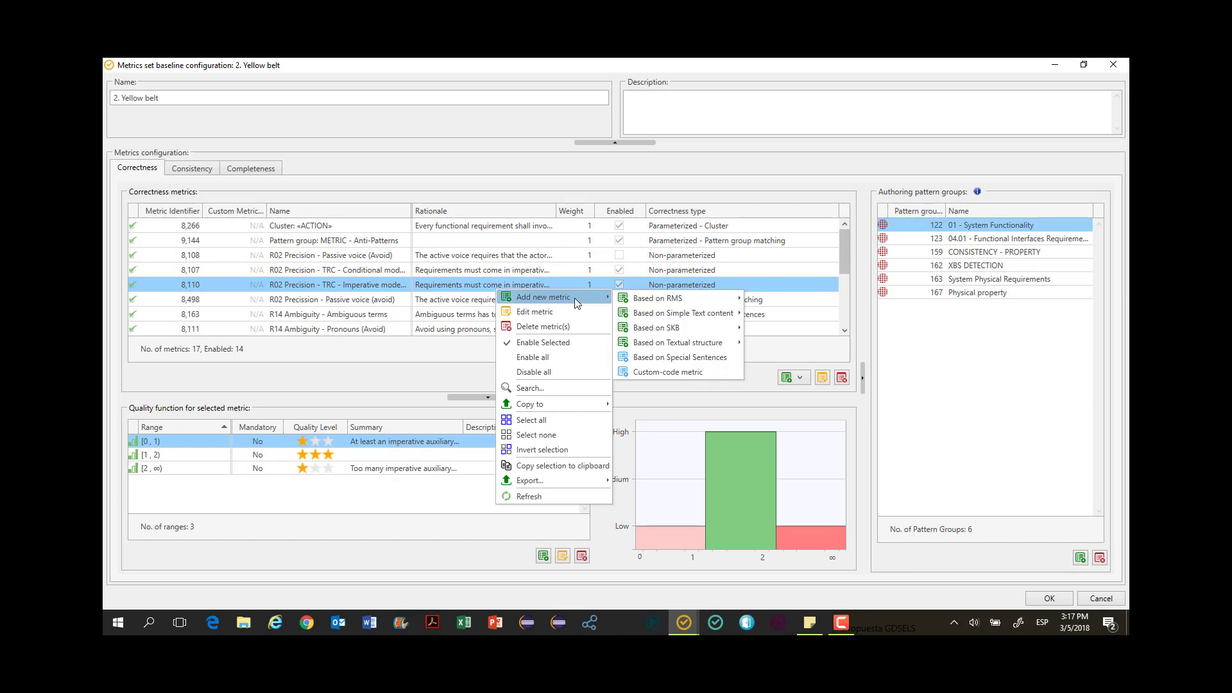
{"action": "mouse_move", "coordinate": [639, 302]}
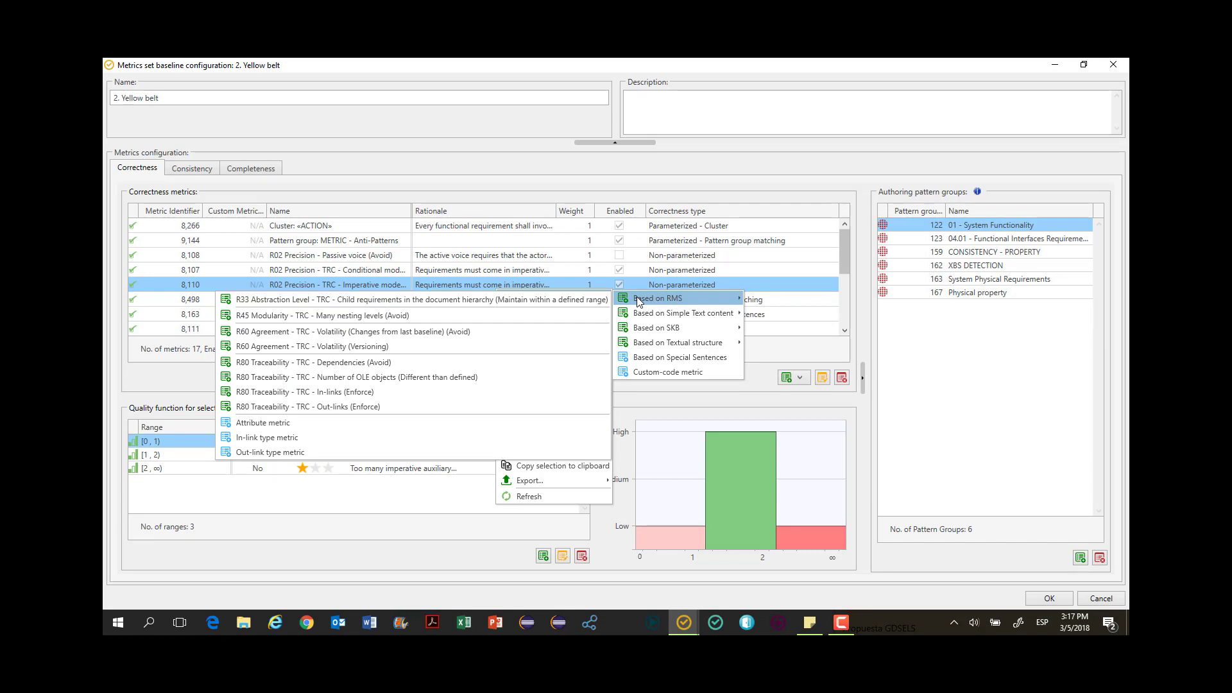
{"action": "left_click", "coordinate": [498, 237]}
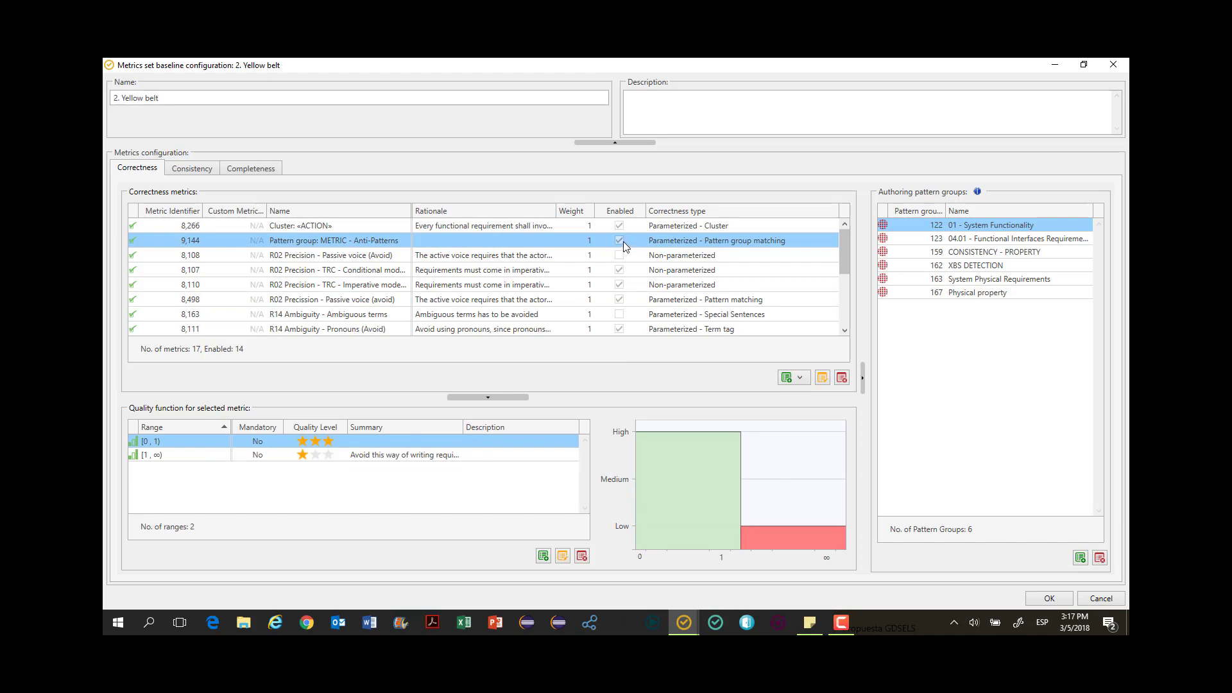
Filter the correctness metrics to the enabled ones and collapse the quality function section to enlarge the list
{"action": "left_click", "coordinate": [634, 209]}
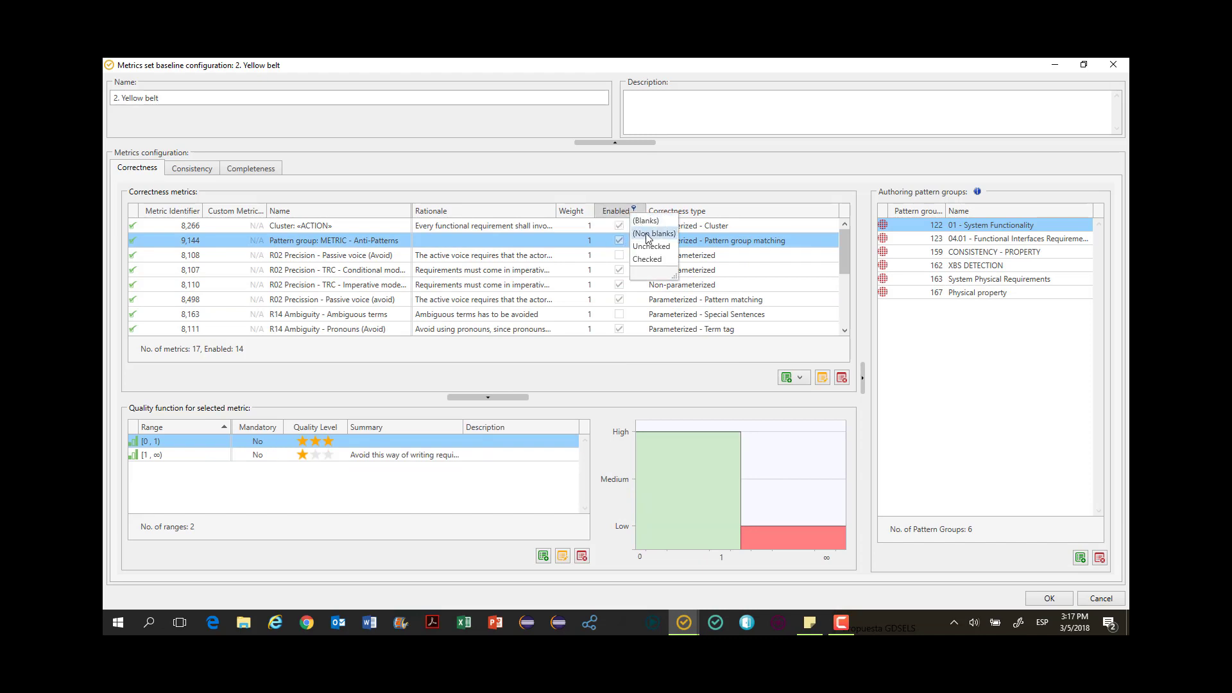
{"action": "left_click", "coordinate": [646, 258]}
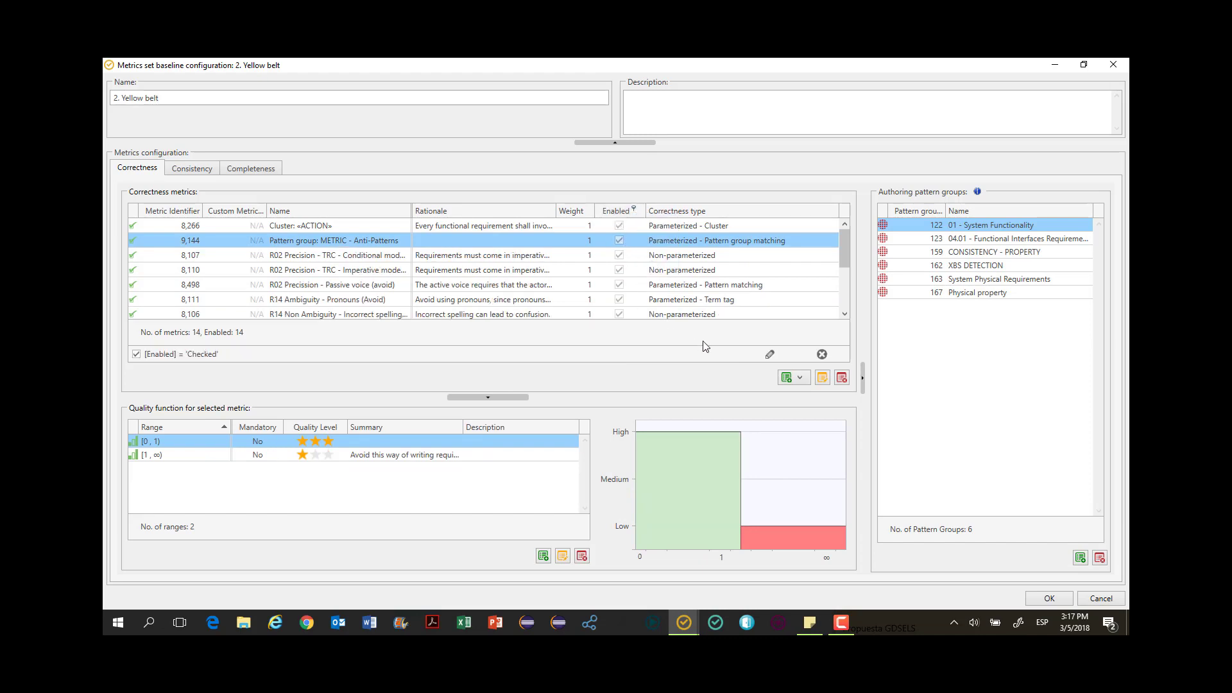
{"action": "left_click", "coordinate": [506, 398]}
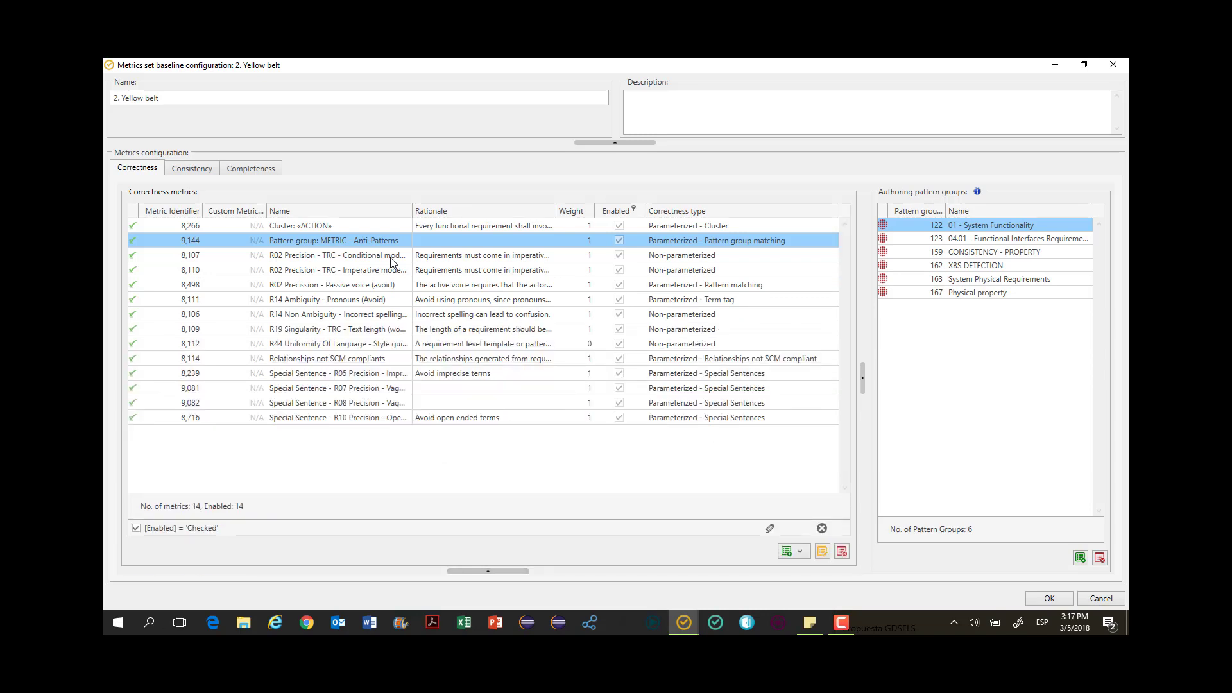
Review the "Cluster: «ACTION»", "METRIC - Anti-Patterns" and "R02 Precision - TRC - Conditional mode" metrics in the filtered list
{"action": "left_click", "coordinate": [292, 227]}
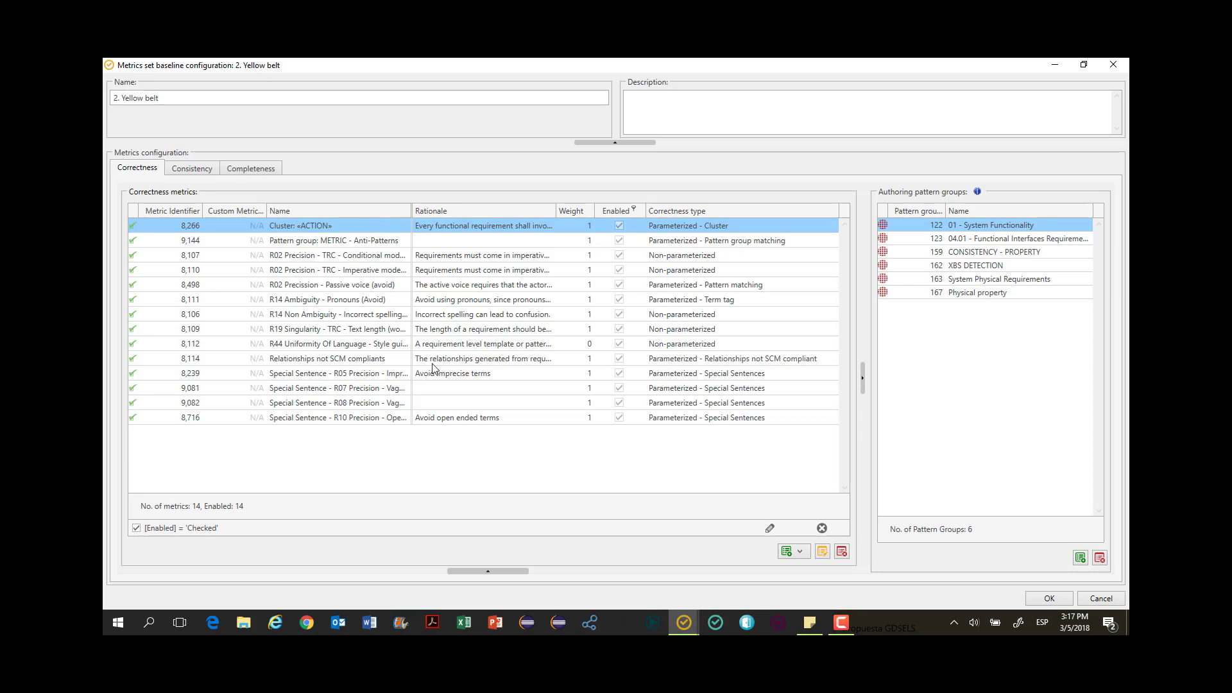
{"action": "left_click", "coordinate": [358, 244]}
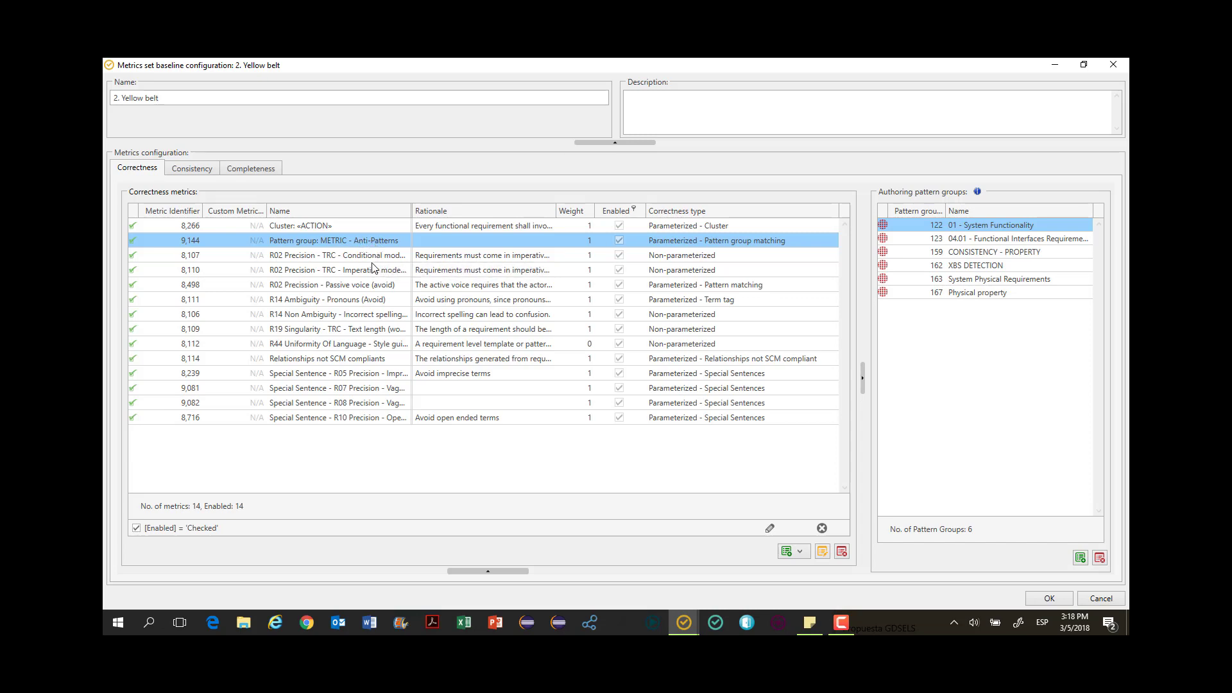
{"action": "left_click", "coordinate": [375, 256]}
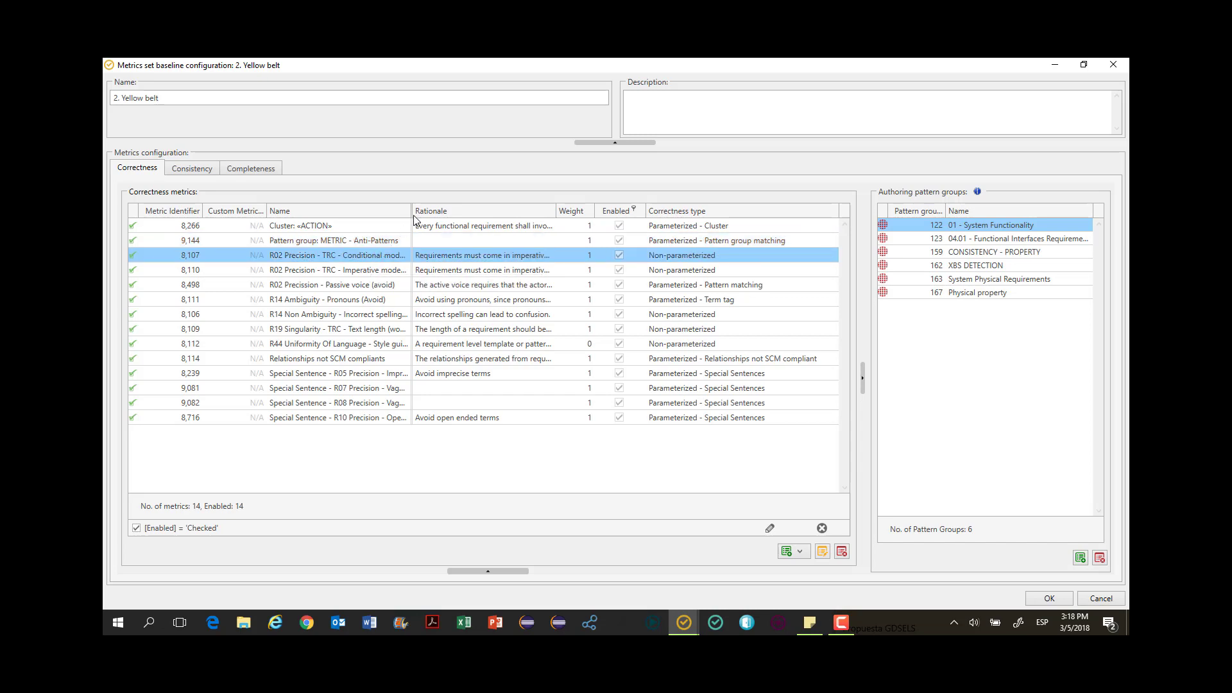
Review the R02 imperative mode, R02 passive voice, R14 incorrect spelling and R19 text length correctness metrics
{"action": "left_click", "coordinate": [396, 271]}
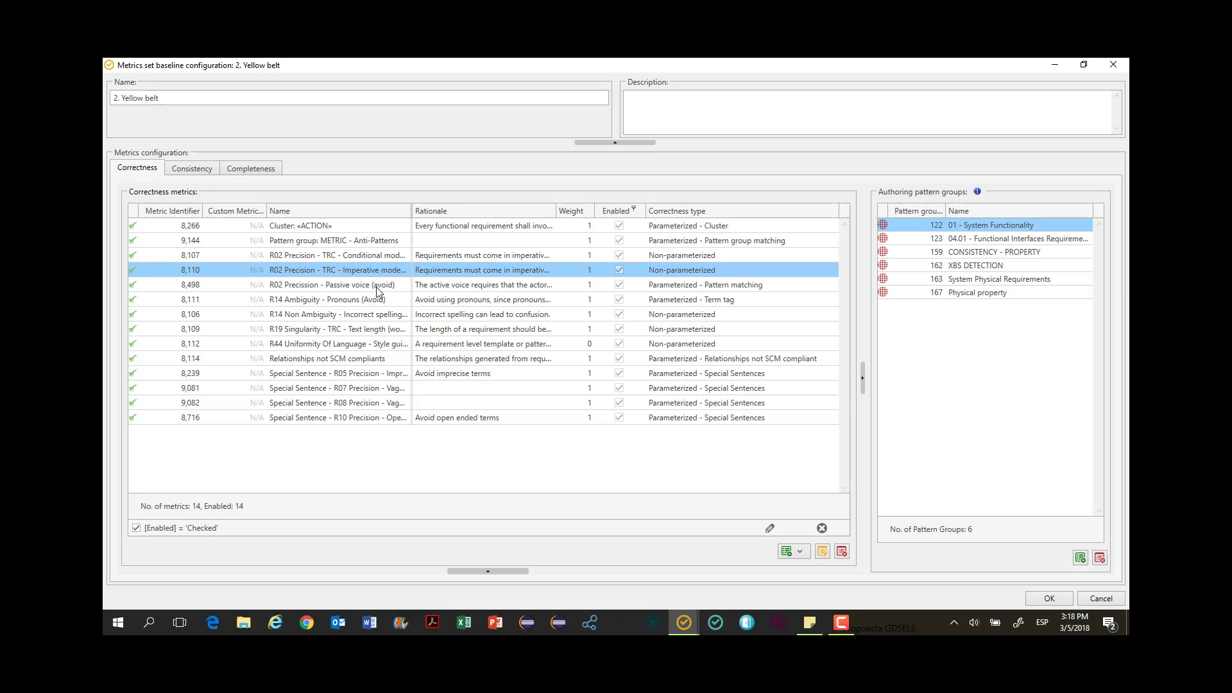
{"action": "left_click", "coordinate": [377, 287]}
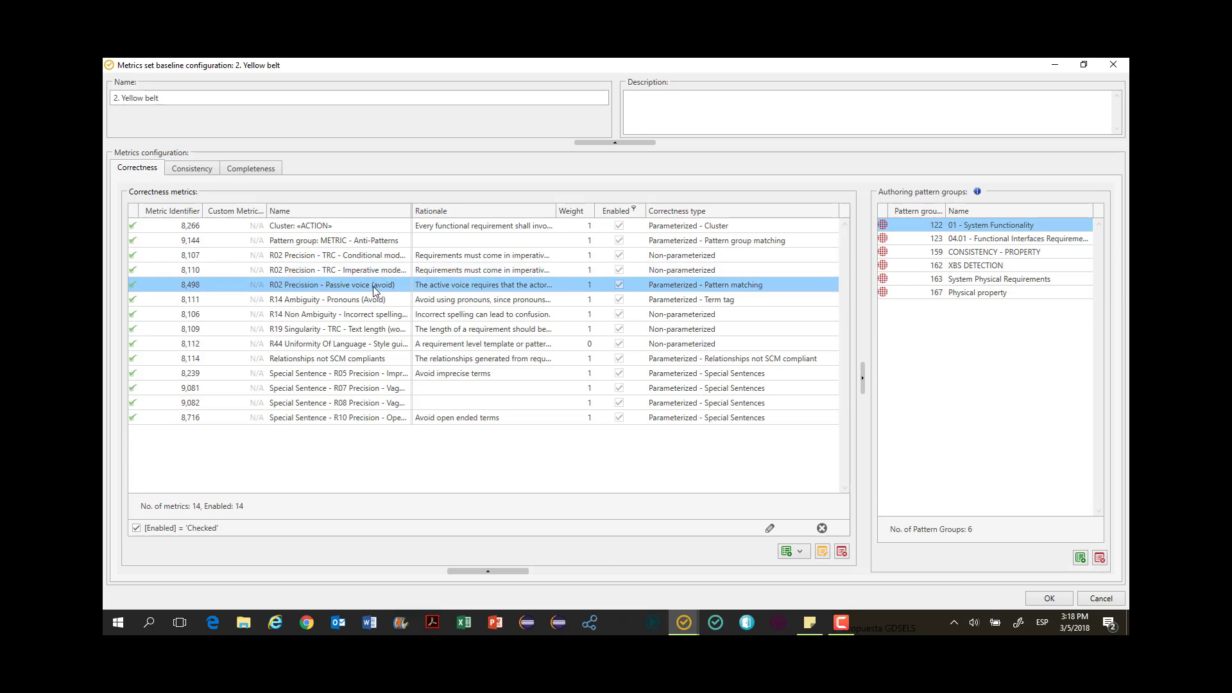
{"action": "left_click", "coordinate": [394, 317]}
{"action": "left_click", "coordinate": [389, 334]}
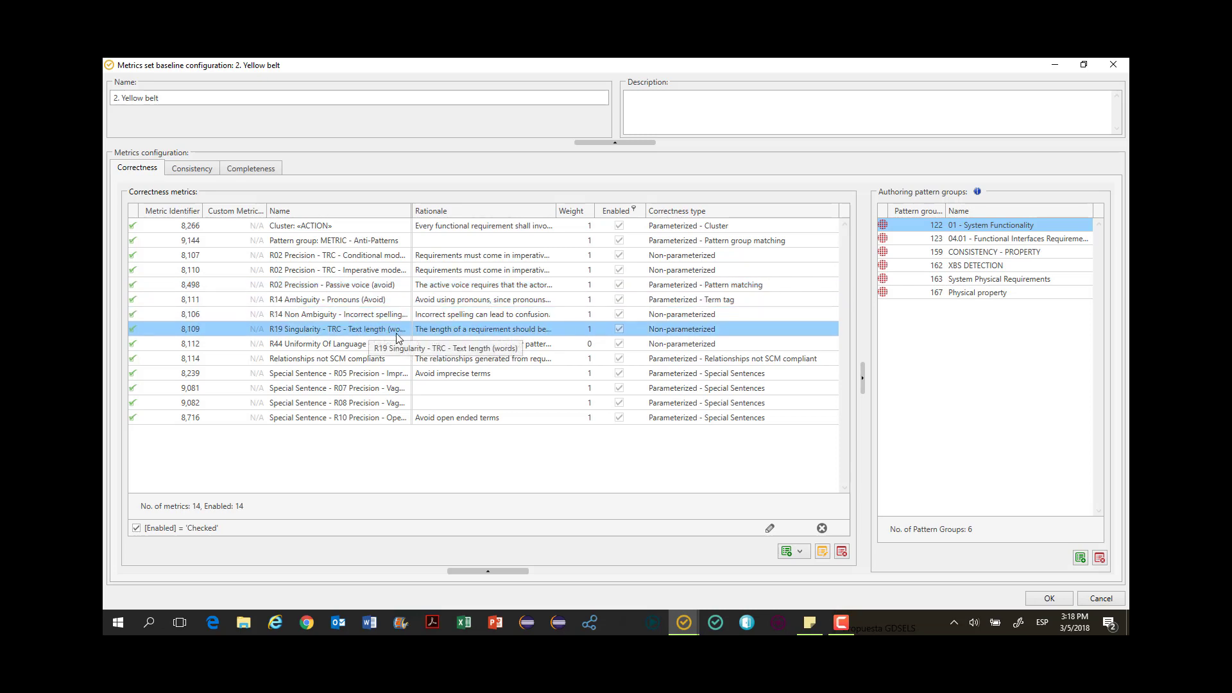
Expand the quality function section, examine the ranges of the R14 pronouns and R19 text length metrics, and collapse it again
{"action": "left_click", "coordinate": [523, 572]}
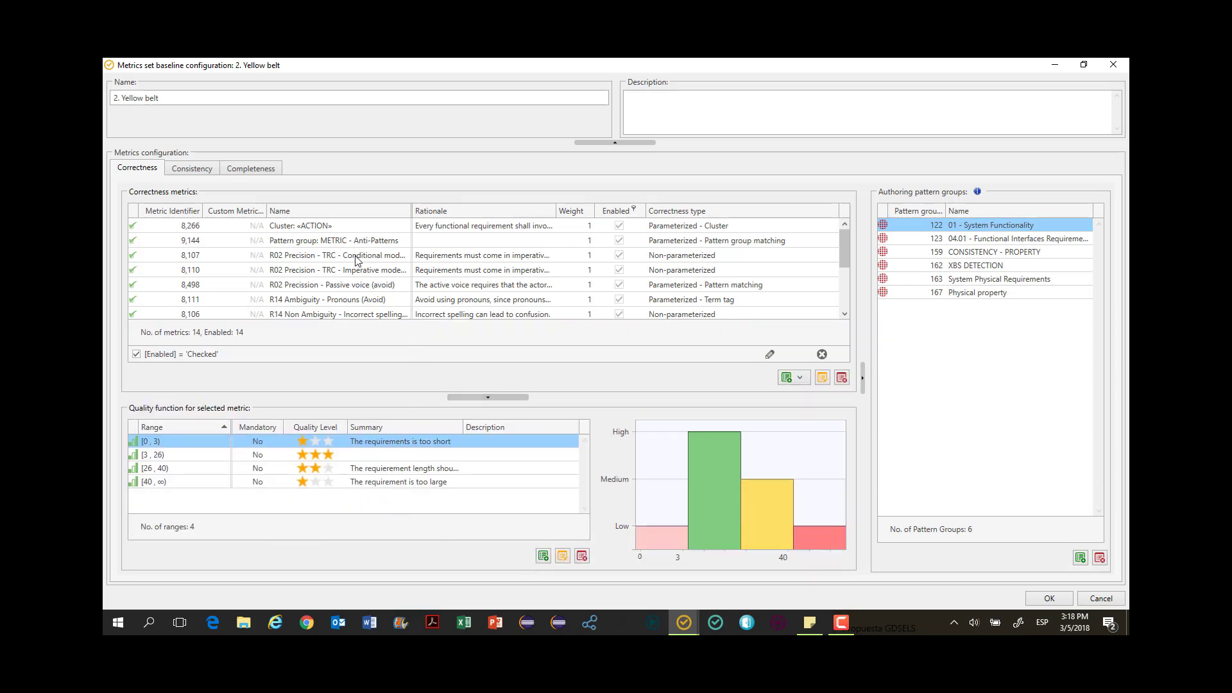
{"action": "scroll", "coordinate": [381, 305], "scroll_direction": "down", "scroll_amount": 1}
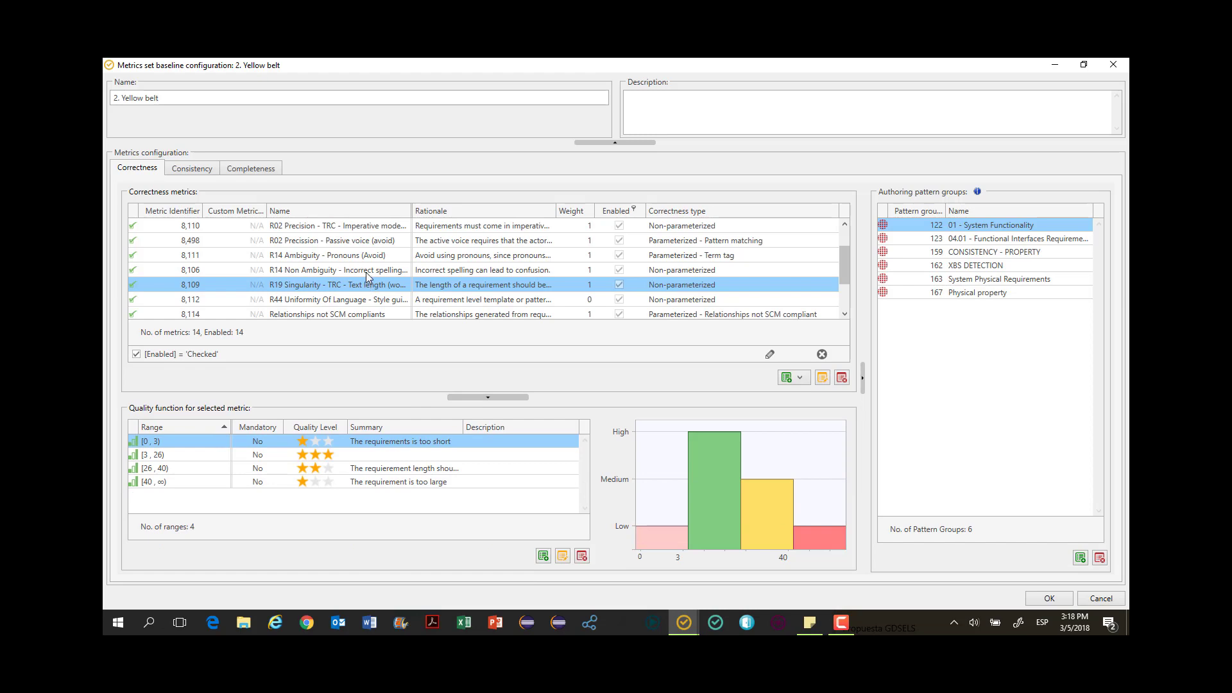
{"action": "left_click", "coordinate": [363, 270]}
{"action": "left_click", "coordinate": [363, 257]}
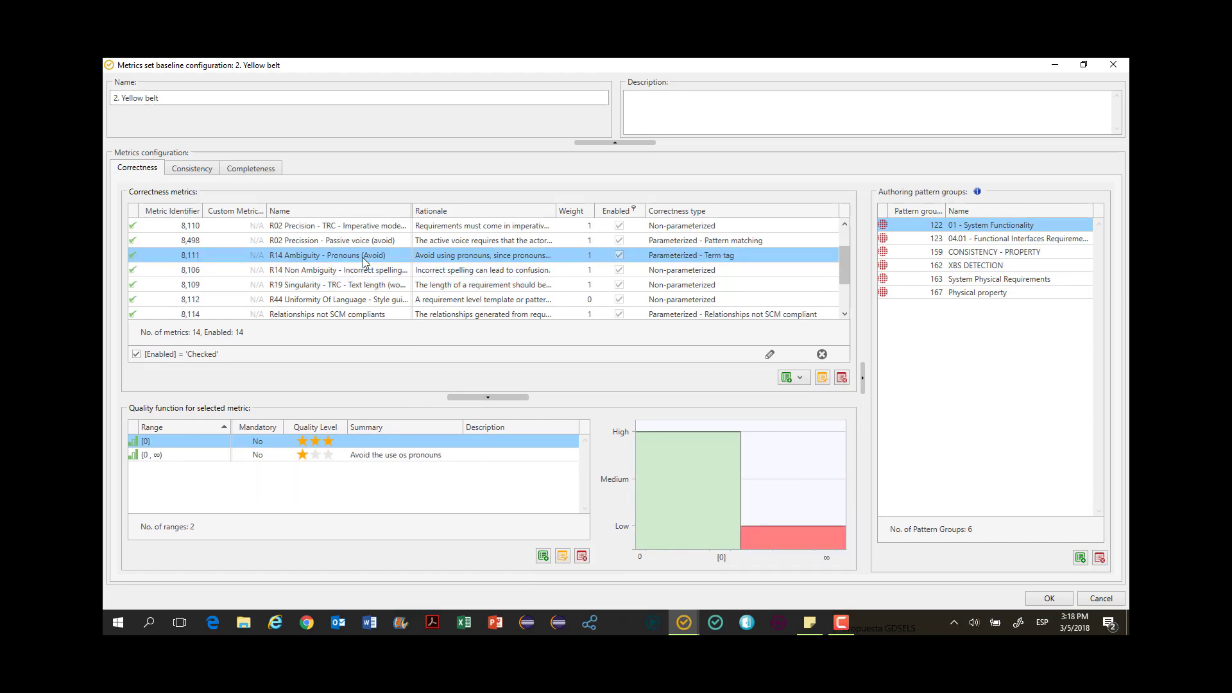
{"action": "left_click", "coordinate": [376, 287]}
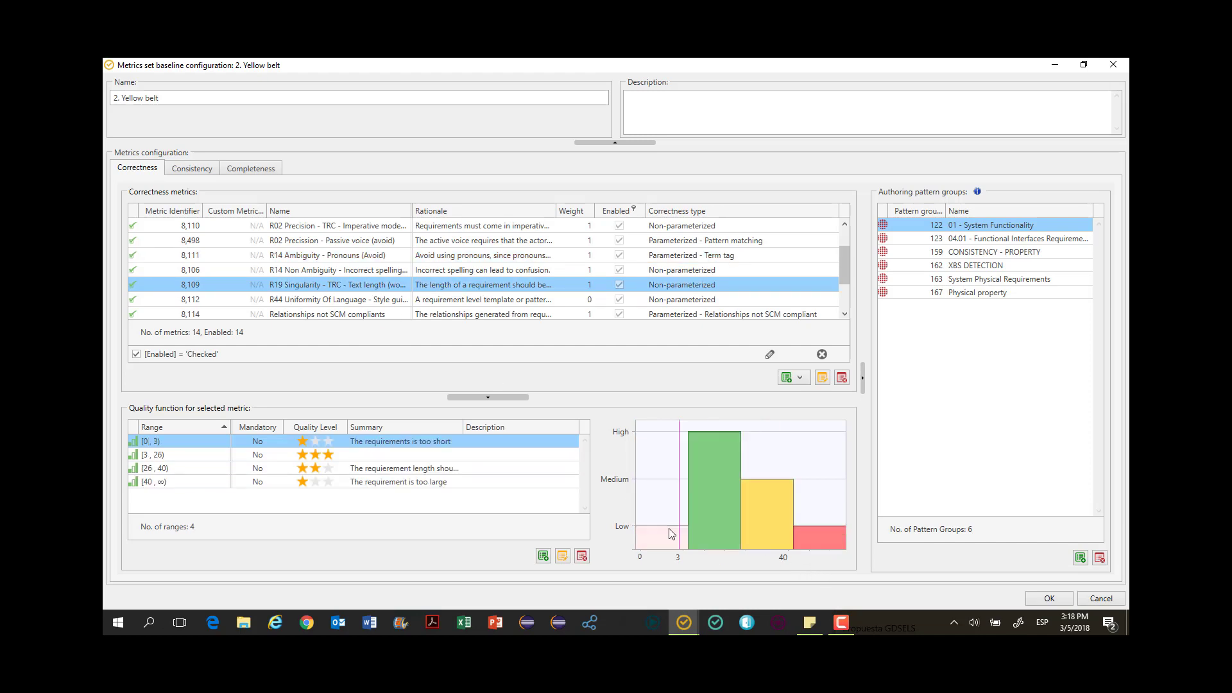
{"action": "mouse_move", "coordinate": [681, 541]}
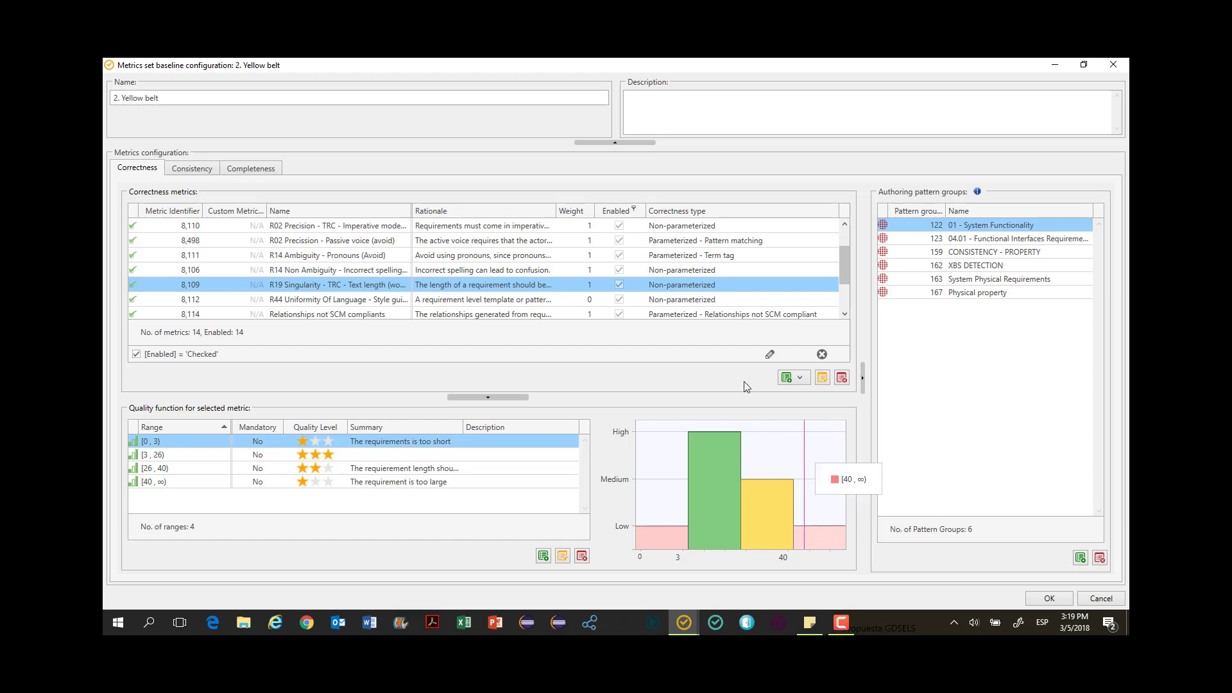
{"action": "left_click", "coordinate": [525, 397]}
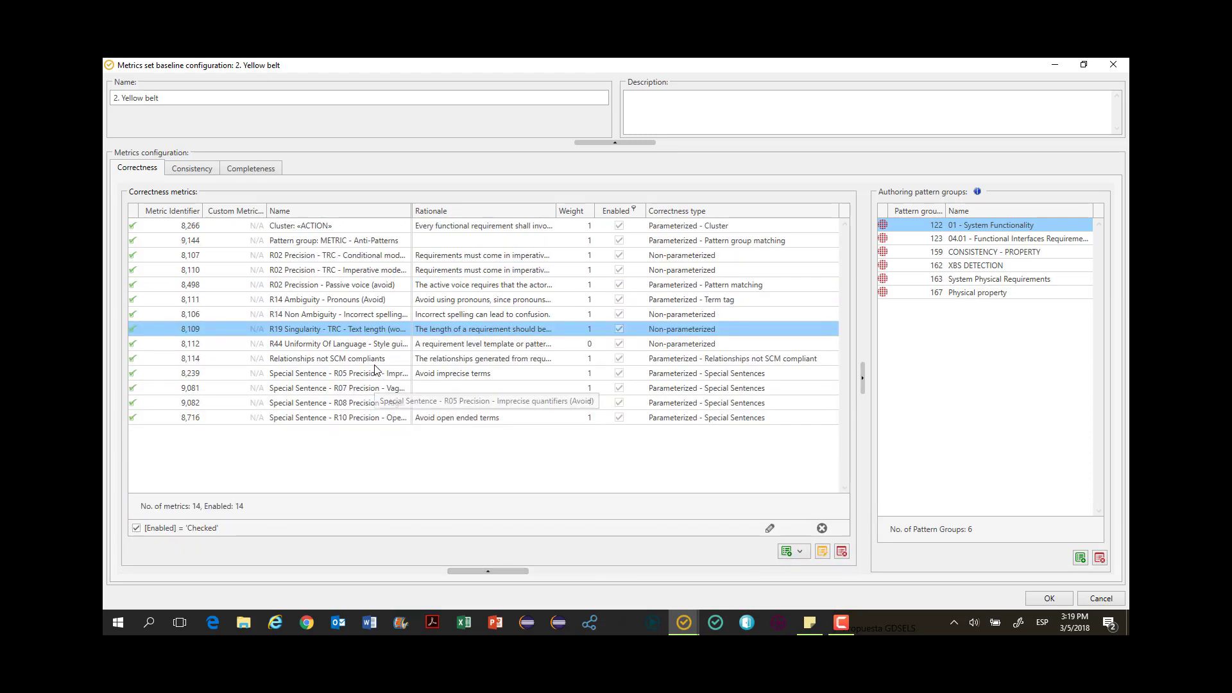
Review the R44 style guide metric and the authoring pattern groups, including functional interfaces, "XBS DETECTION" and "Physical property"
{"action": "left_click", "coordinate": [380, 347]}
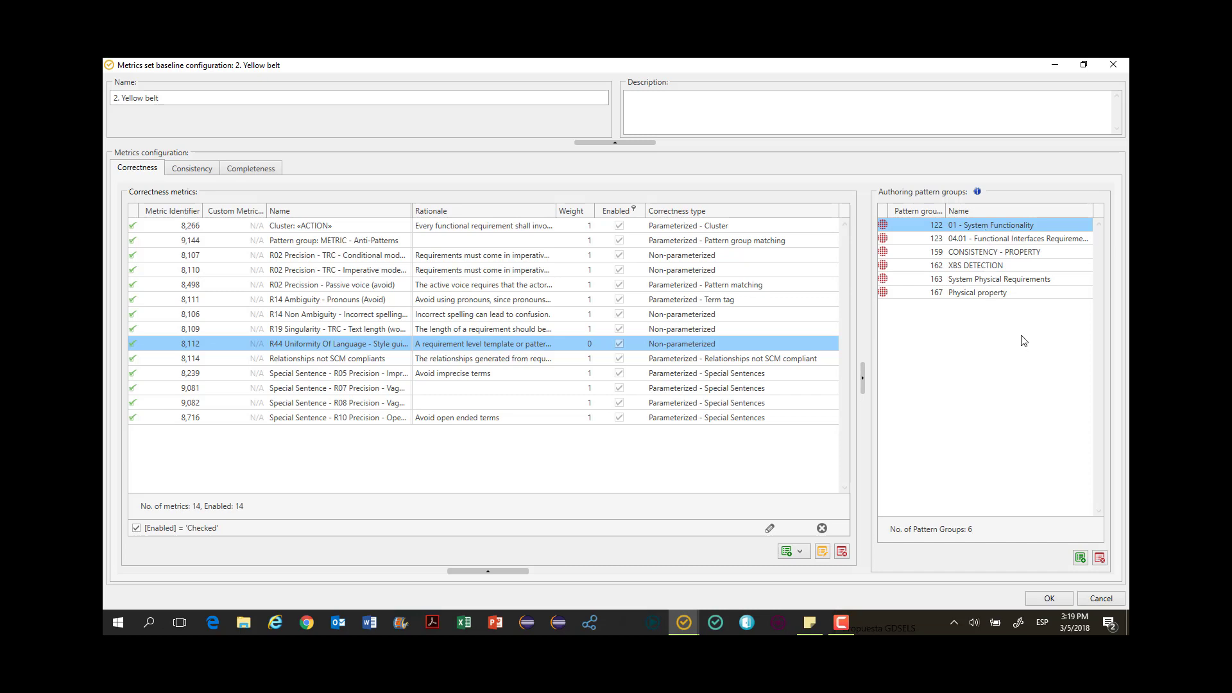
{"action": "left_click", "coordinate": [1027, 240]}
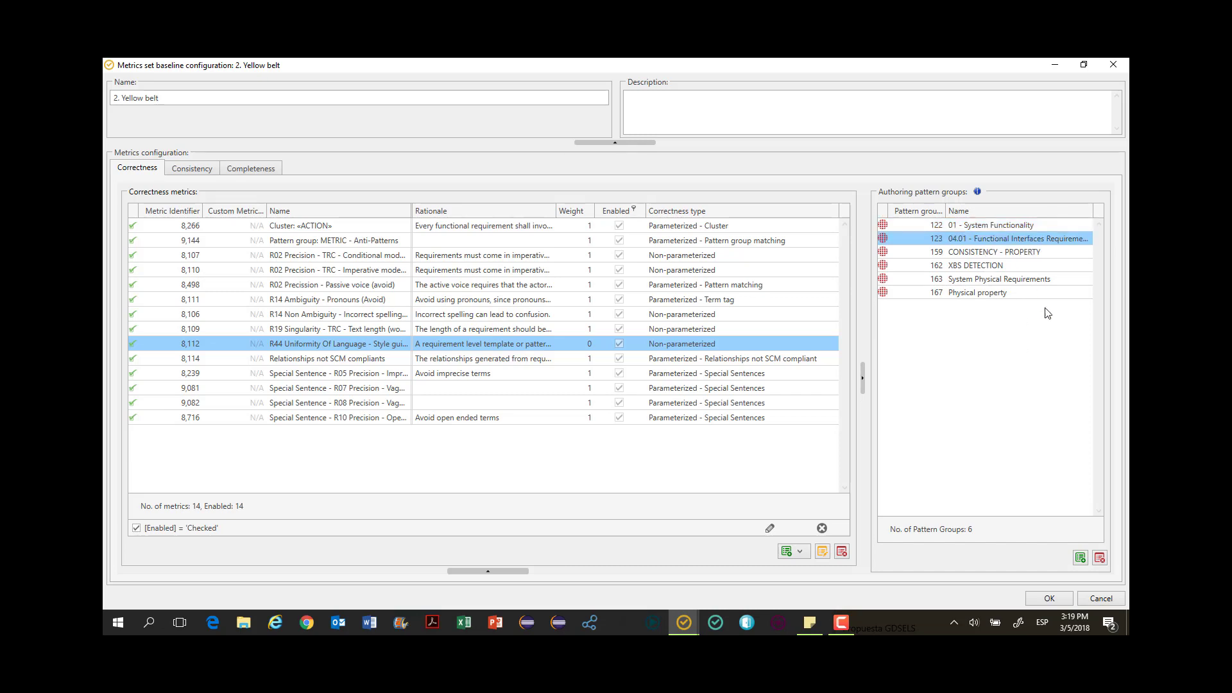
{"action": "left_click", "coordinate": [1028, 266]}
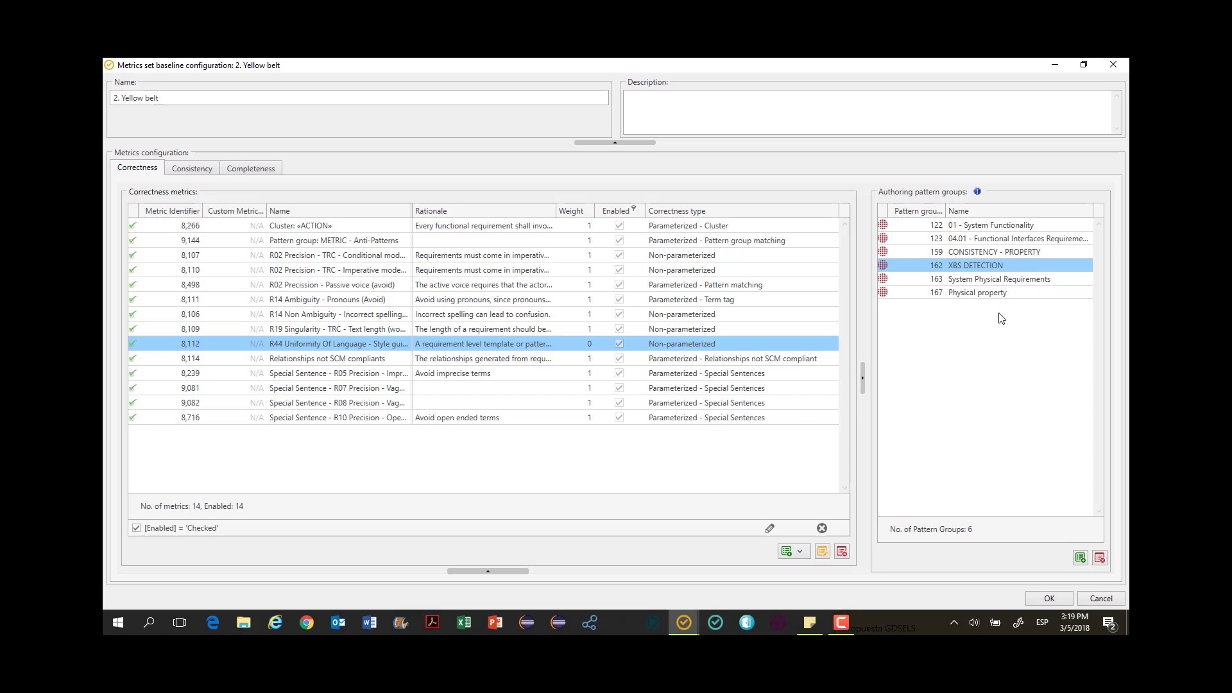
{"action": "left_click", "coordinate": [981, 293]}
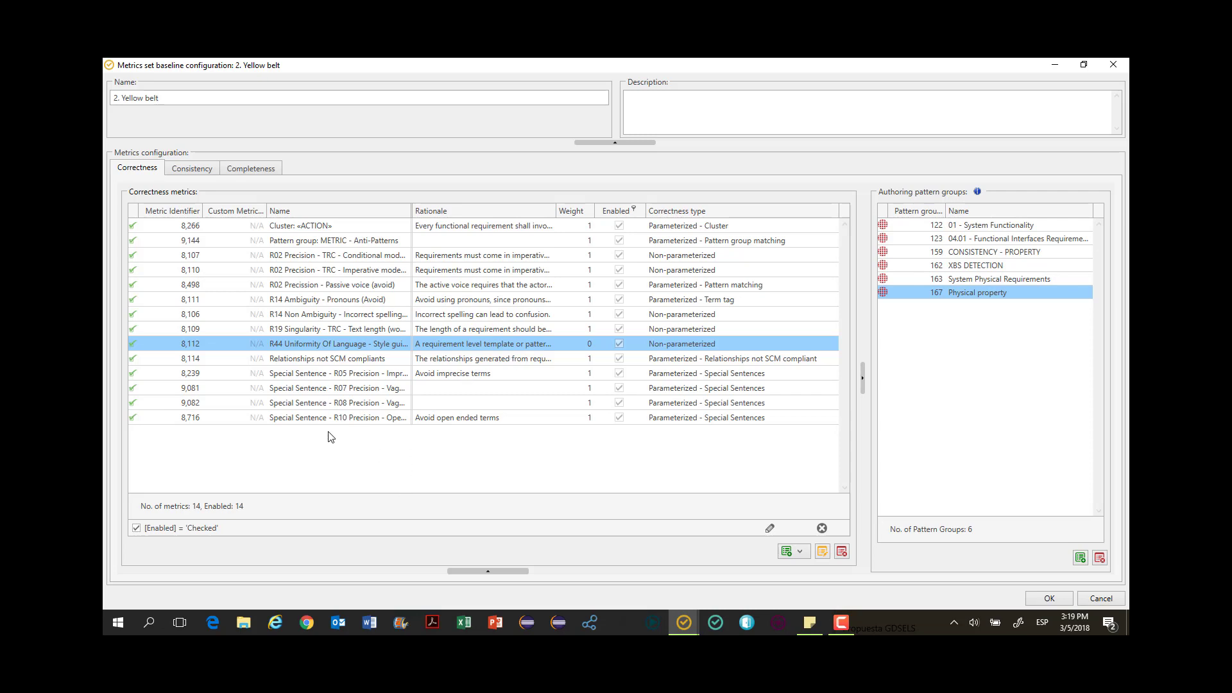
Widen the metric Name column to show full names and review the "Relationships not SCM compliants" and "R10 Precision - Open ended" metrics
{"action": "left_click", "coordinate": [358, 361]}
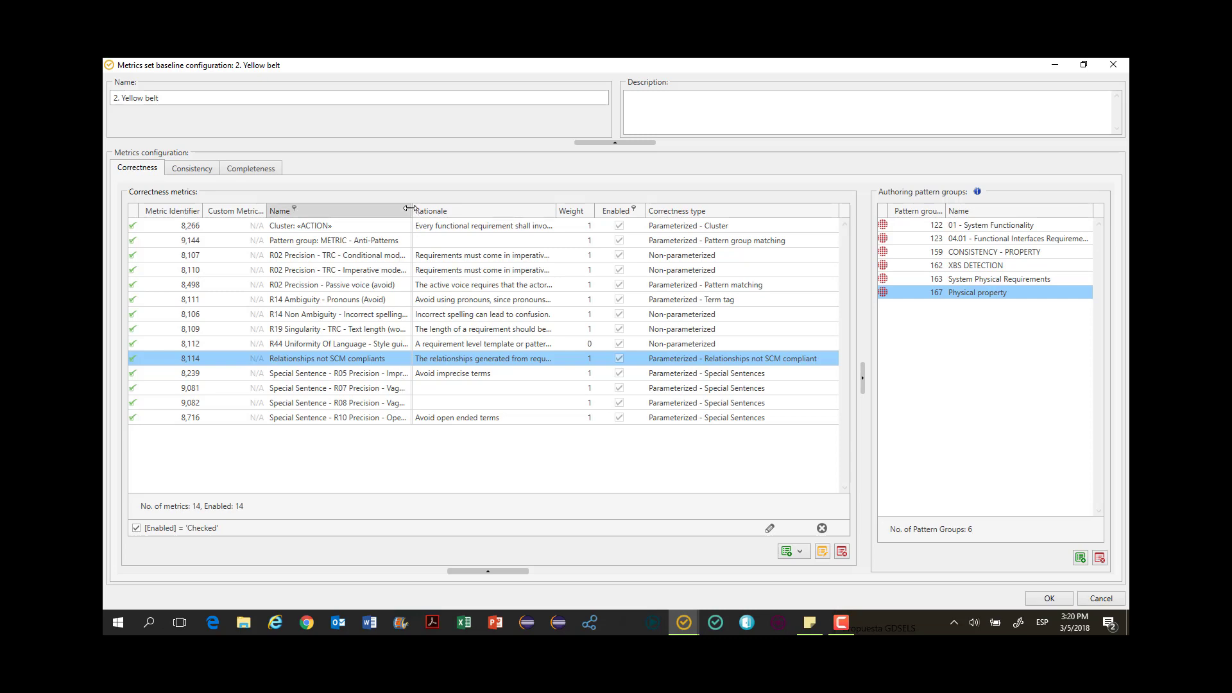
{"action": "left_click_drag", "start_coordinate": [412, 211], "coordinate": [502, 212]}
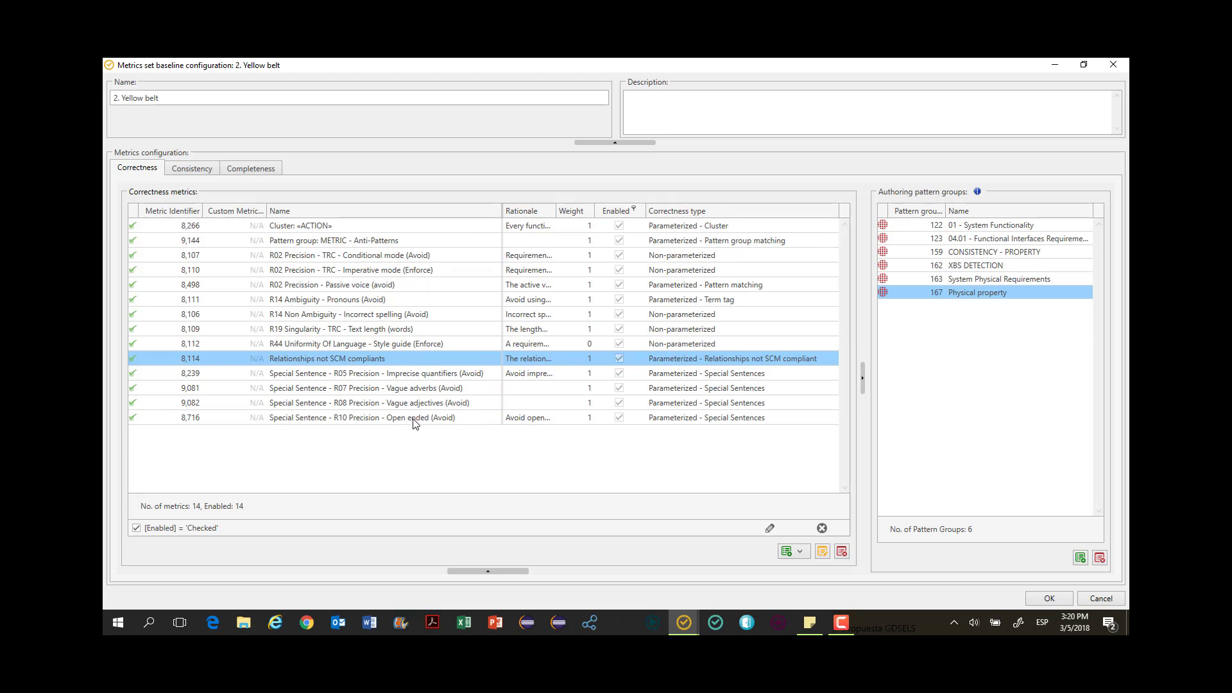
{"action": "left_click", "coordinate": [415, 419]}
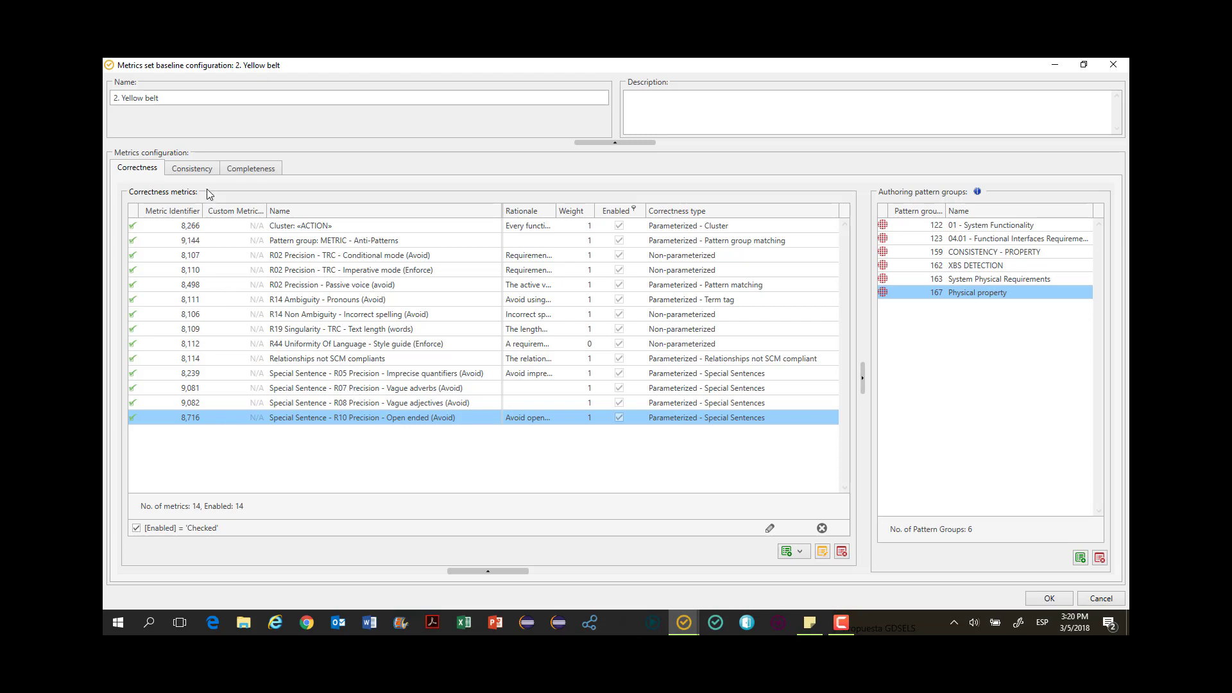
Review the baseline's consistency metrics, including Power consumption allocation, and its completeness metrics, and close the configuration without saving
{"action": "left_click", "coordinate": [206, 170]}
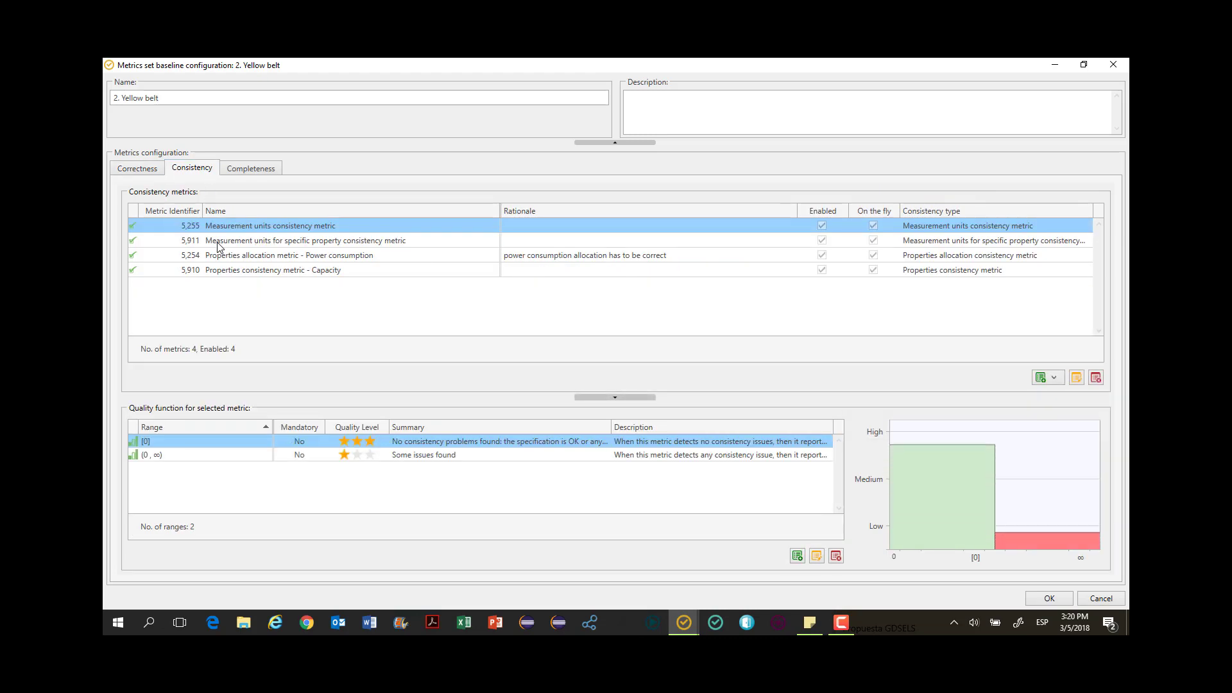
{"action": "left_click", "coordinate": [255, 170]}
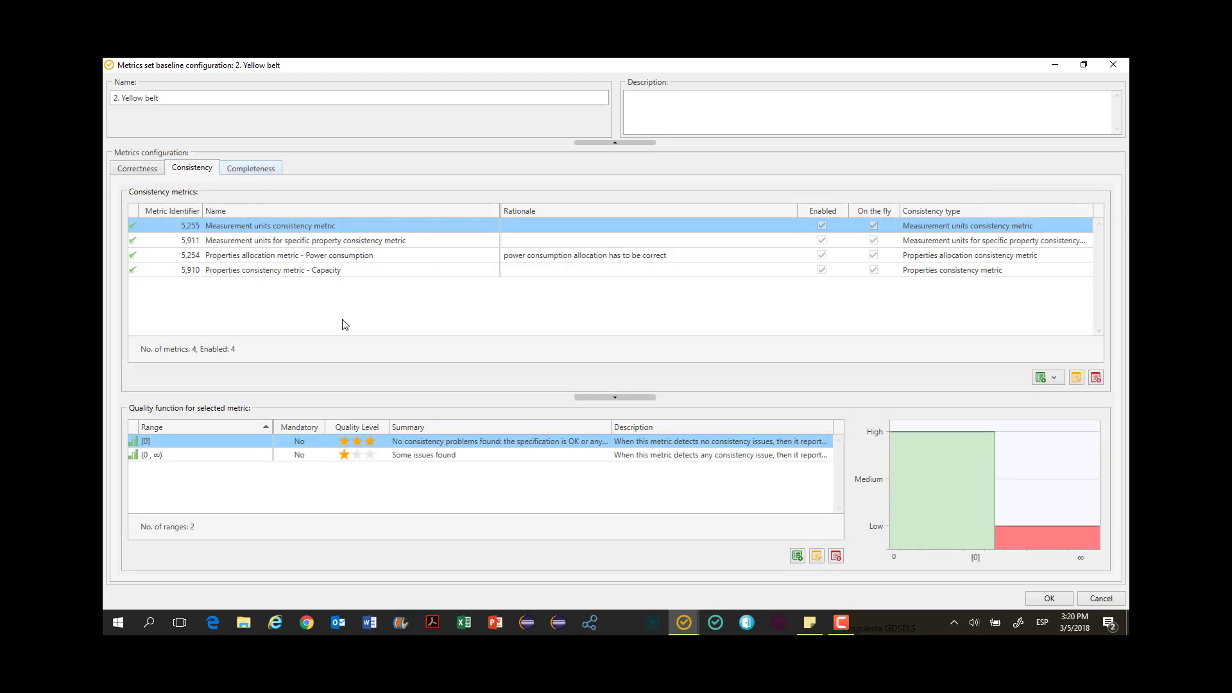
{"action": "left_click", "coordinate": [193, 170]}
{"action": "left_click", "coordinate": [362, 257]}
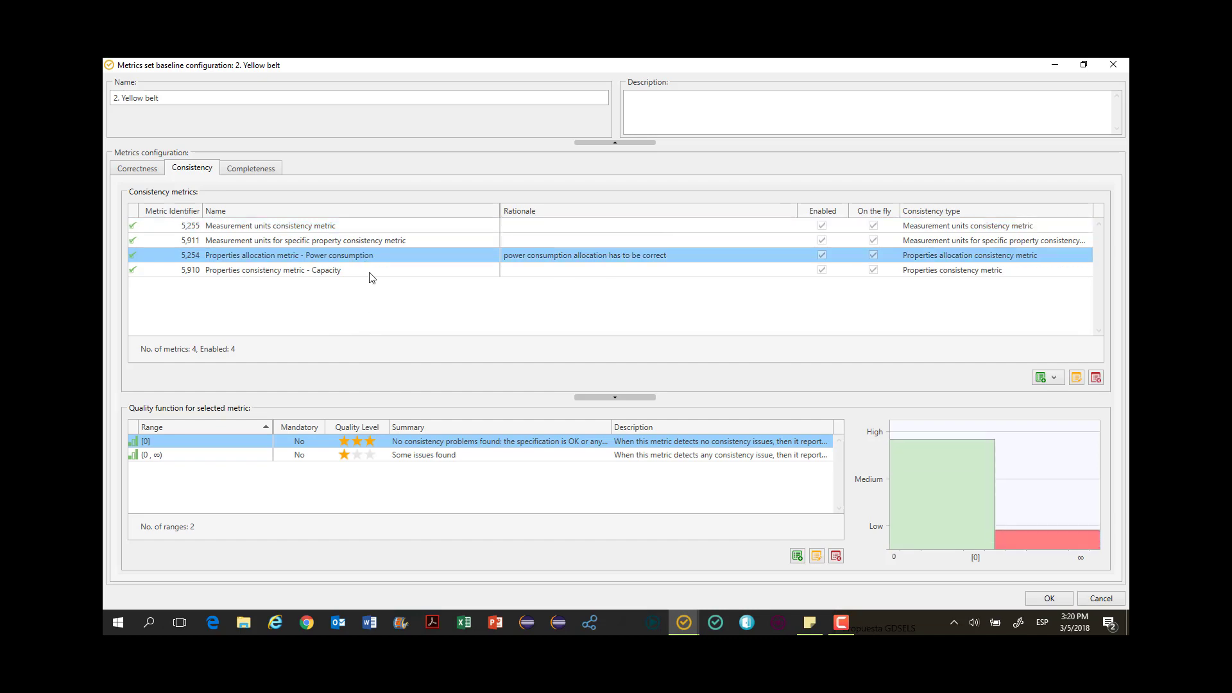
{"action": "left_click", "coordinate": [265, 174]}
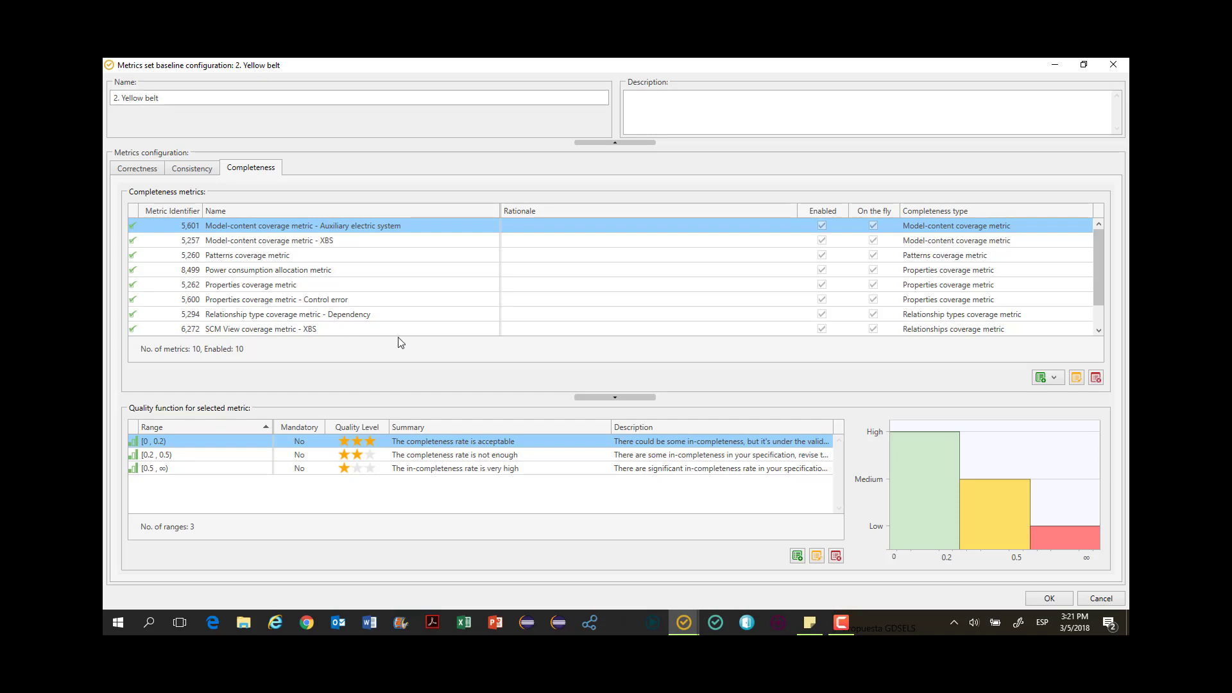
{"action": "left_click", "coordinate": [1100, 598]}
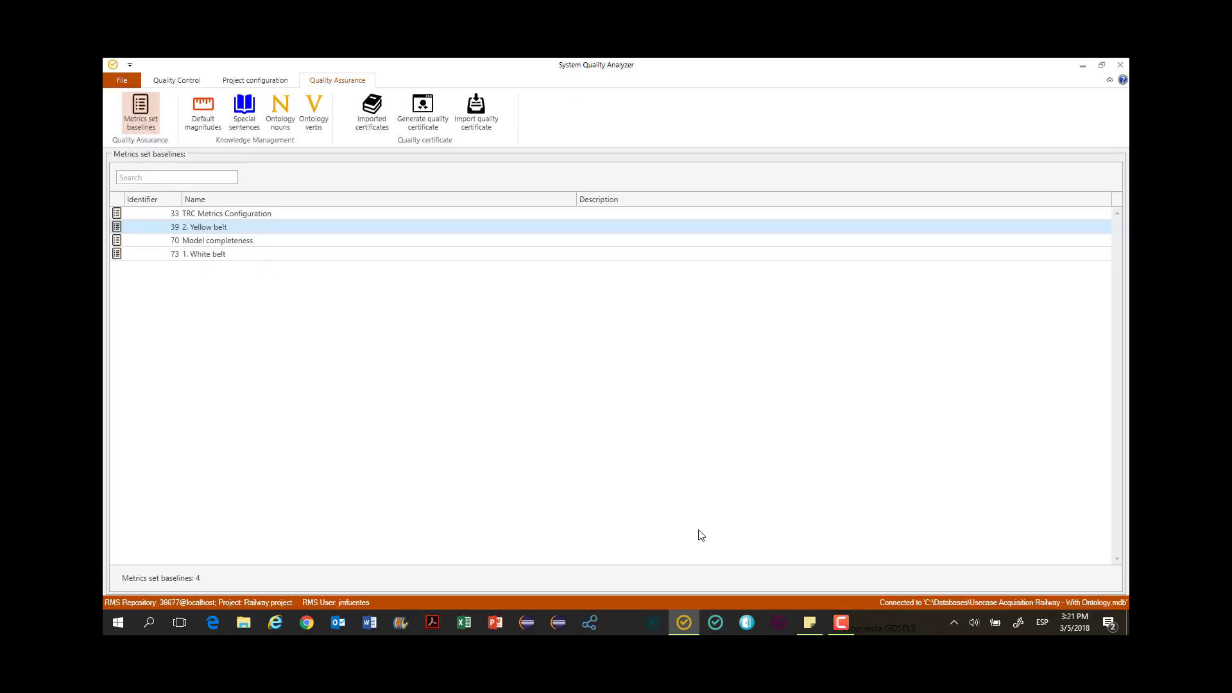
Apply the "2. Yellow belt" metrics template to the CoRS module in the project configuration
{"action": "left_click", "coordinate": [273, 79]}
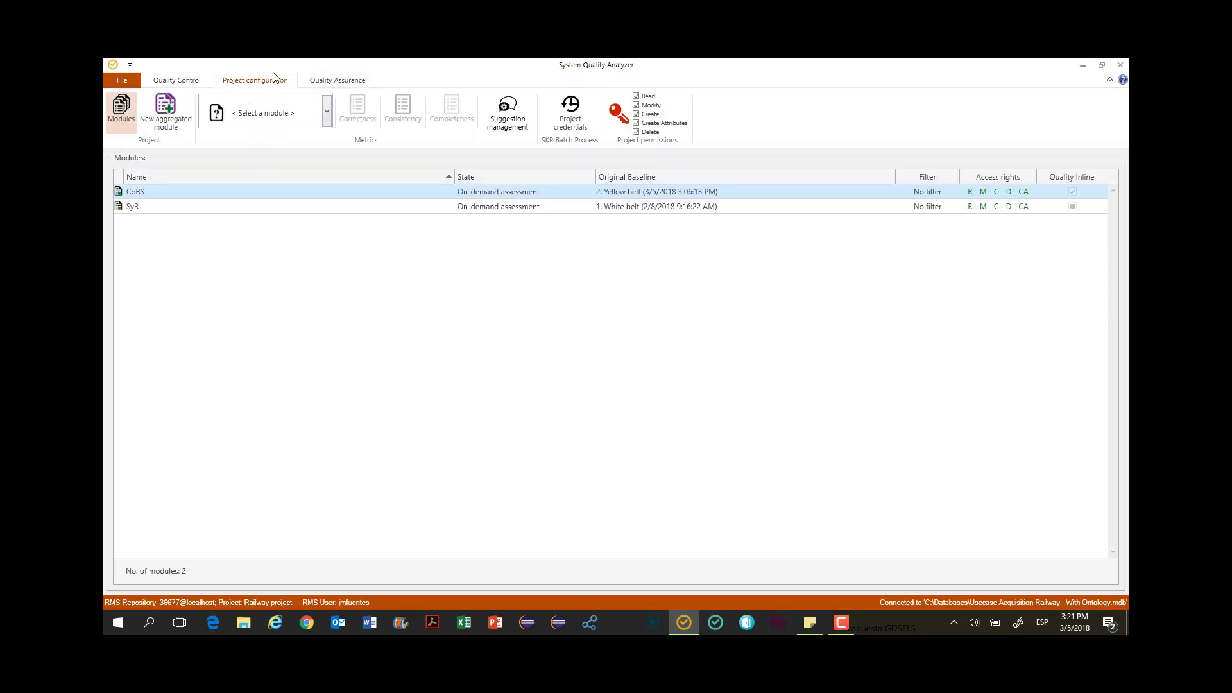
{"action": "right_click", "coordinate": [229, 195]}
{"action": "mouse_move", "coordinate": [278, 215]}
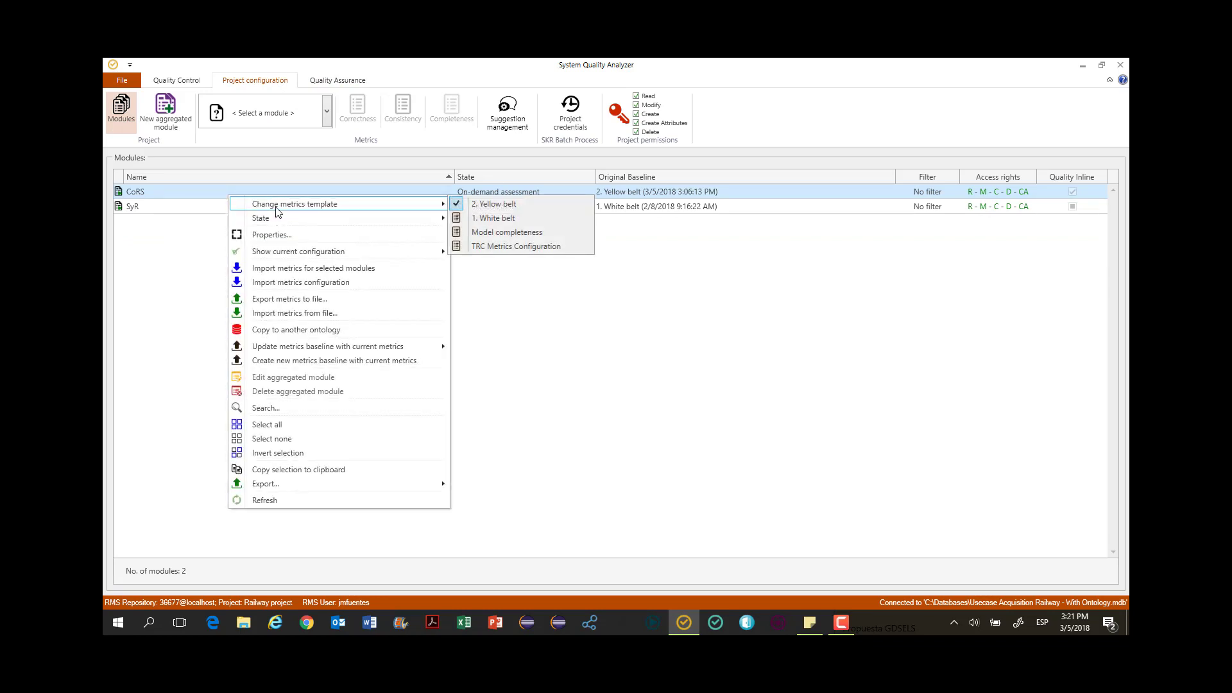
{"action": "left_click", "coordinate": [487, 206]}
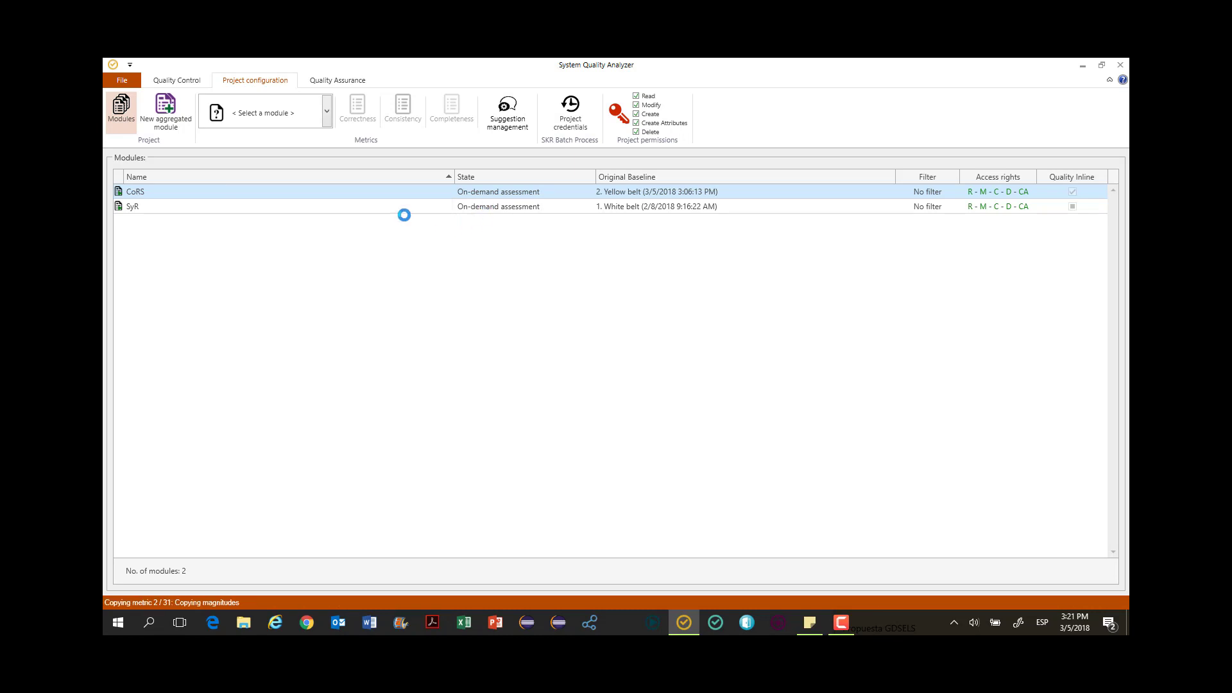
Apply the "1. White belt" metrics template to the SyR module
{"action": "right_click", "coordinate": [440, 213]}
{"action": "mouse_move", "coordinate": [475, 218]}
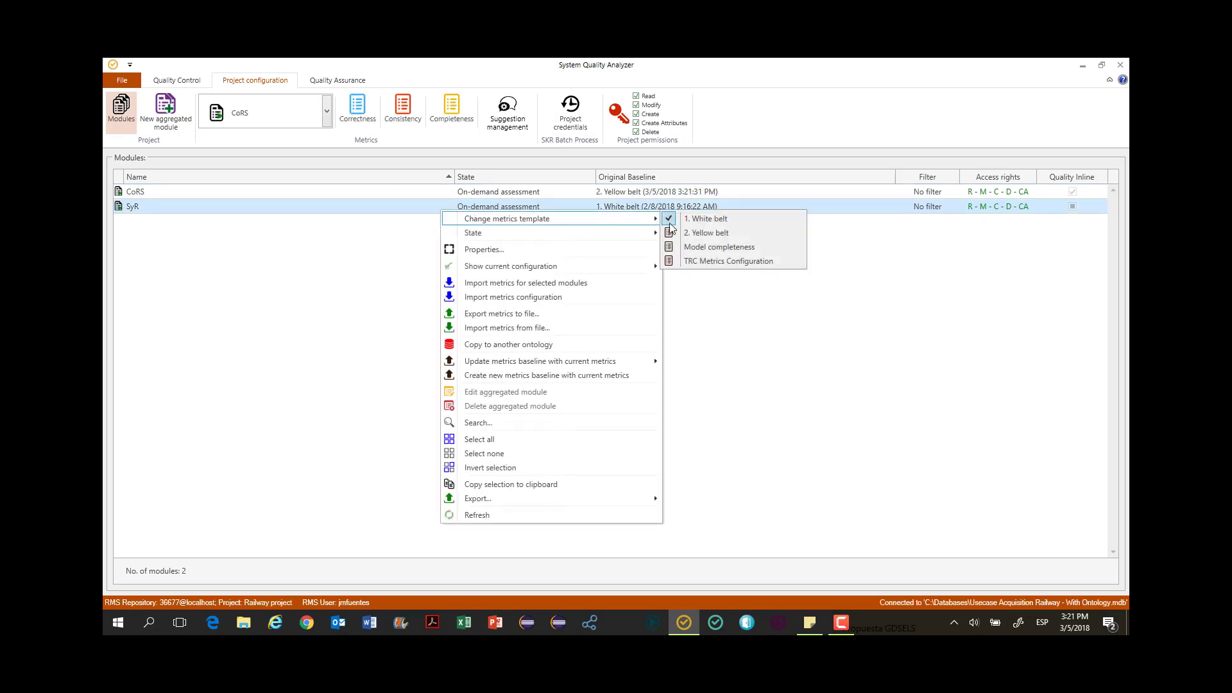
{"action": "left_click", "coordinate": [707, 220]}
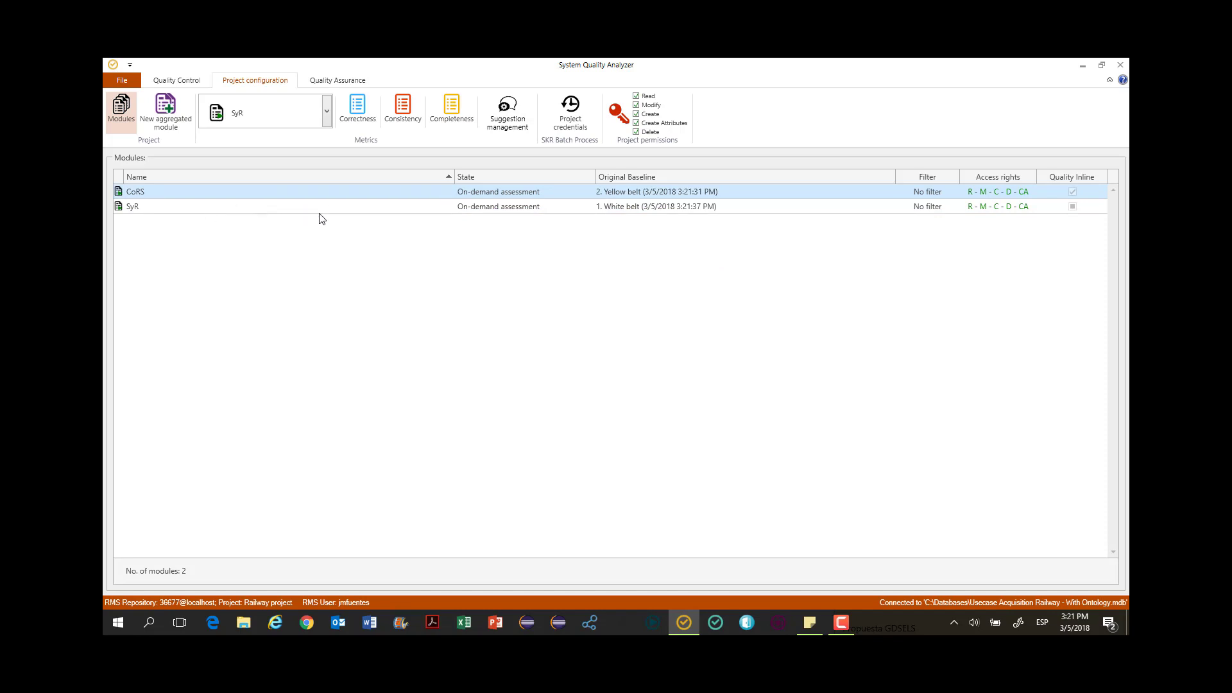
Examine the assessment options in the CoRS module's properties and close them without changes
{"action": "double_click", "coordinate": [439, 194]}
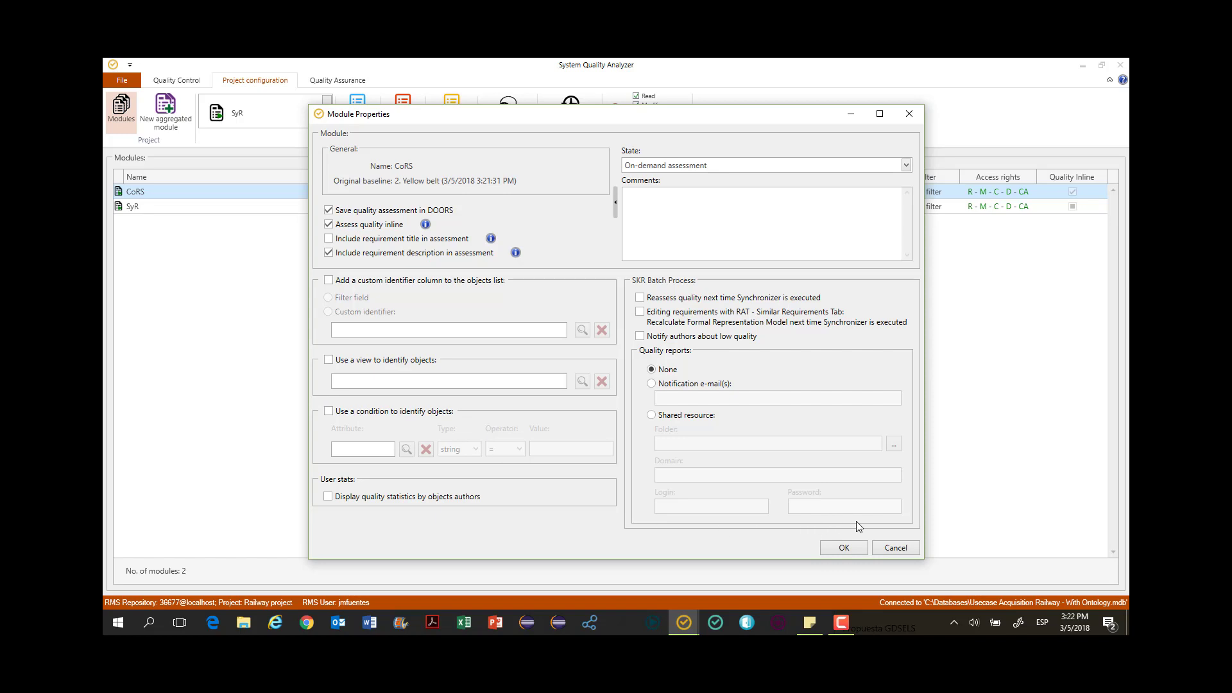
{"action": "left_click", "coordinate": [891, 546]}
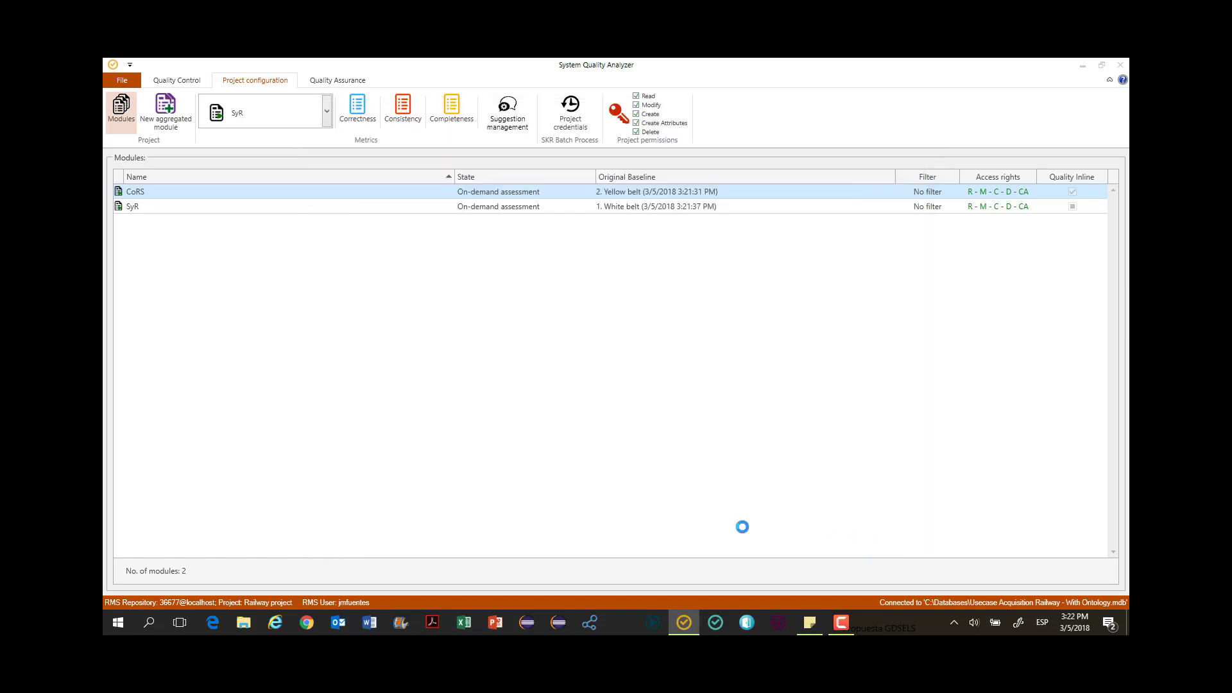
Assess CCC (correctness, consistency and completeness) for the whole CoRS specification
{"action": "left_click", "coordinate": [188, 82]}
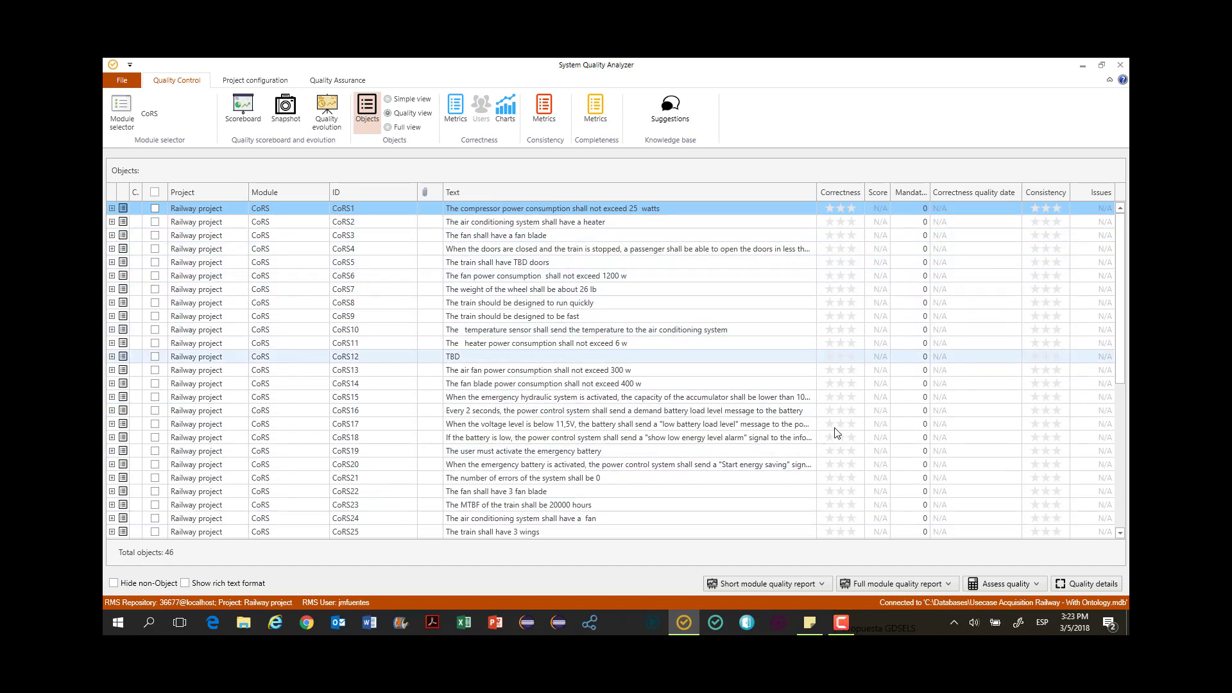
{"action": "left_click", "coordinate": [1001, 585]}
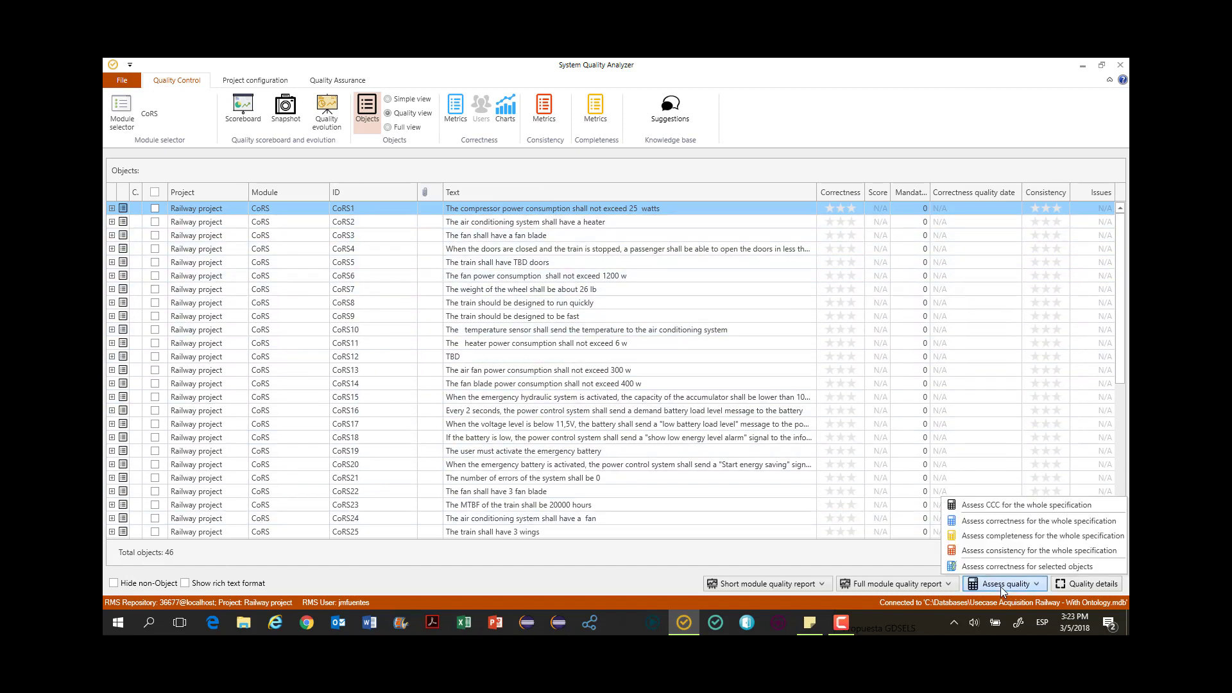
{"action": "left_click", "coordinate": [998, 505]}
{"action": "left_click", "coordinate": [664, 383]}
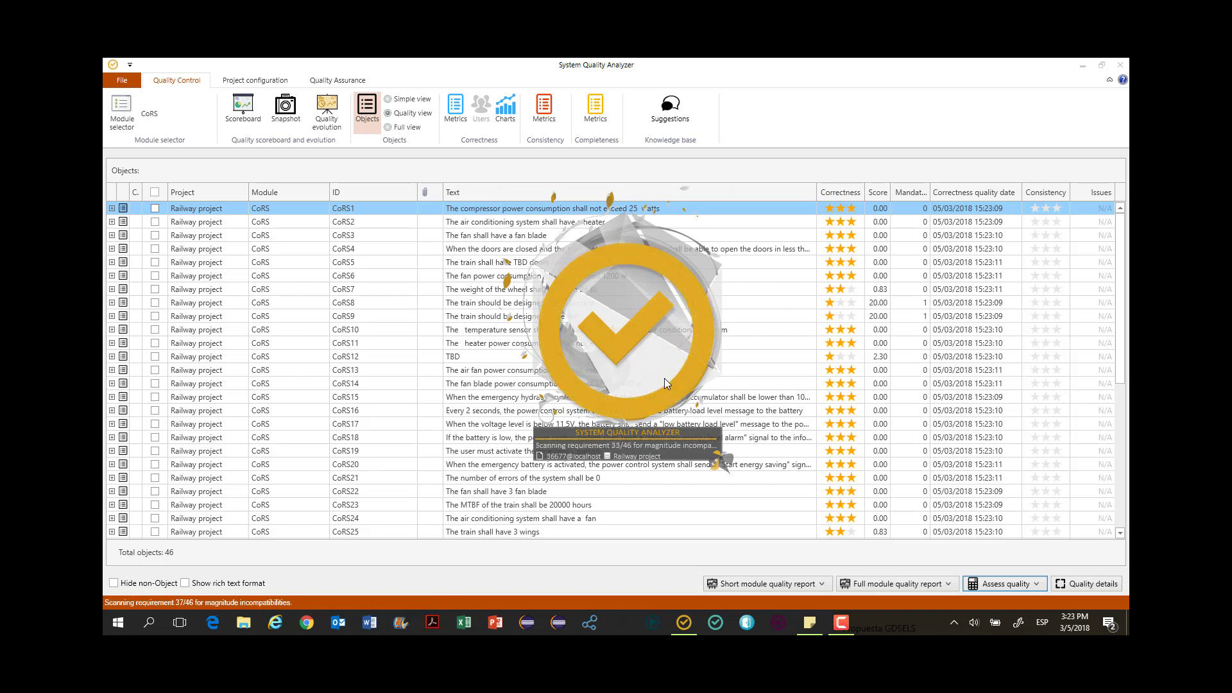
{"action": "left_click", "coordinate": [669, 385]}
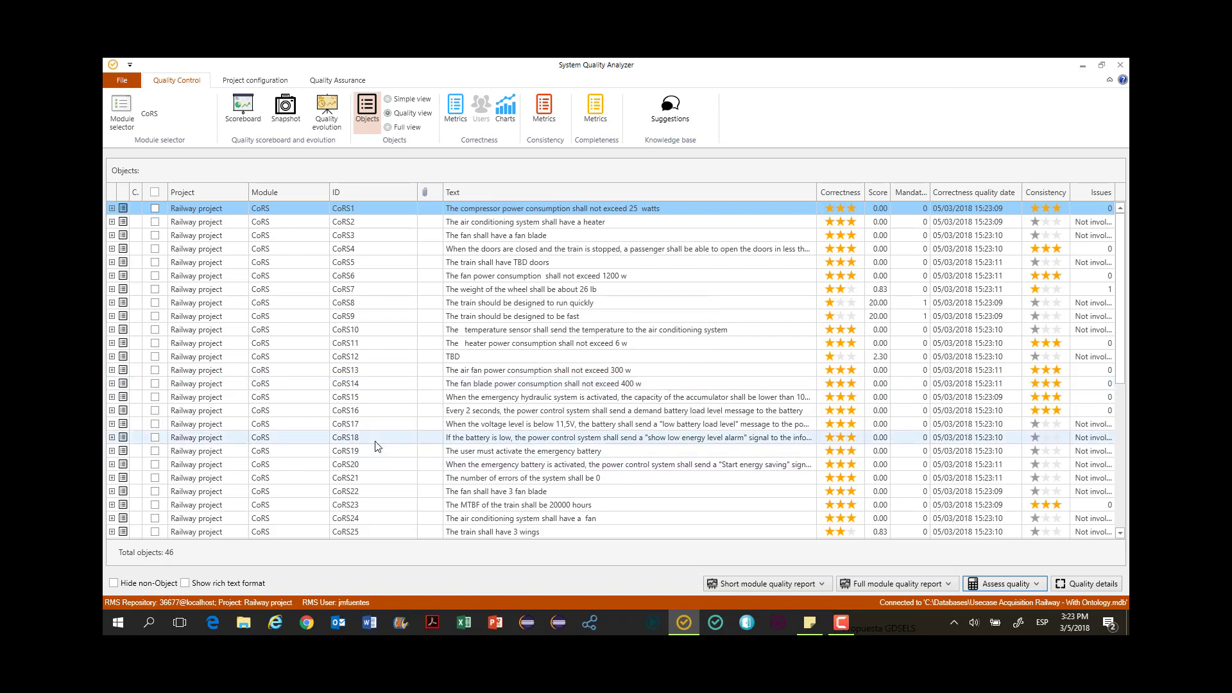
Review the overall quality, objects quality and completeness charts in the Railway project's quality evolution scoreboard
{"action": "left_click", "coordinate": [327, 110]}
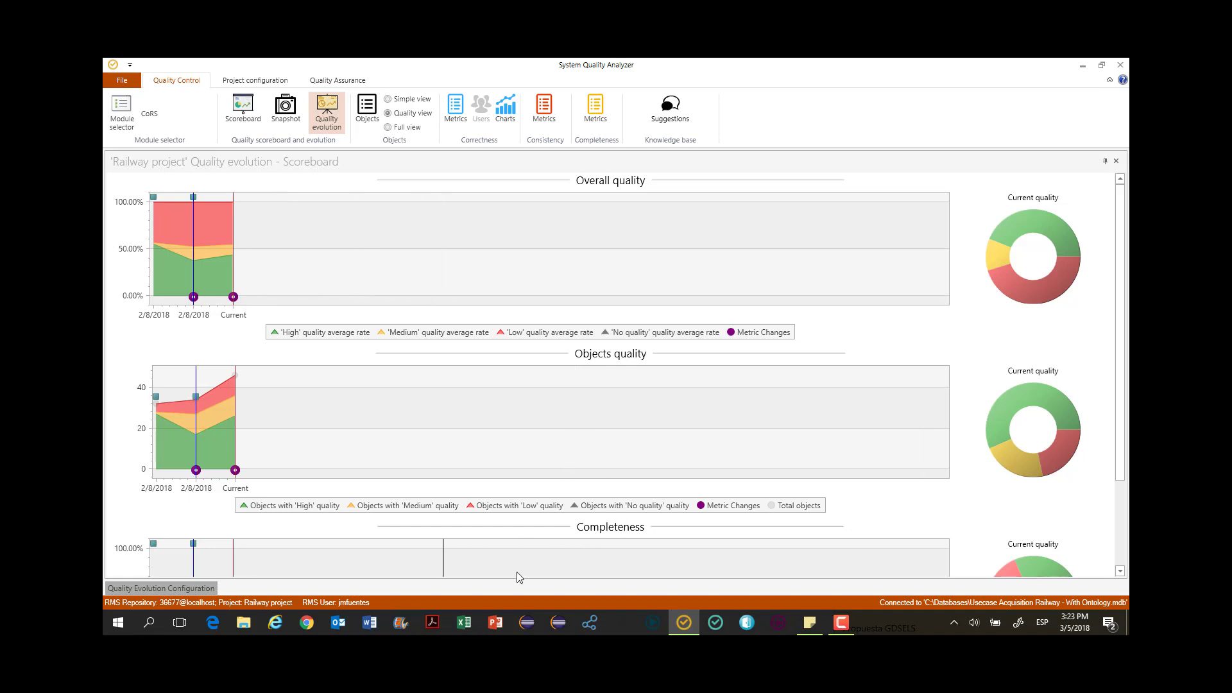
{"action": "scroll", "coordinate": [553, 530], "scroll_direction": "down", "scroll_amount": 3}
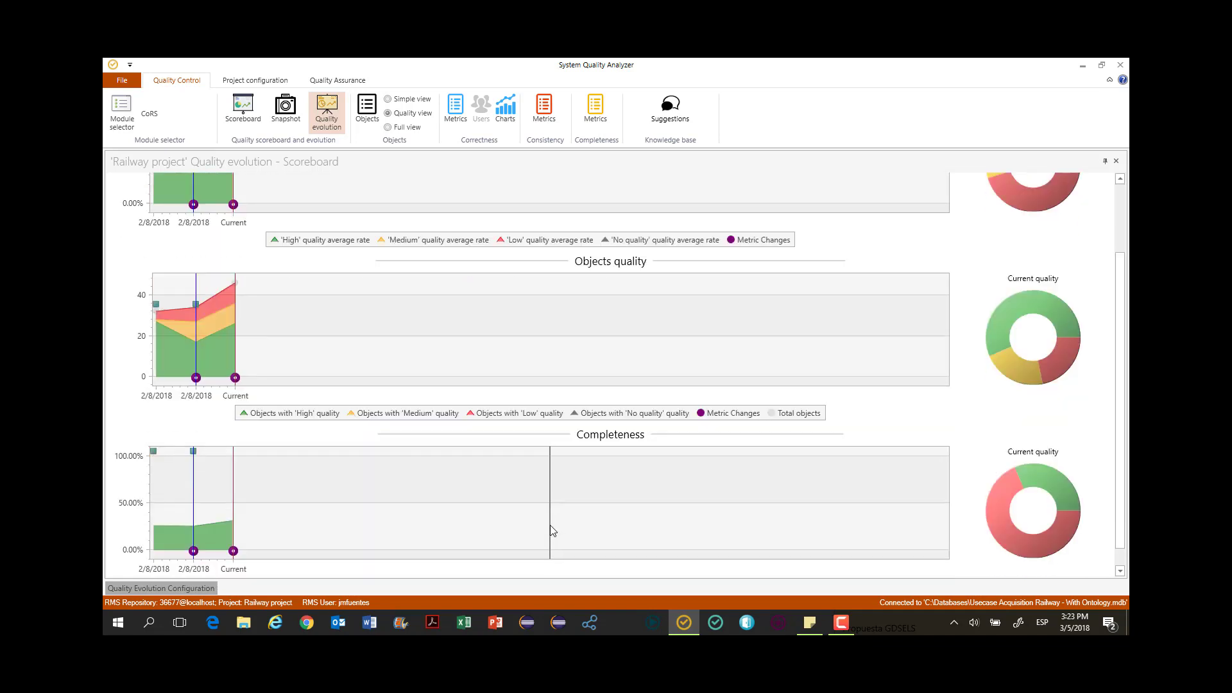
{"action": "scroll", "coordinate": [551, 527], "scroll_direction": "up", "scroll_amount": 3}
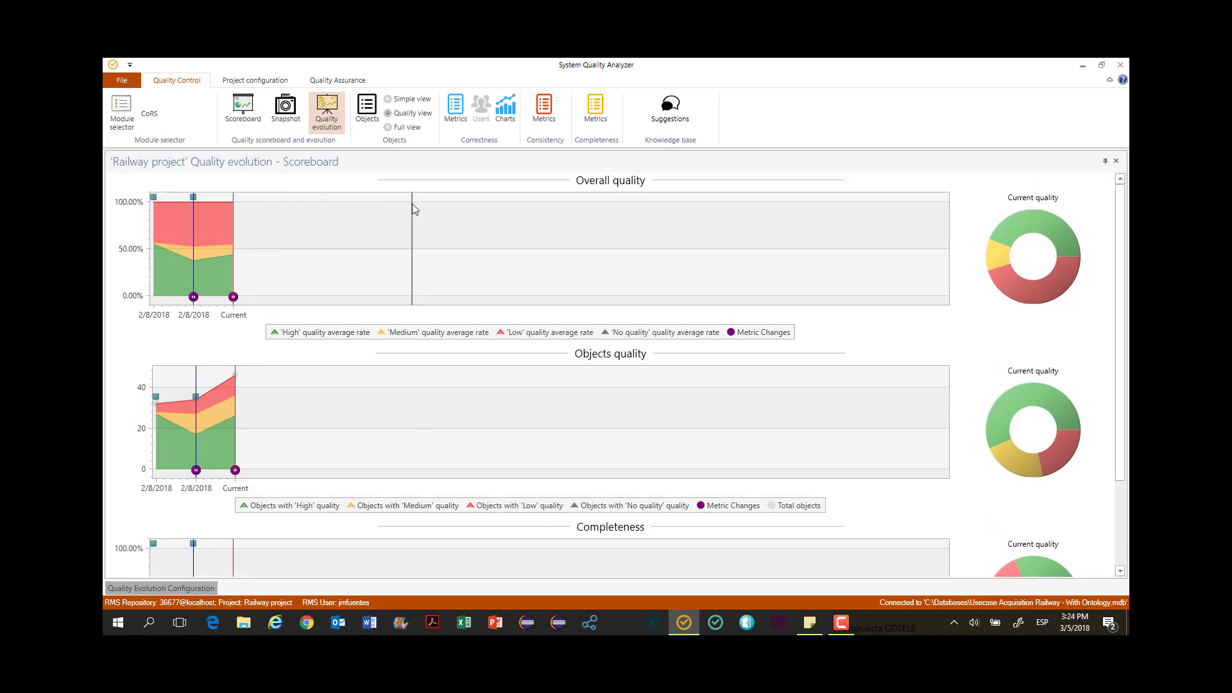
Review the CoRS objects list and the correctness metric statistics, widening the Metric column to show the full names
{"action": "left_click", "coordinate": [461, 120]}
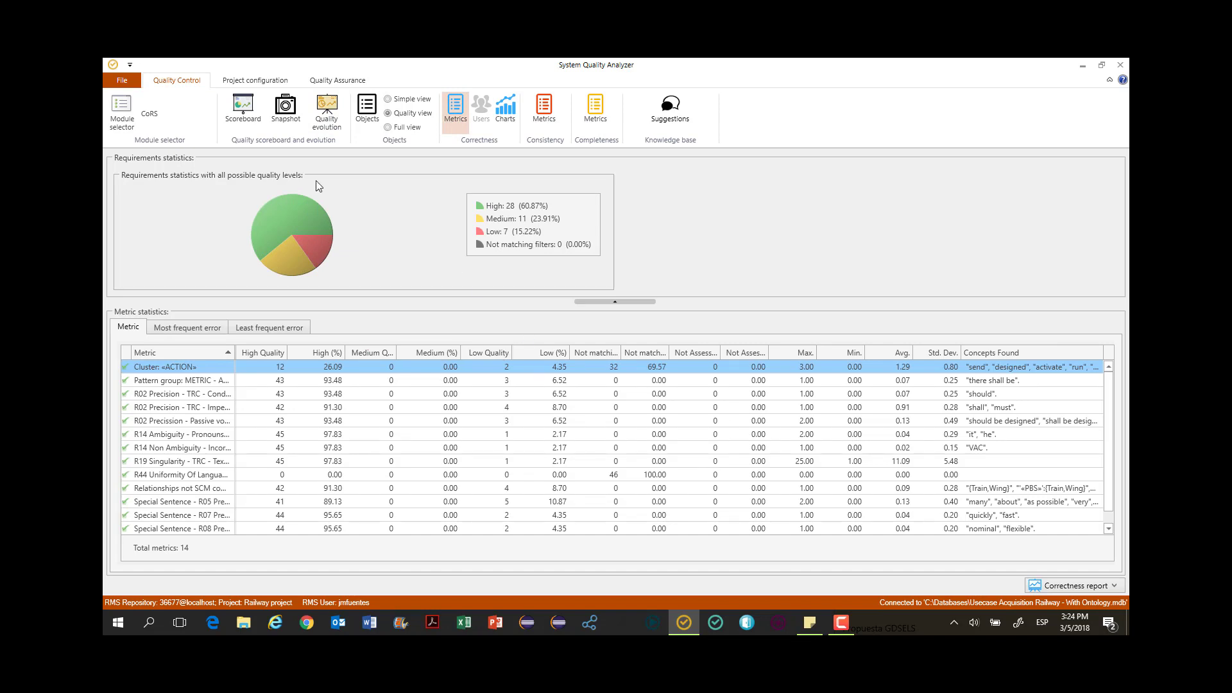
{"action": "left_click", "coordinate": [368, 116]}
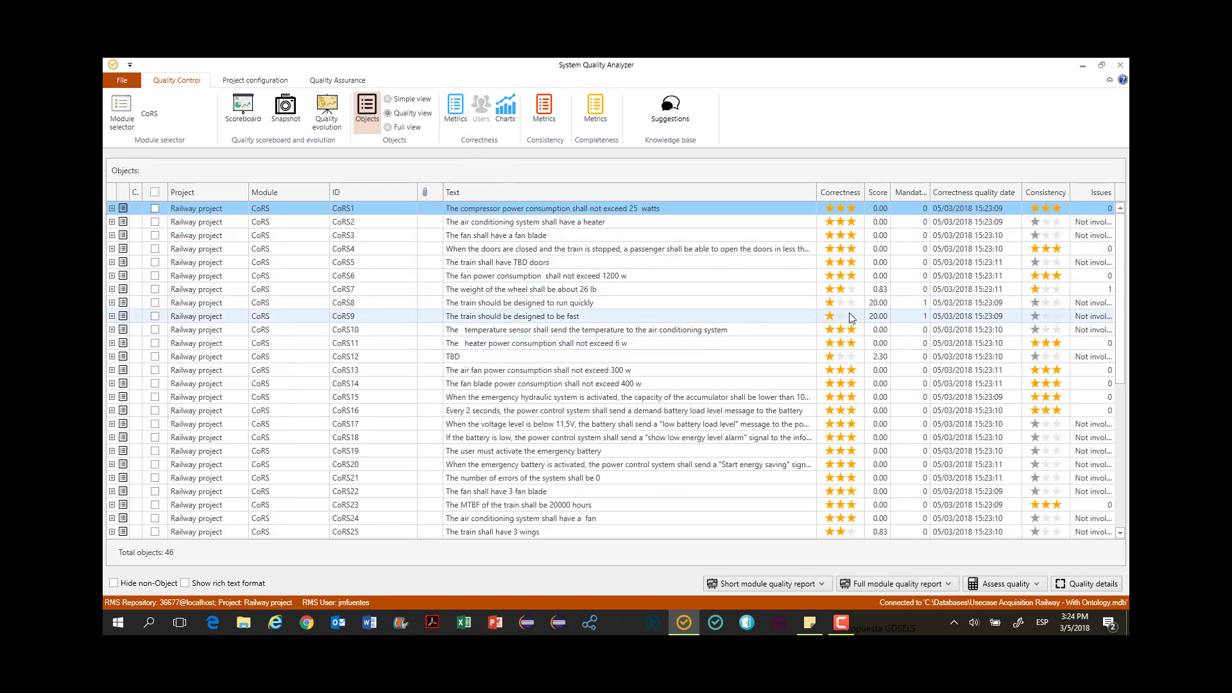
{"action": "mouse_move", "coordinate": [852, 324]}
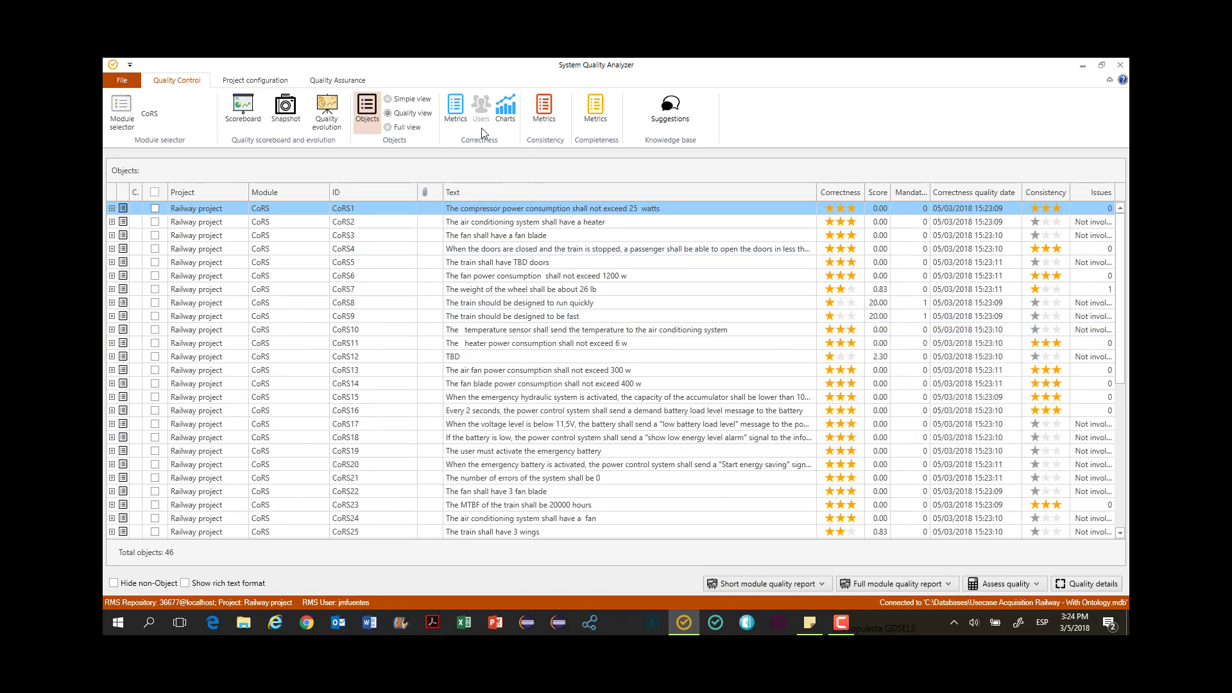
{"action": "left_click", "coordinate": [457, 121]}
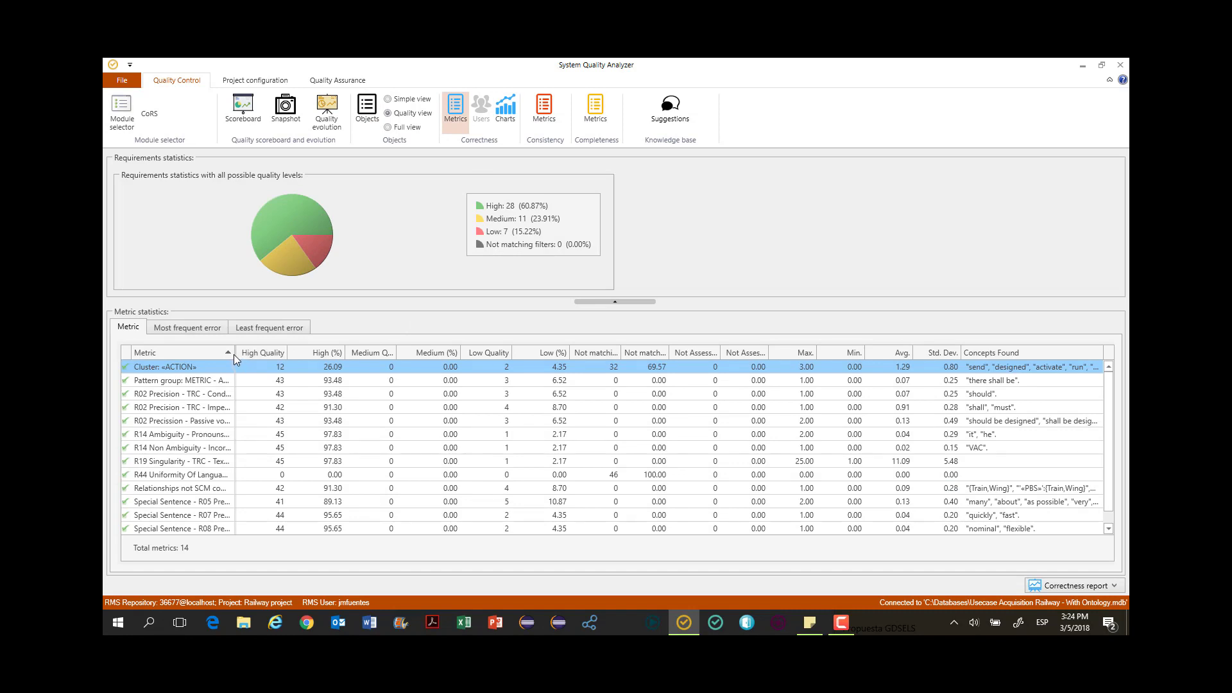
{"action": "left_click_drag", "start_coordinate": [232, 355], "coordinate": [363, 354]}
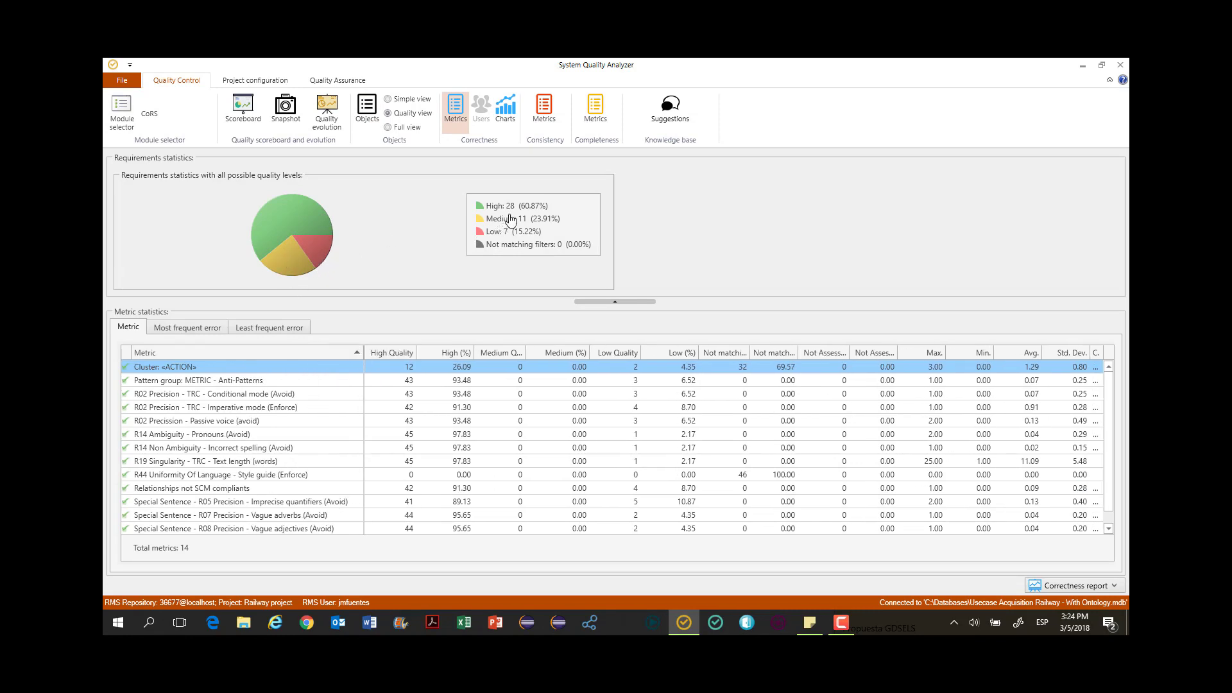
{"action": "mouse_move", "coordinate": [537, 212]}
Examine the most frequent and least frequent errors in the metric statistics, widening the Metric column in each list
{"action": "left_click", "coordinate": [184, 329]}
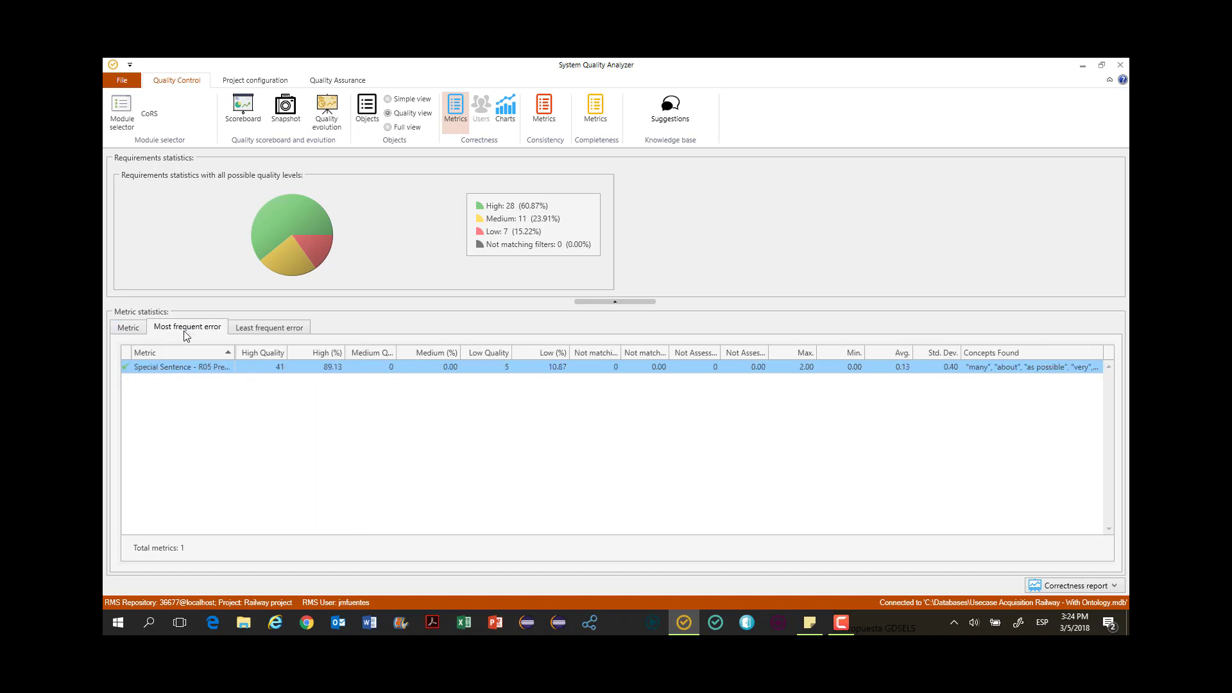
{"action": "left_click_drag", "start_coordinate": [235, 355], "coordinate": [364, 358]}
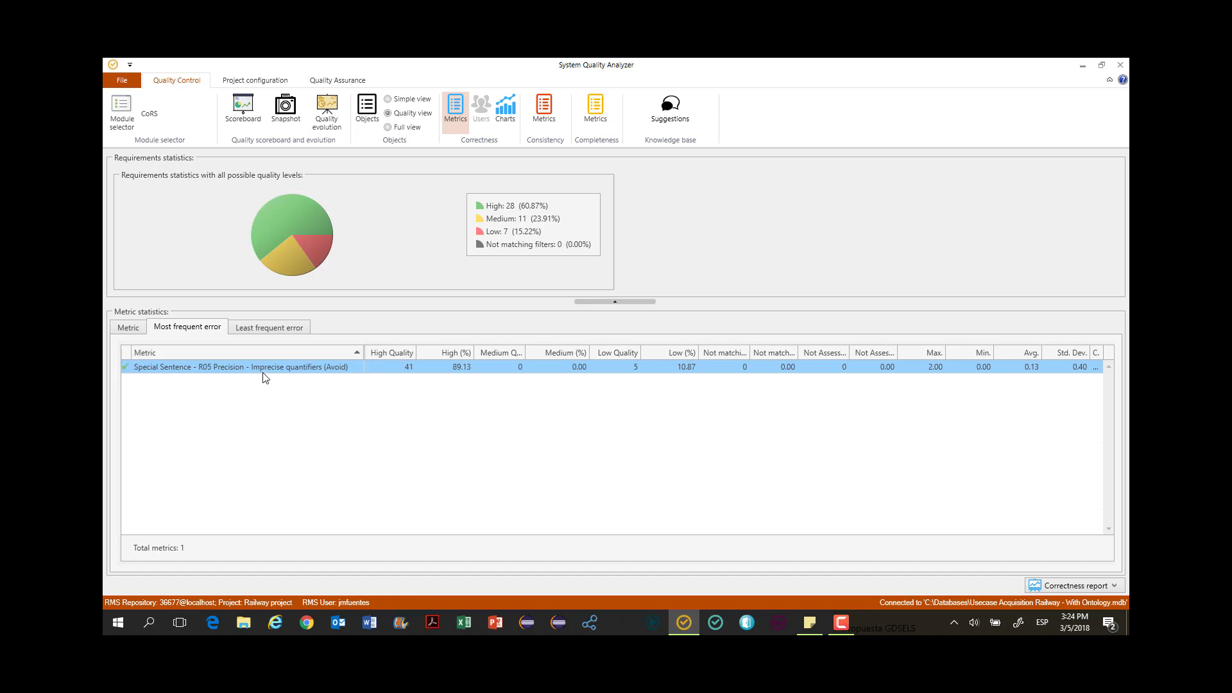
{"action": "left_click", "coordinate": [276, 330]}
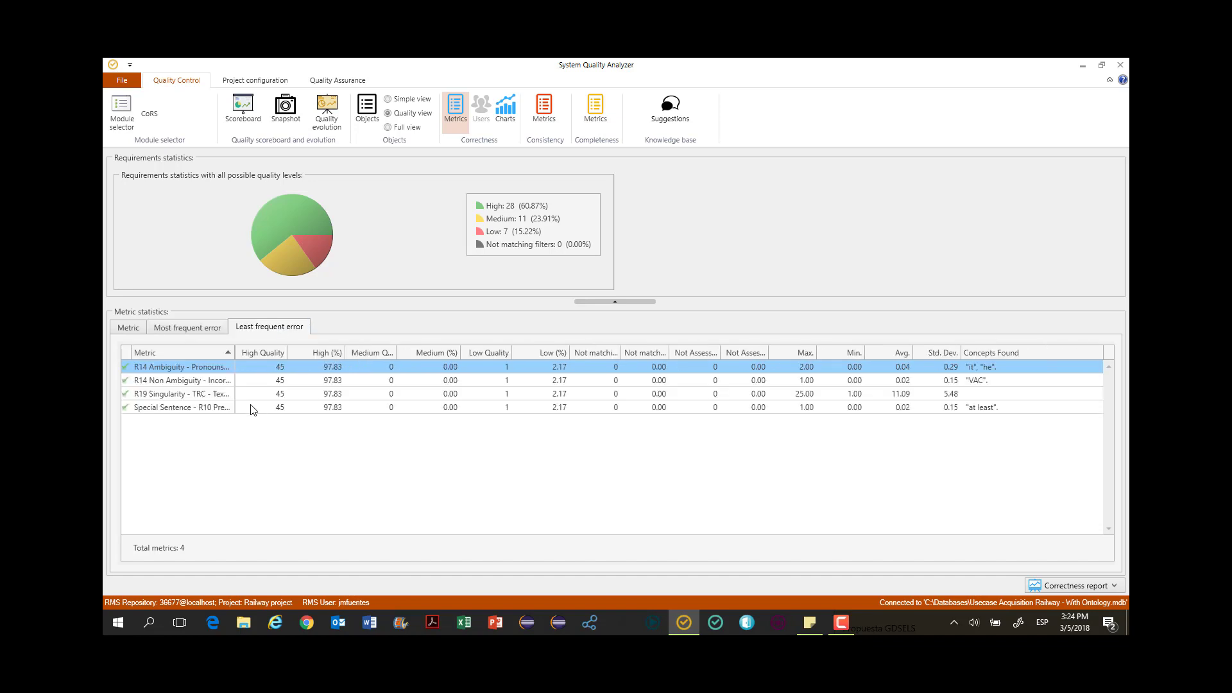
{"action": "double_click", "coordinate": [233, 352]}
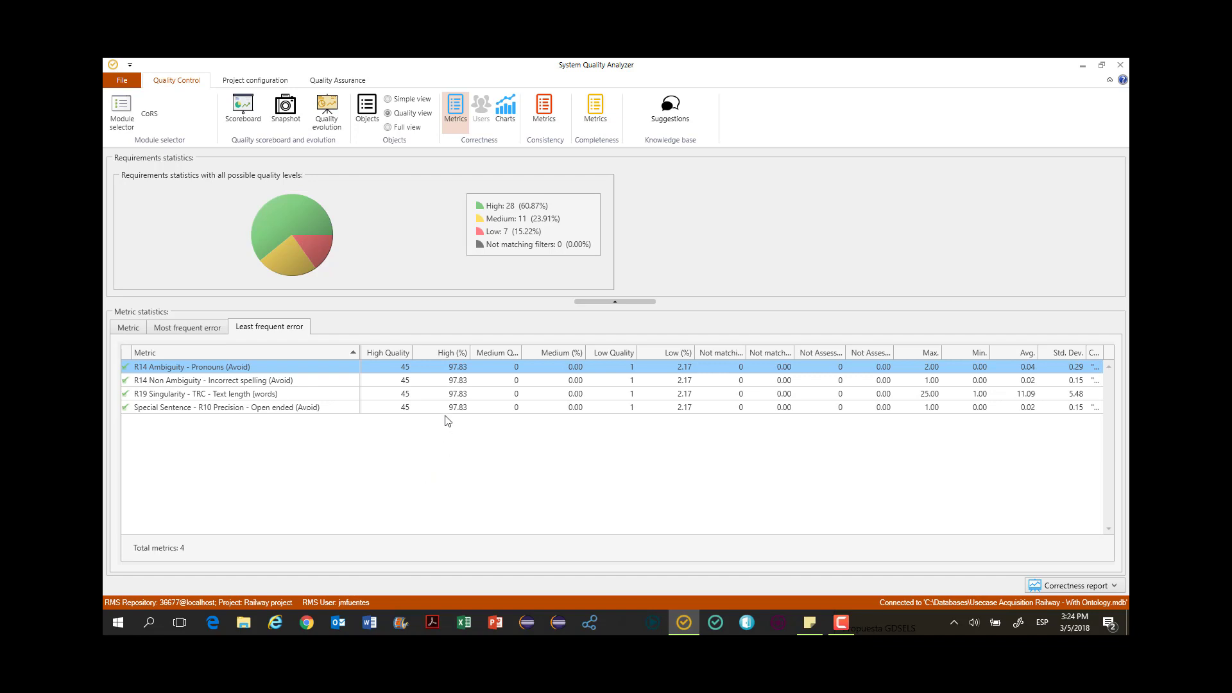
Sort the full list of correctness metrics by Low (%) in descending order
{"action": "left_click", "coordinate": [134, 329]}
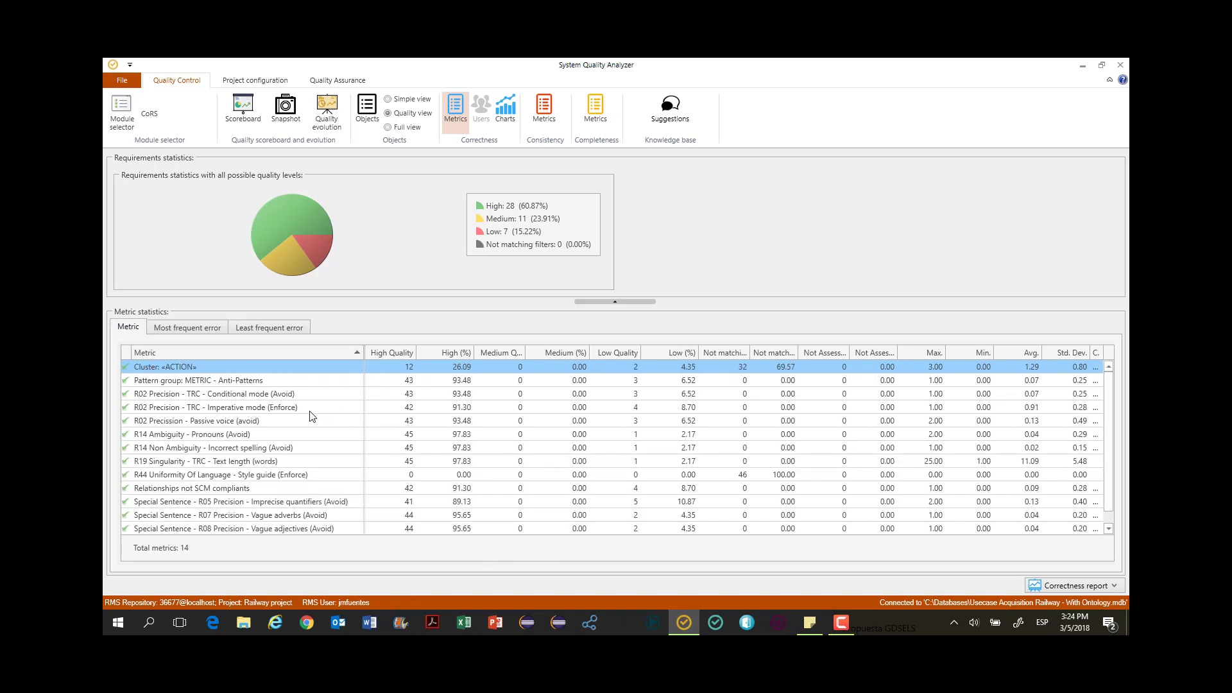
{"action": "left_click", "coordinate": [681, 355]}
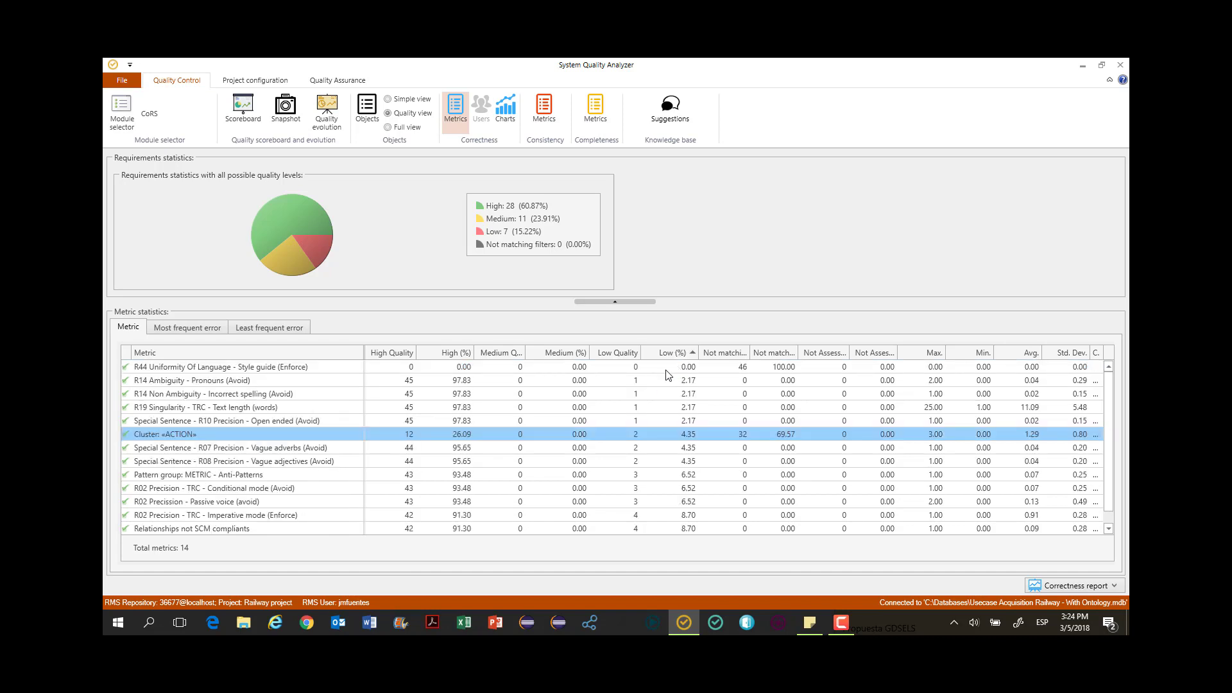
{"action": "left_click", "coordinate": [665, 355]}
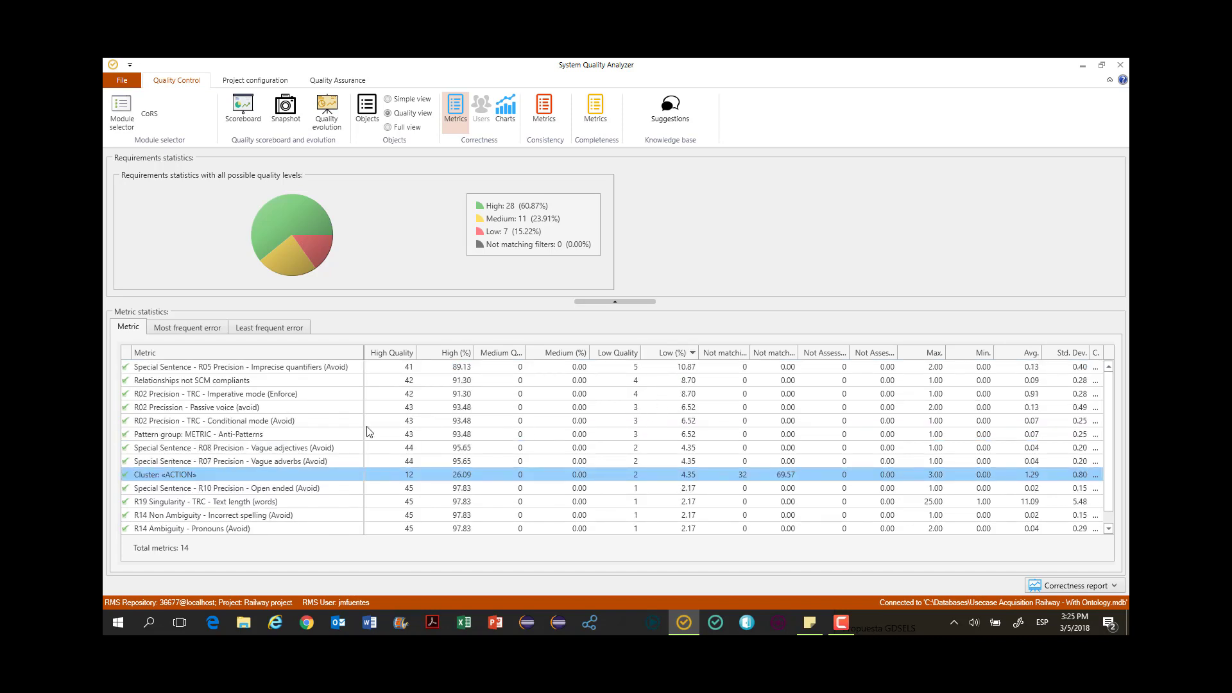
Examine the correctness analysis of the R05 Precision - Imprecise quantifiers metric, sorting its requirements by ascending quality value and returning to the term statistics
{"action": "left_click", "coordinate": [310, 370]}
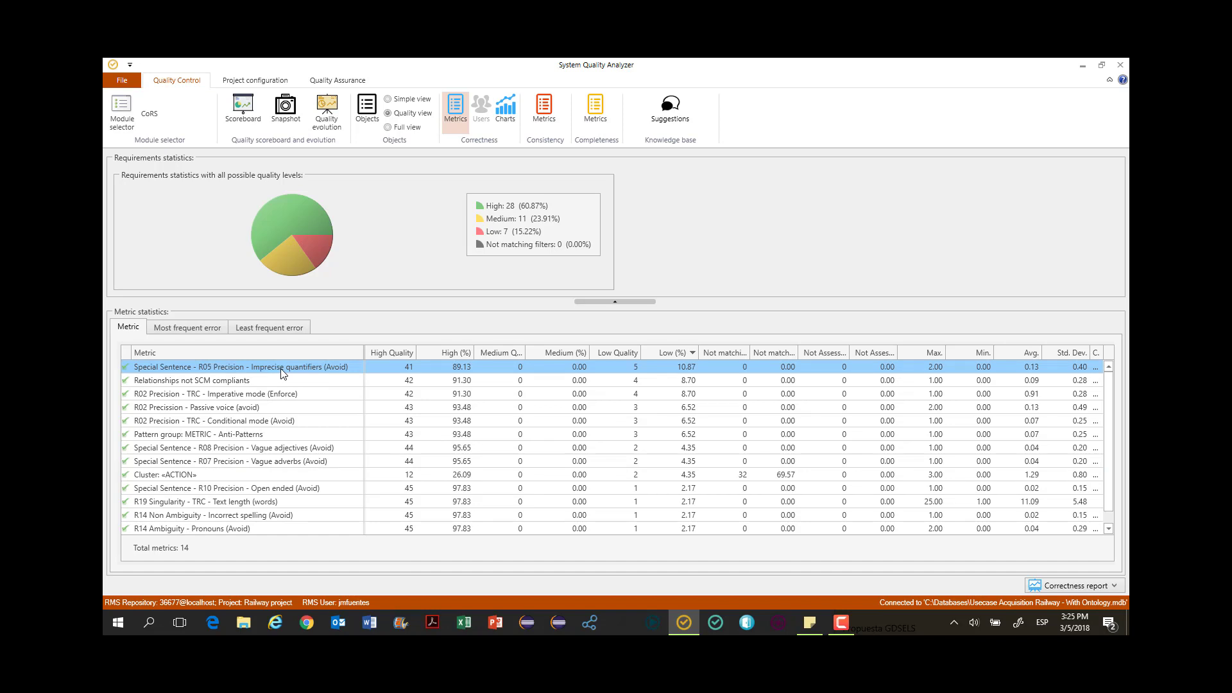
{"action": "double_click", "coordinate": [282, 374]}
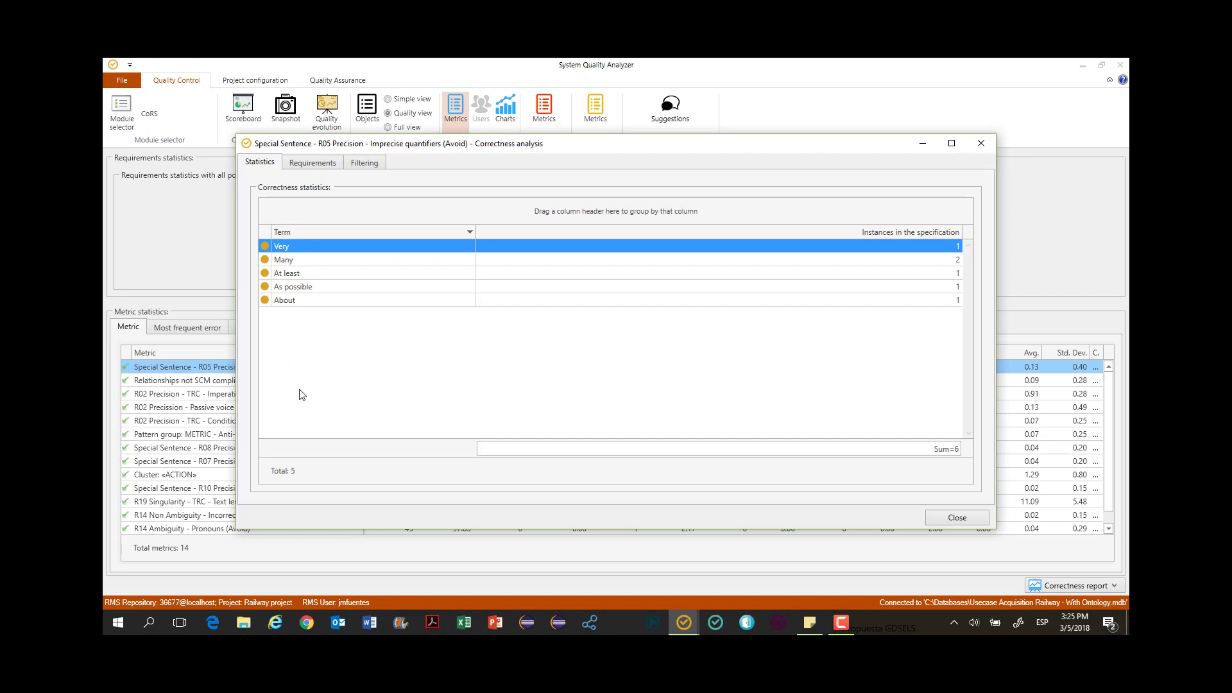
{"action": "left_click", "coordinate": [311, 164]}
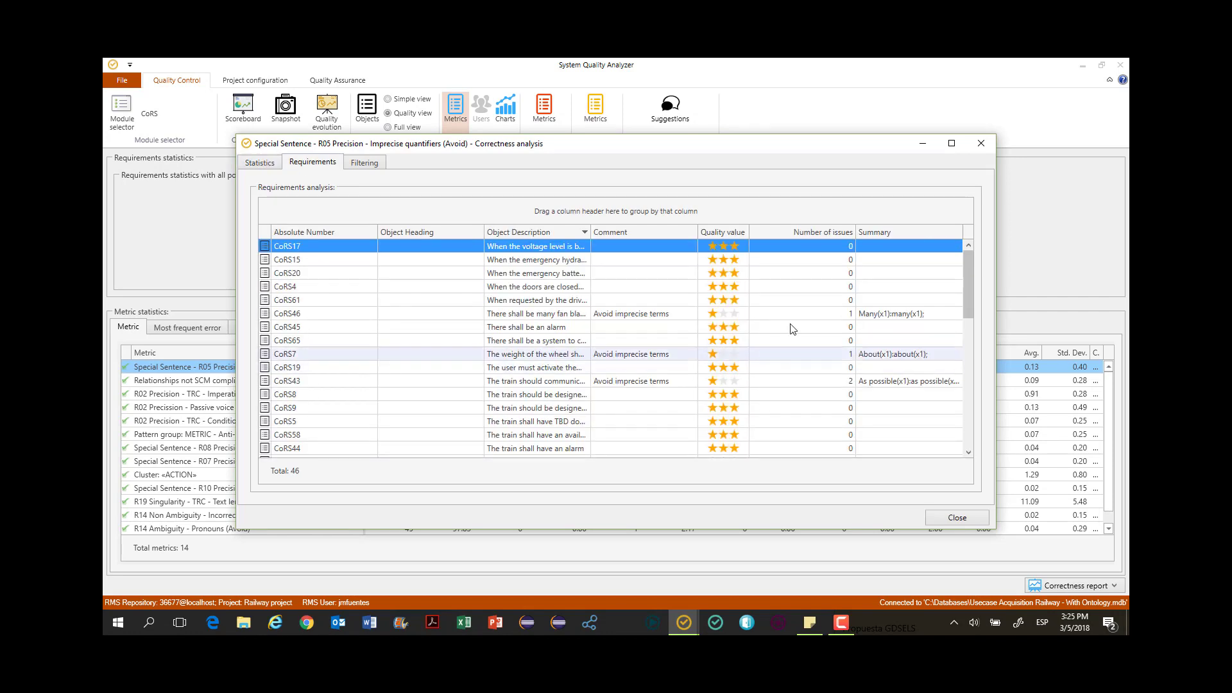
{"action": "left_click", "coordinate": [718, 233]}
{"action": "scroll", "coordinate": [744, 378], "scroll_direction": "down", "scroll_amount": 3}
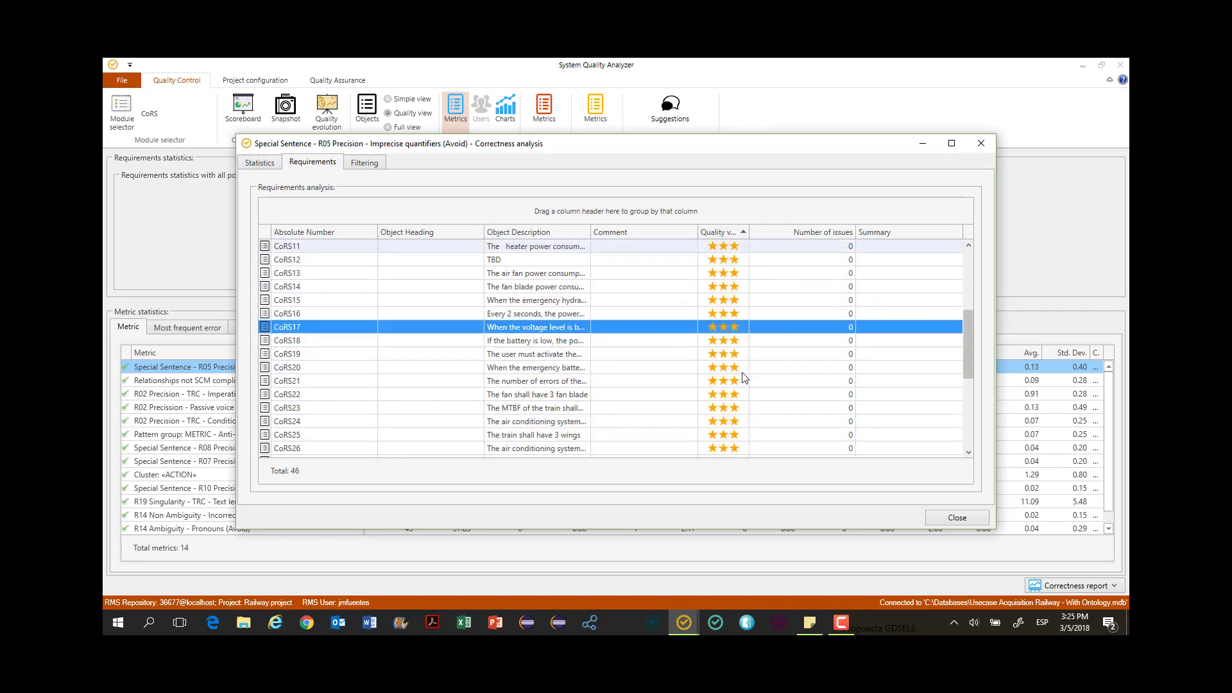
{"action": "scroll", "coordinate": [744, 378], "scroll_direction": "up", "scroll_amount": 5}
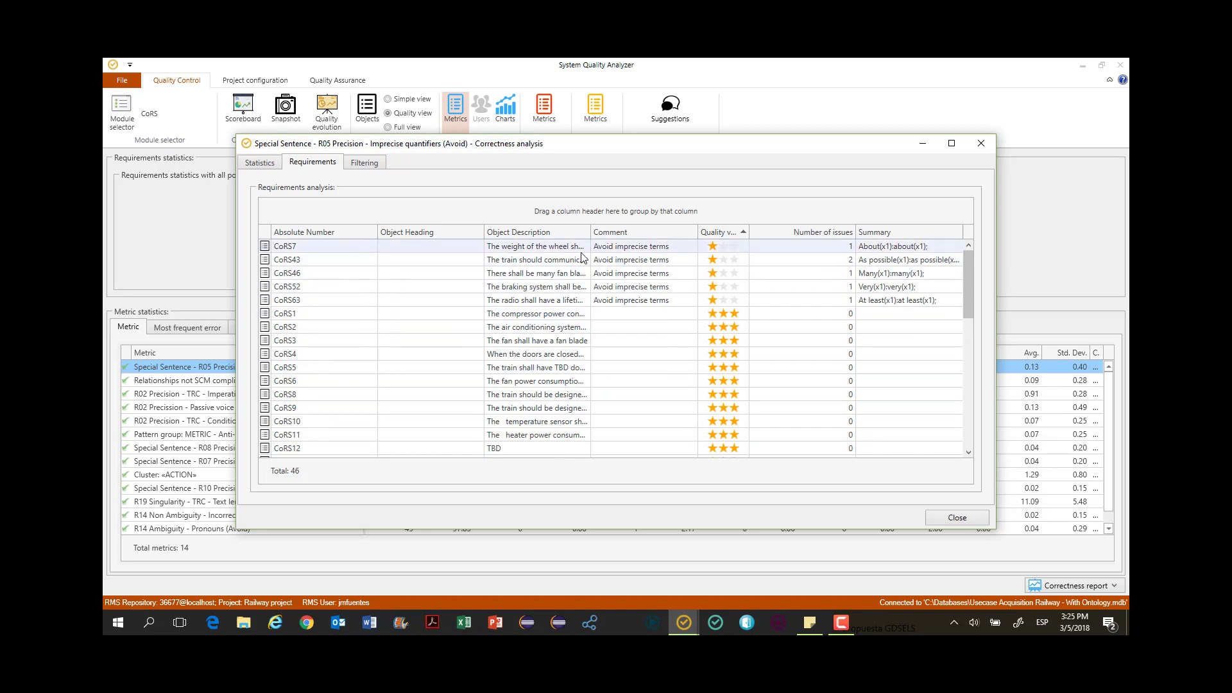
{"action": "left_click", "coordinate": [726, 299]}
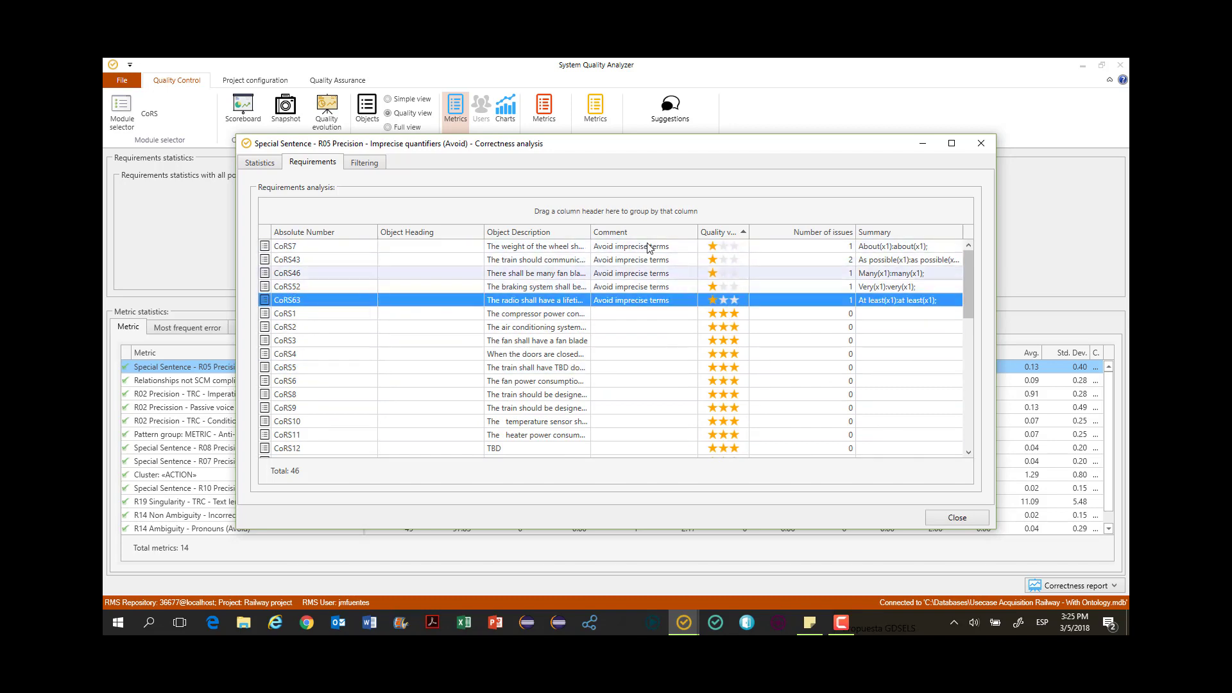
{"action": "left_click", "coordinate": [264, 164]}
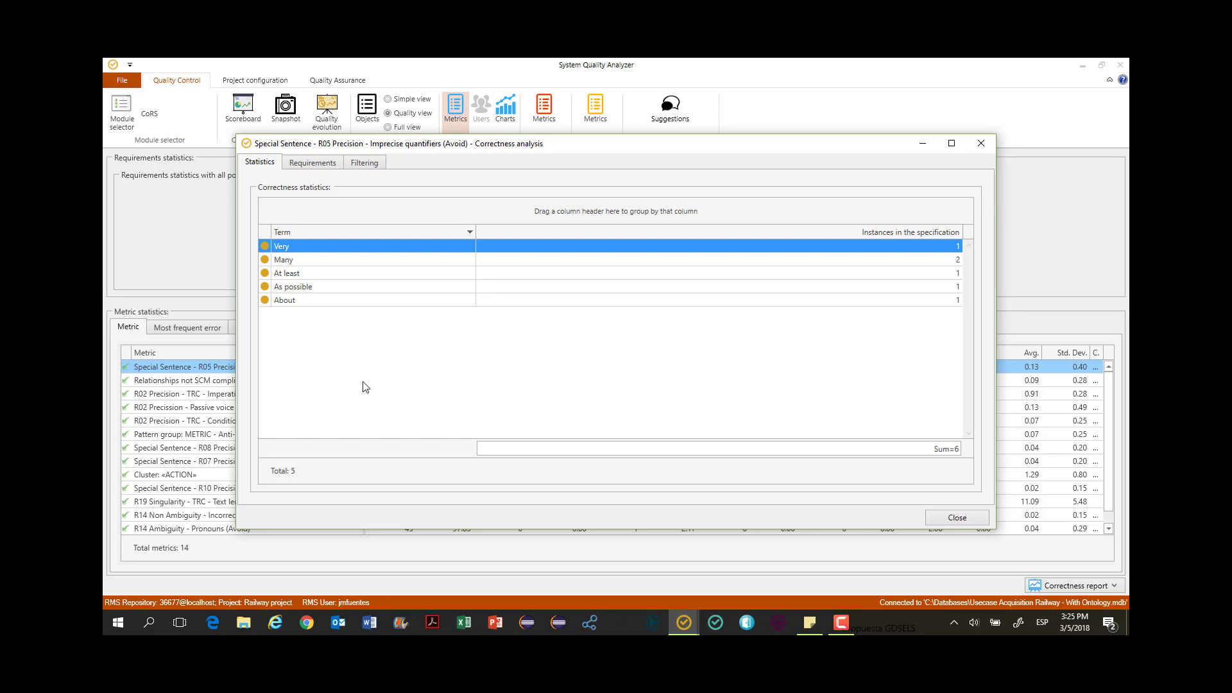
Inspect requirement CoRS52 behind the term "Very", checking its imprecise quantifier, vague adjective and passive voice issues, and close the analysis
{"action": "left_click", "coordinate": [315, 289]}
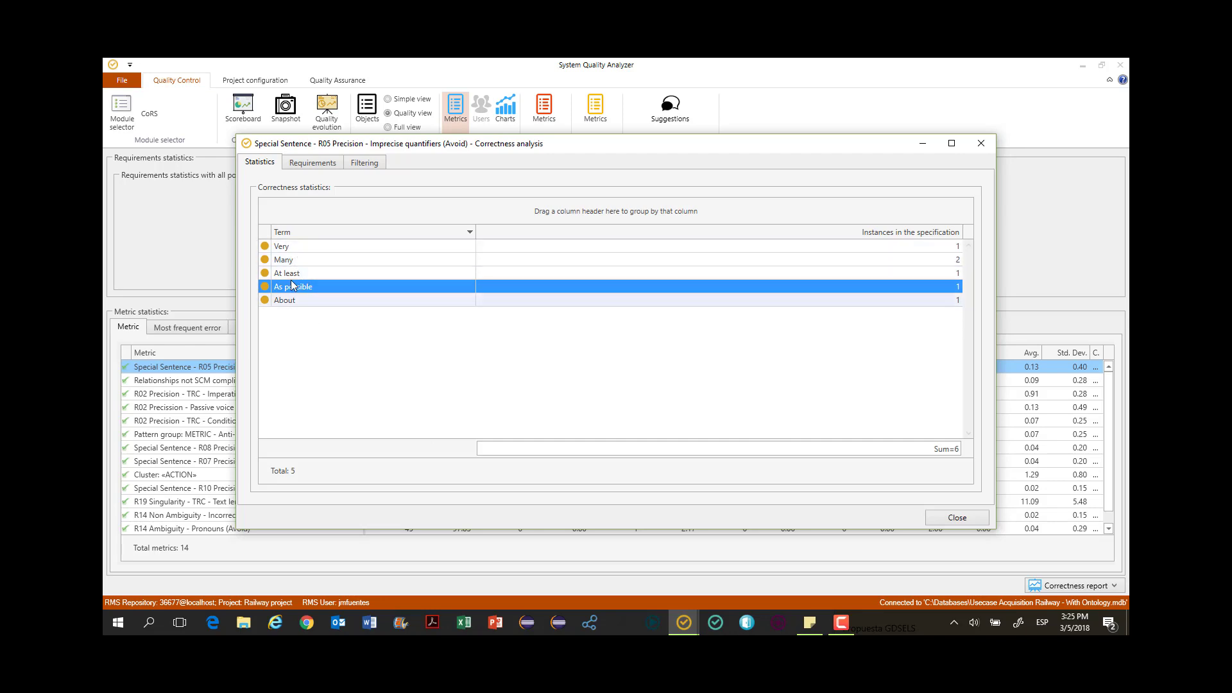
{"action": "double_click", "coordinate": [288, 250]}
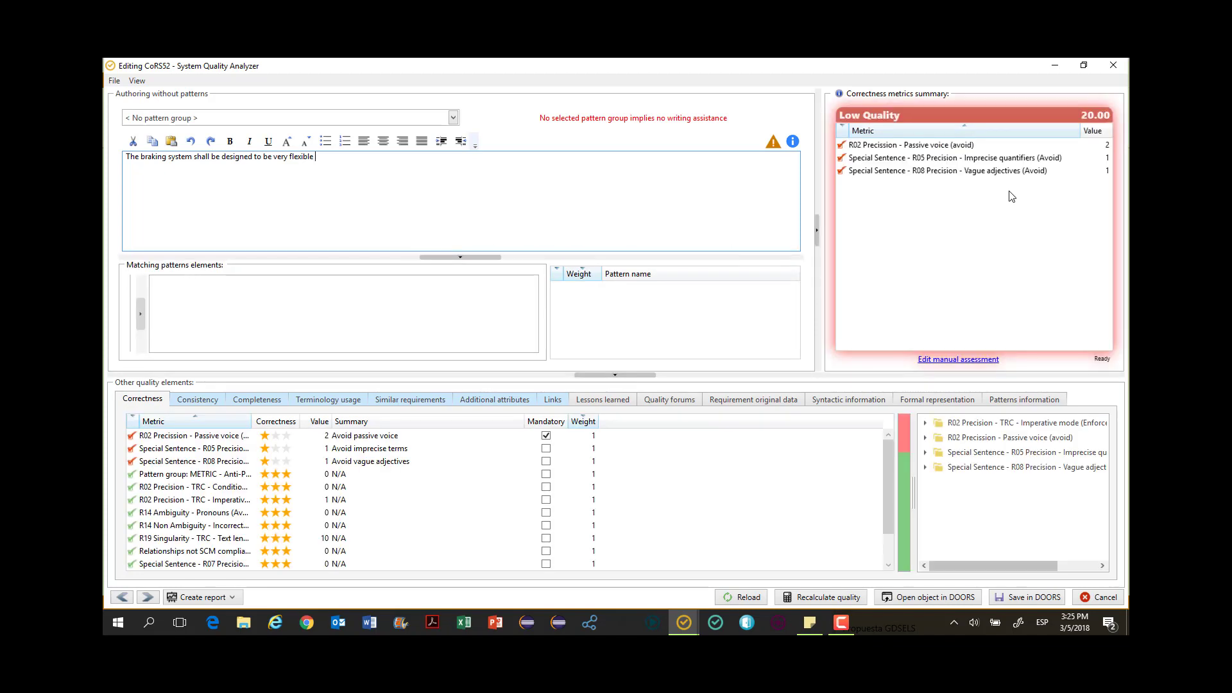
{"action": "left_click", "coordinate": [1014, 159]}
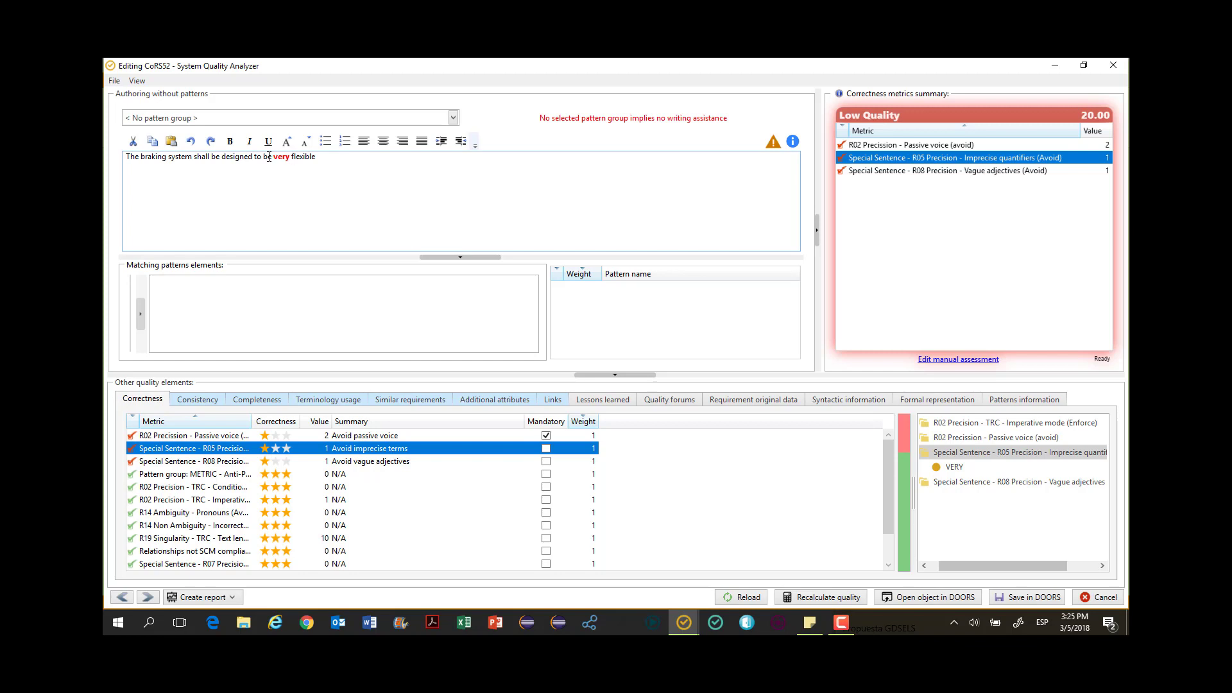
{"action": "left_click", "coordinate": [962, 172]}
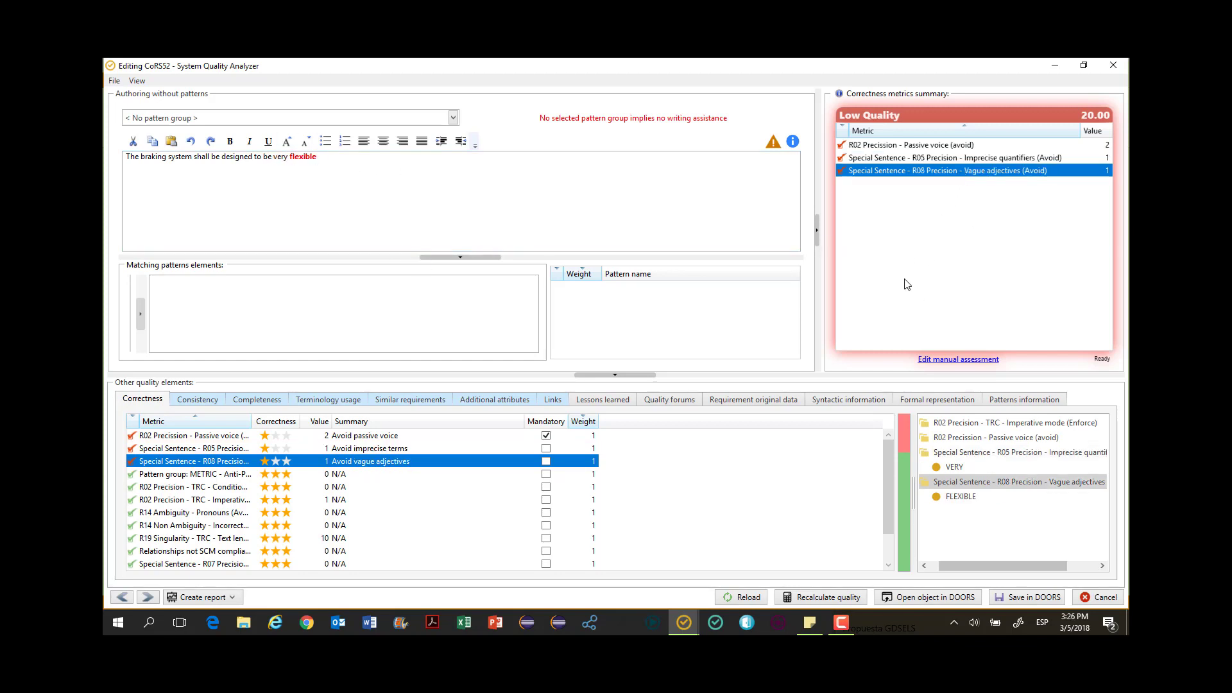
{"action": "left_click", "coordinate": [936, 146]}
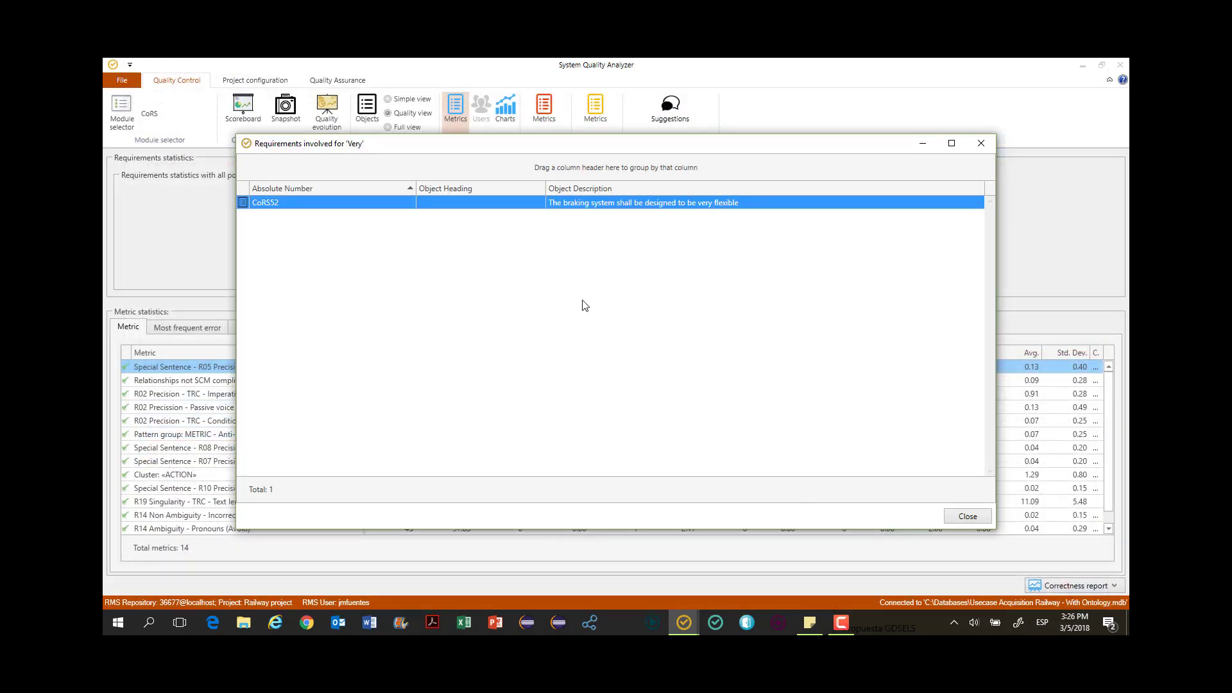
{"action": "left_click", "coordinate": [973, 517]}
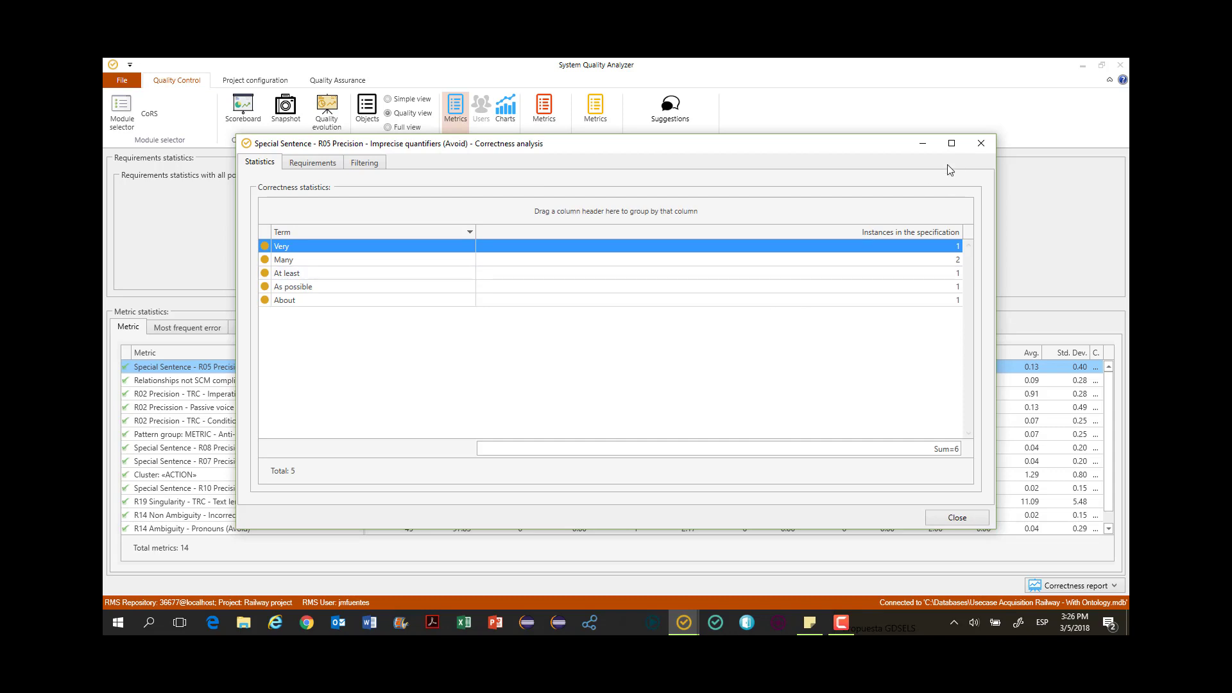
{"action": "left_click", "coordinate": [981, 144]}
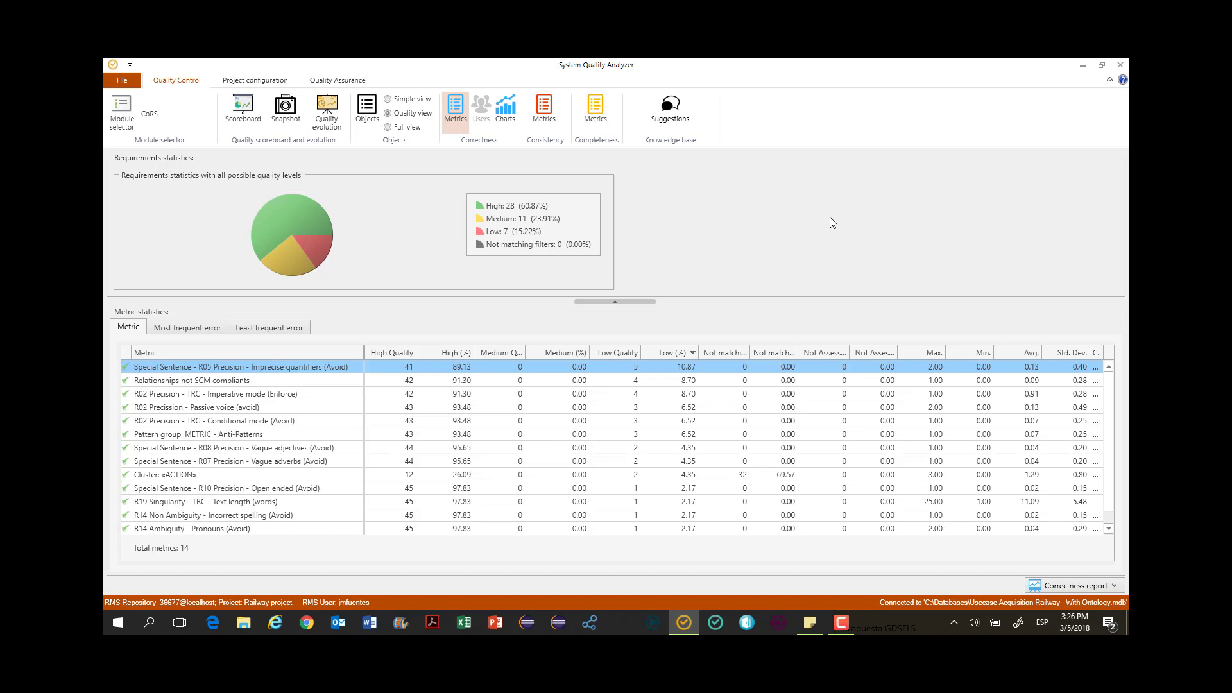
Switch to IBM Rational DOORS 9.4 and log in to the database with the account password
{"action": "left_click", "coordinate": [120, 623]}
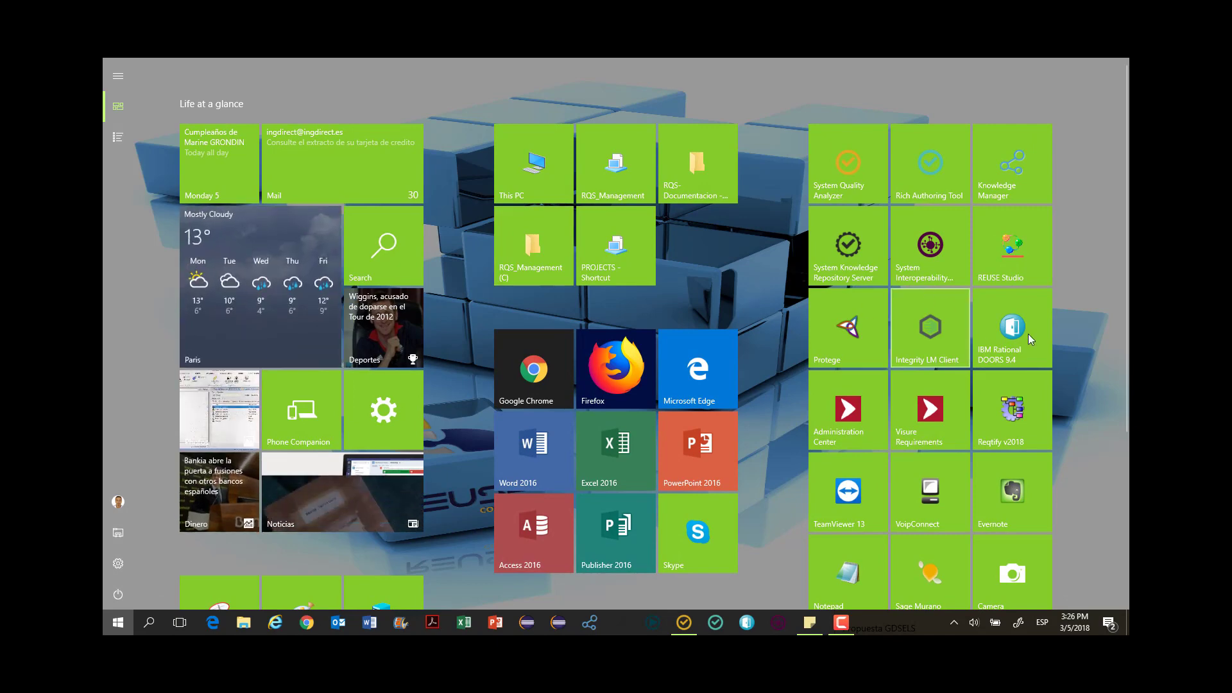
{"action": "left_click", "coordinate": [1018, 343]}
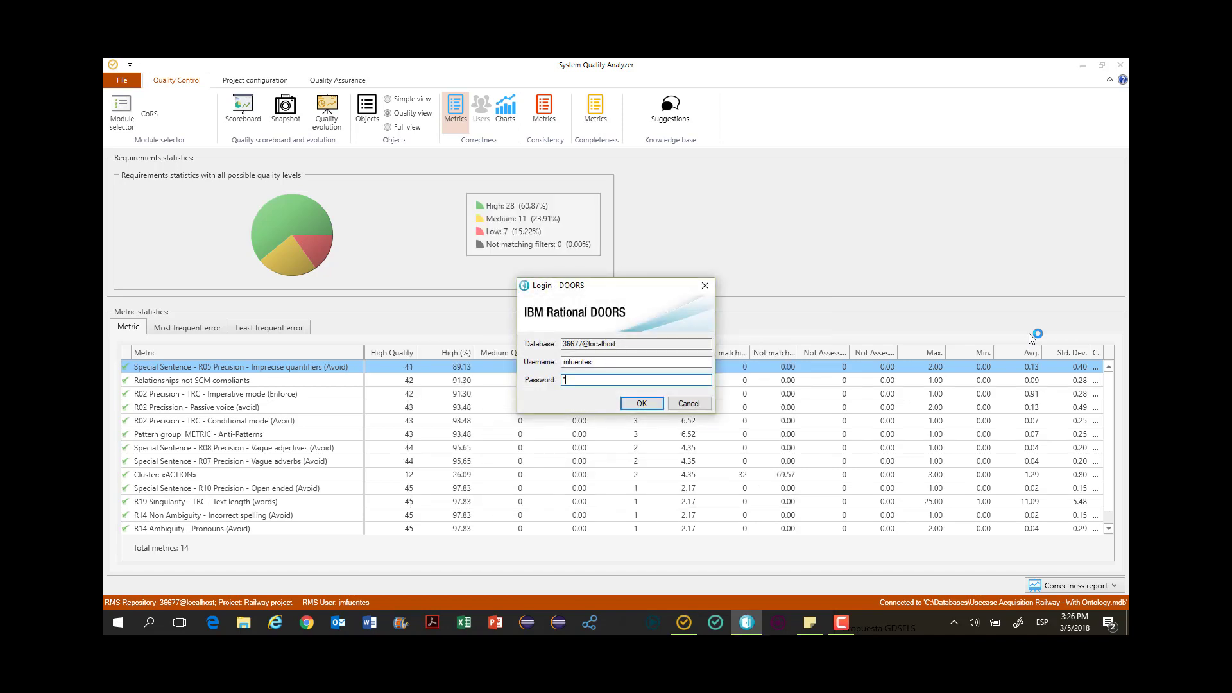
{"action": "type", "text": "******"}
{"action": "key", "text": "Return"}
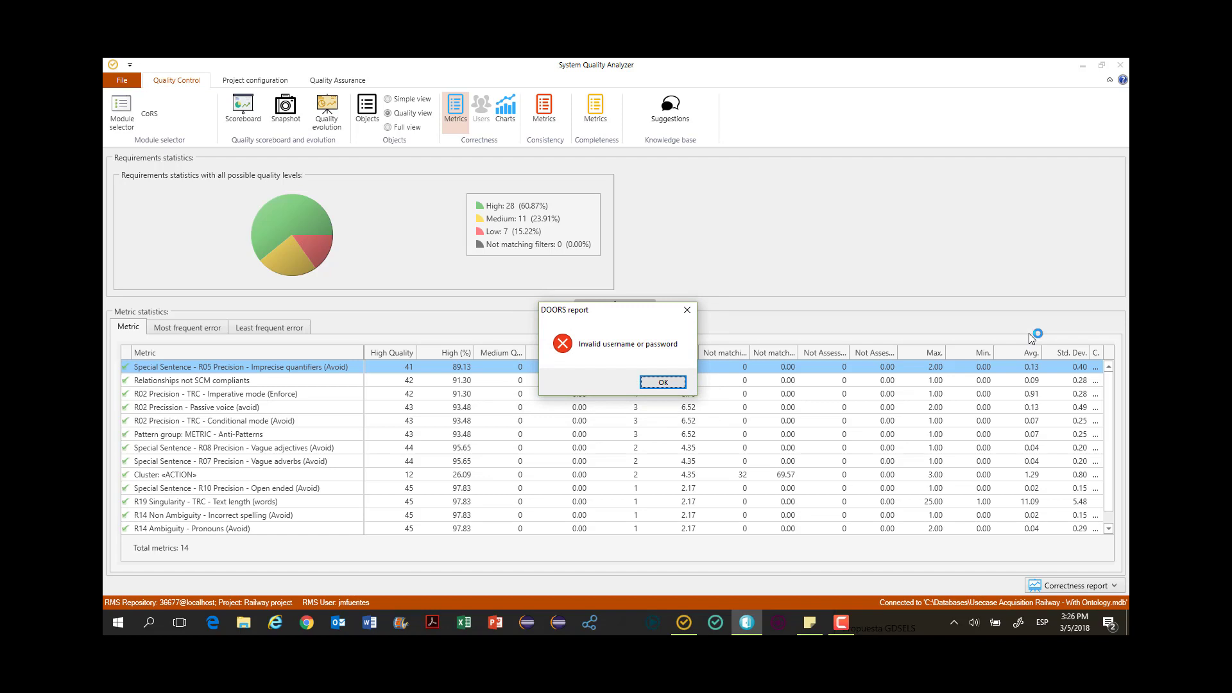
{"action": "key", "text": "Return"}
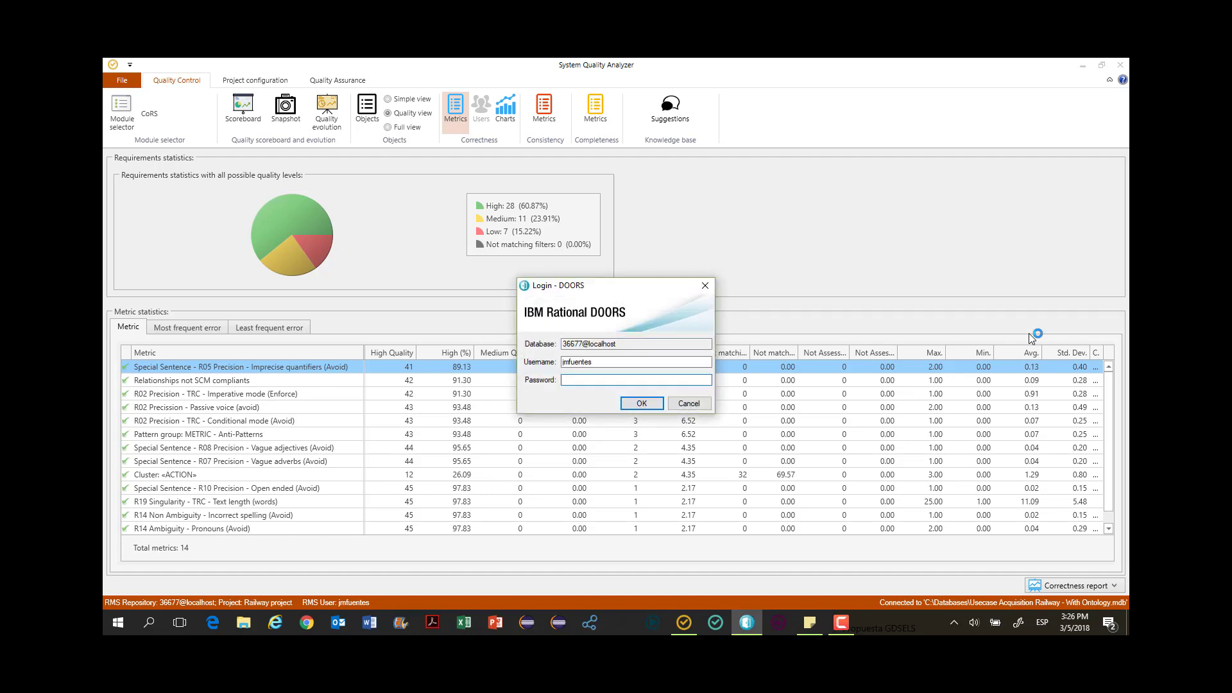
{"action": "type", "text": "******"}
{"action": "key", "text": "Return"}
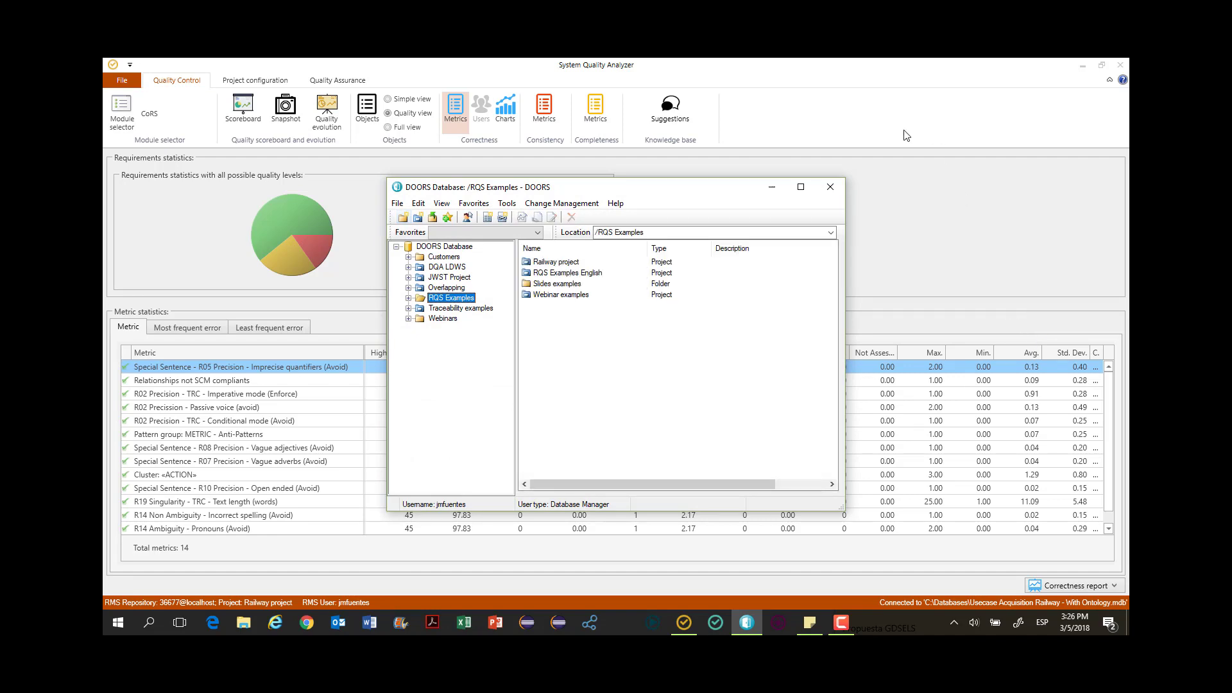
Open the CoRS module of the Railway project under RQS Examples and maximize its window
{"action": "left_click", "coordinate": [408, 298]}
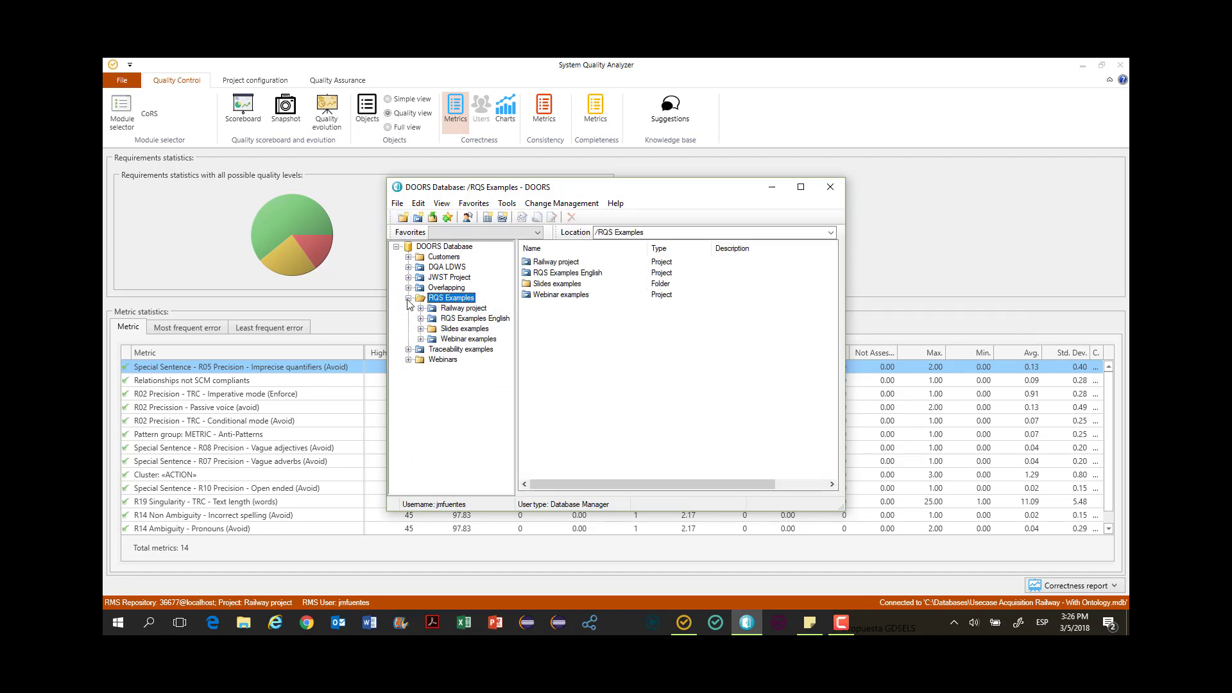
{"action": "left_click", "coordinate": [442, 309]}
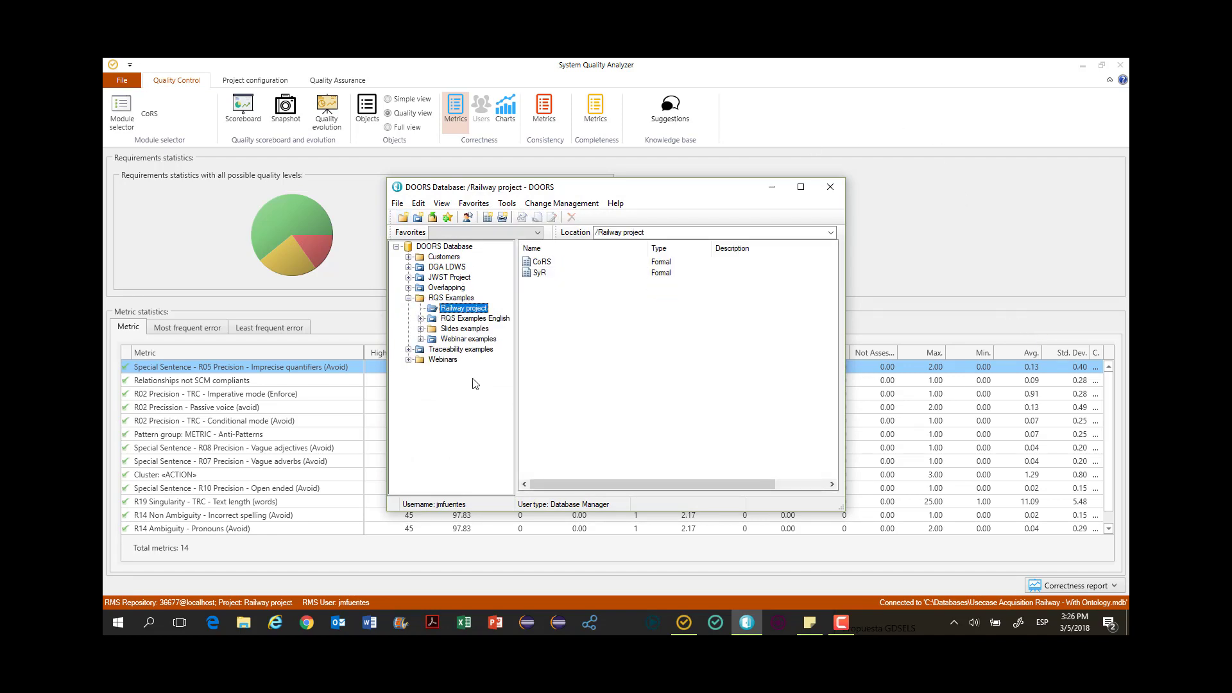
{"action": "double_click", "coordinate": [544, 263]}
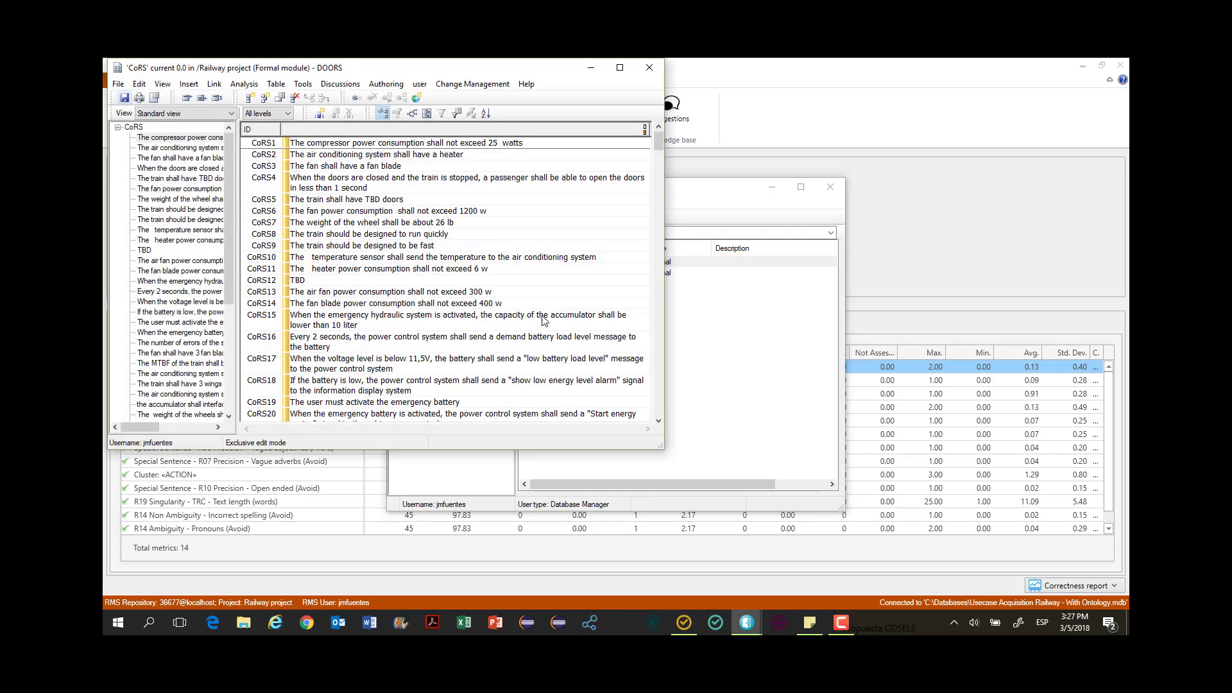
{"action": "double_click", "coordinate": [397, 68]}
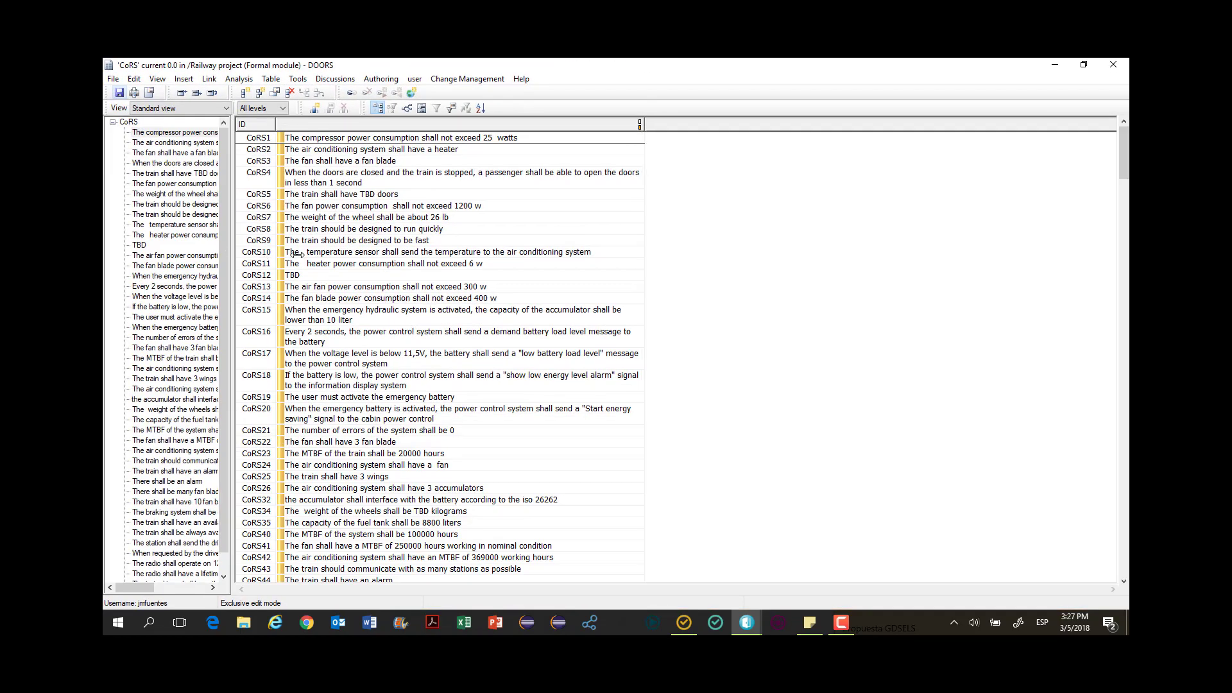
Widen the module explorer, switch the CoRS module to RQS_Quality_View, and widen the Quality Date column to fit each date on one line
{"action": "left_click_drag", "start_coordinate": [297, 254], "coordinate": [297, 257]}
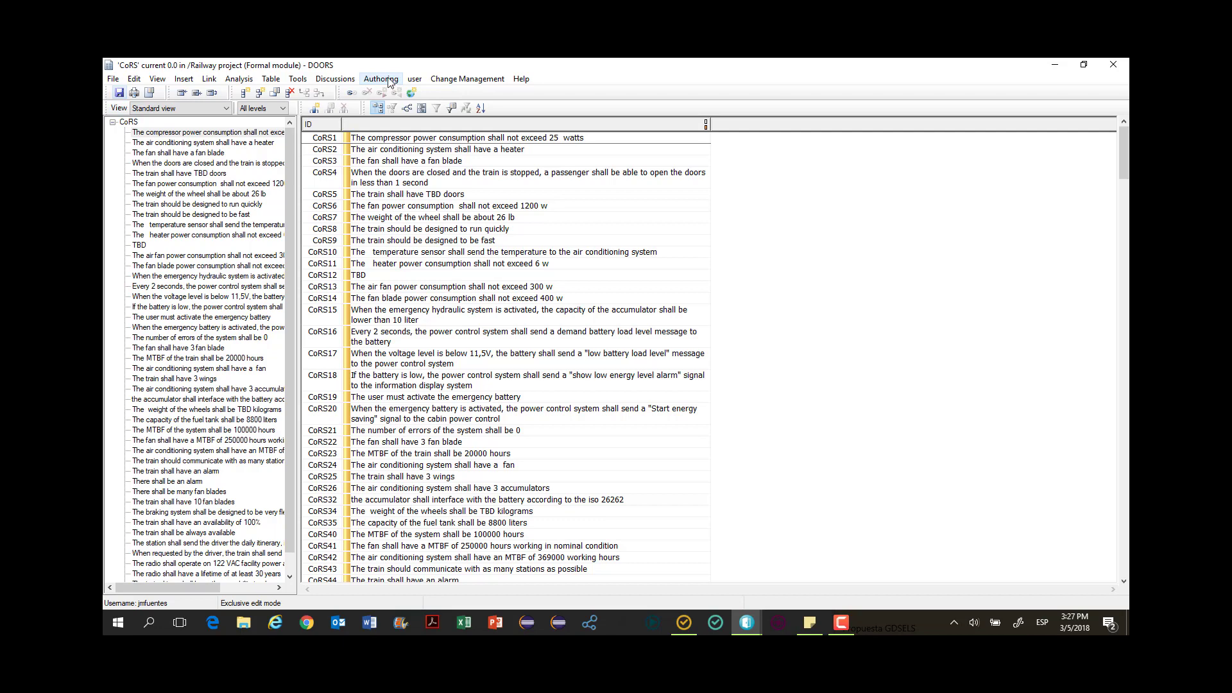
{"action": "right_click", "coordinate": [421, 264]}
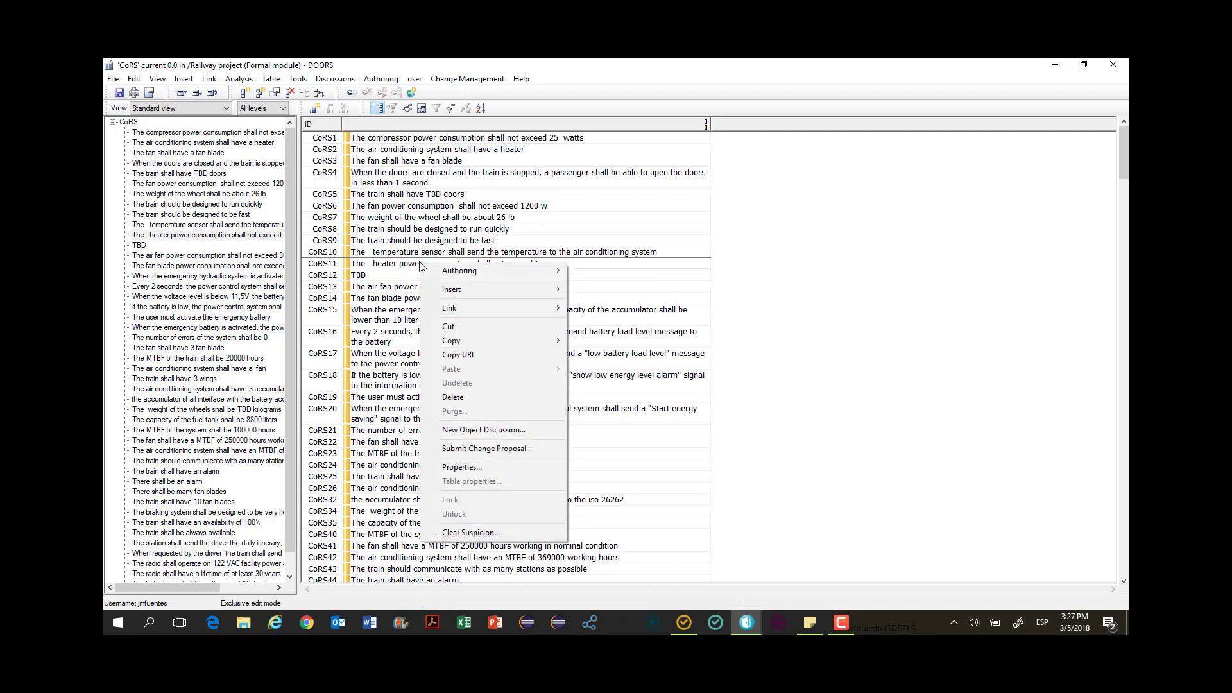
{"action": "mouse_move", "coordinate": [494, 276]}
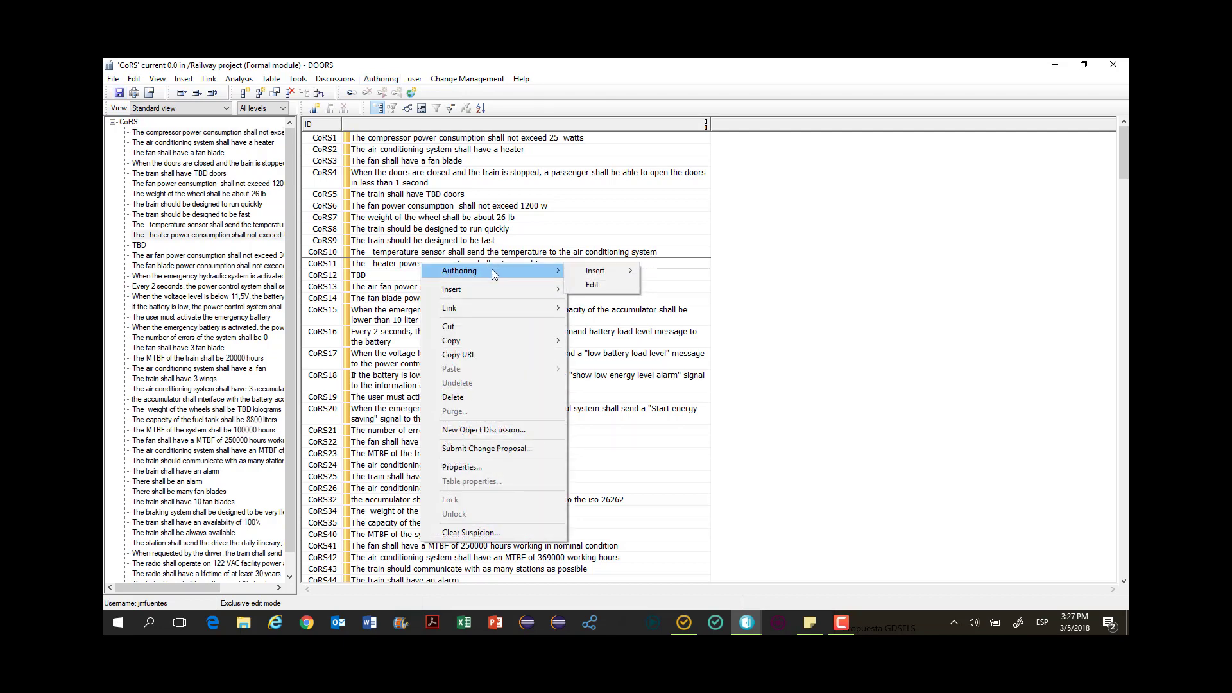
{"action": "left_click", "coordinate": [227, 109]}
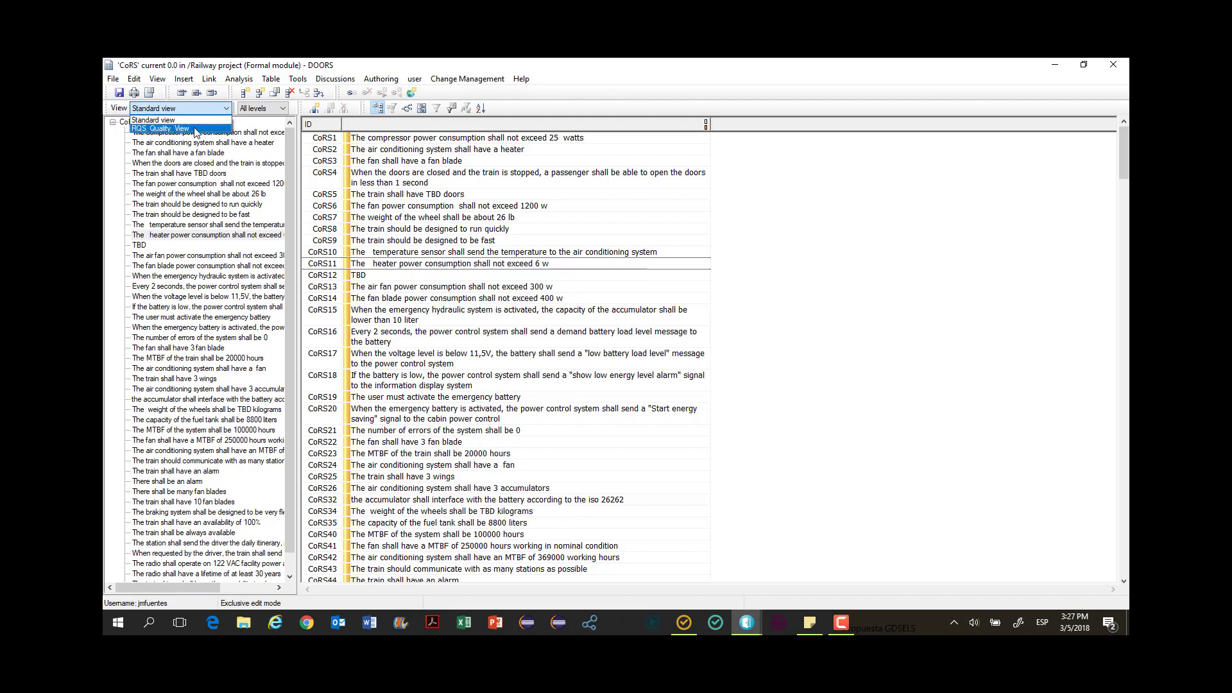
{"action": "left_click", "coordinate": [160, 129]}
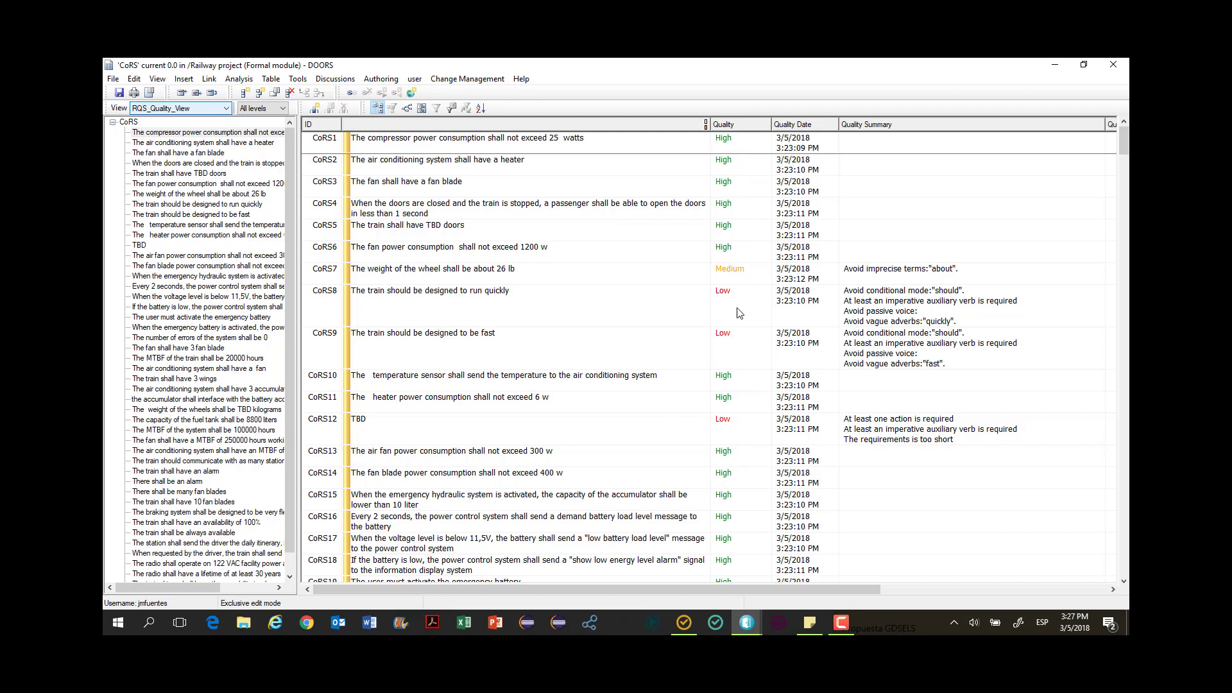
{"action": "left_click_drag", "start_coordinate": [837, 123], "coordinate": [864, 122]}
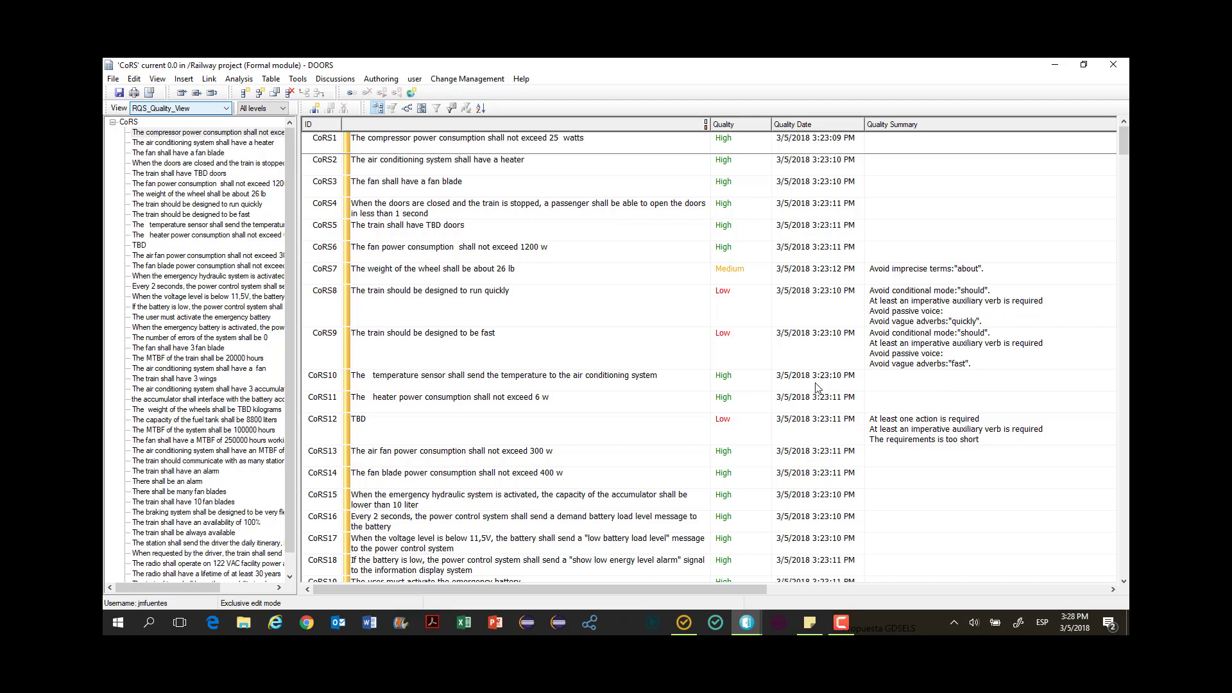
Insert a new requirement after CoRS41 reading "The train should weight about 400000 kilograms"
{"action": "scroll", "coordinate": [644, 380], "scroll_direction": "down", "scroll_amount": 3}
{"action": "scroll", "coordinate": [639, 385], "scroll_direction": "down", "scroll_amount": 5}
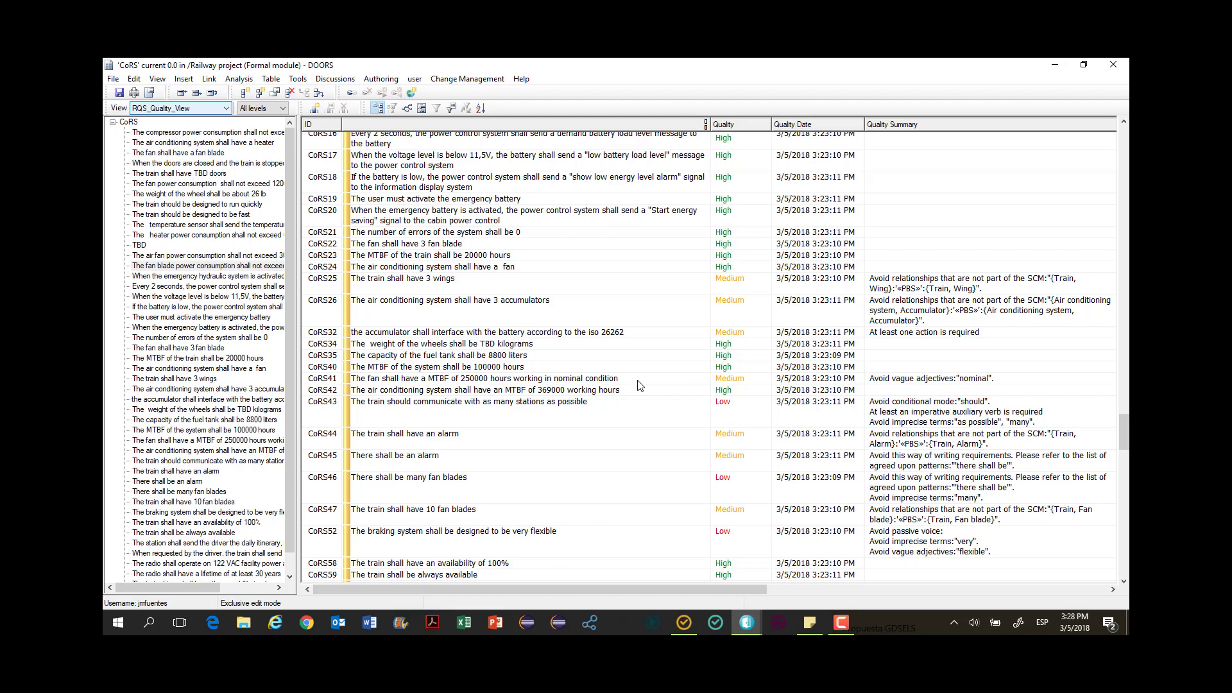
{"action": "left_click", "coordinate": [638, 381]}
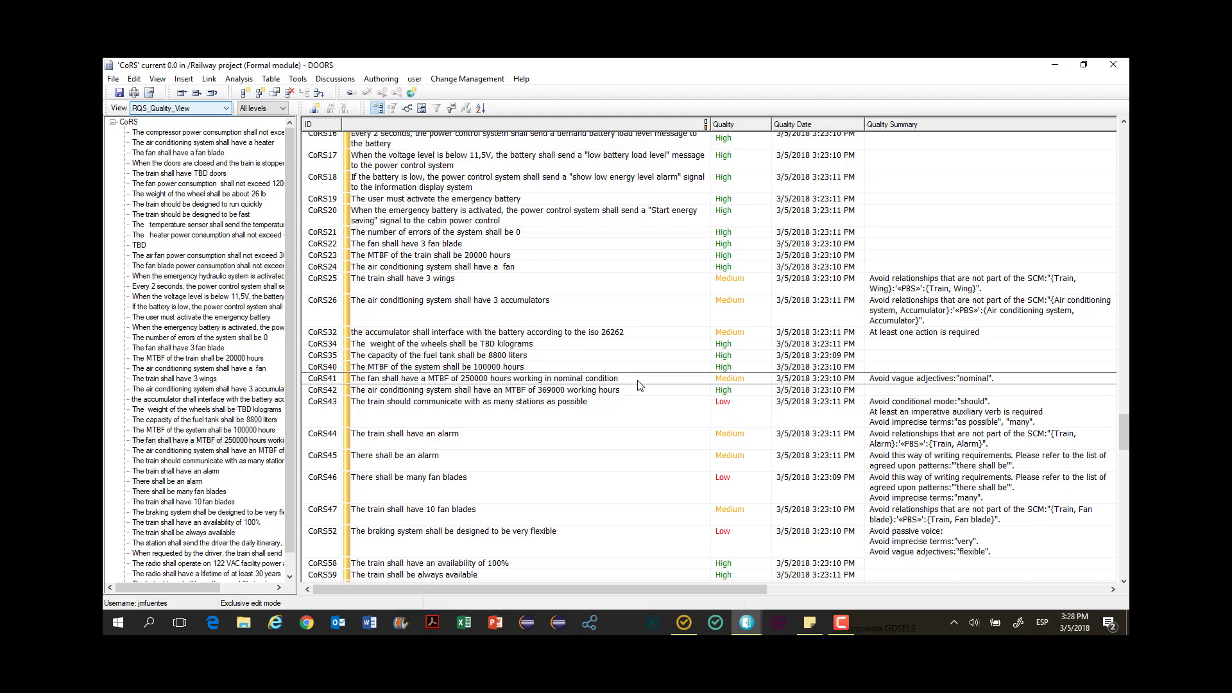
{"action": "key", "text": "ctrl+n"}
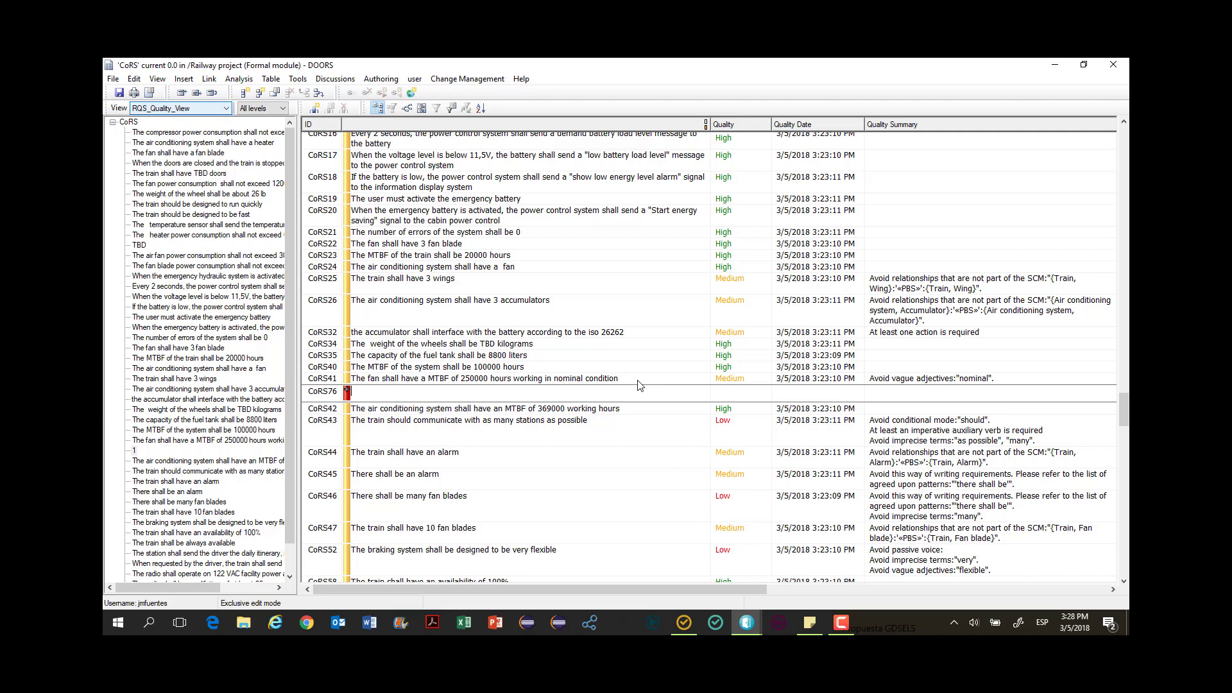
{"action": "type", "text": "The train should weight about 400000 kilogr"}
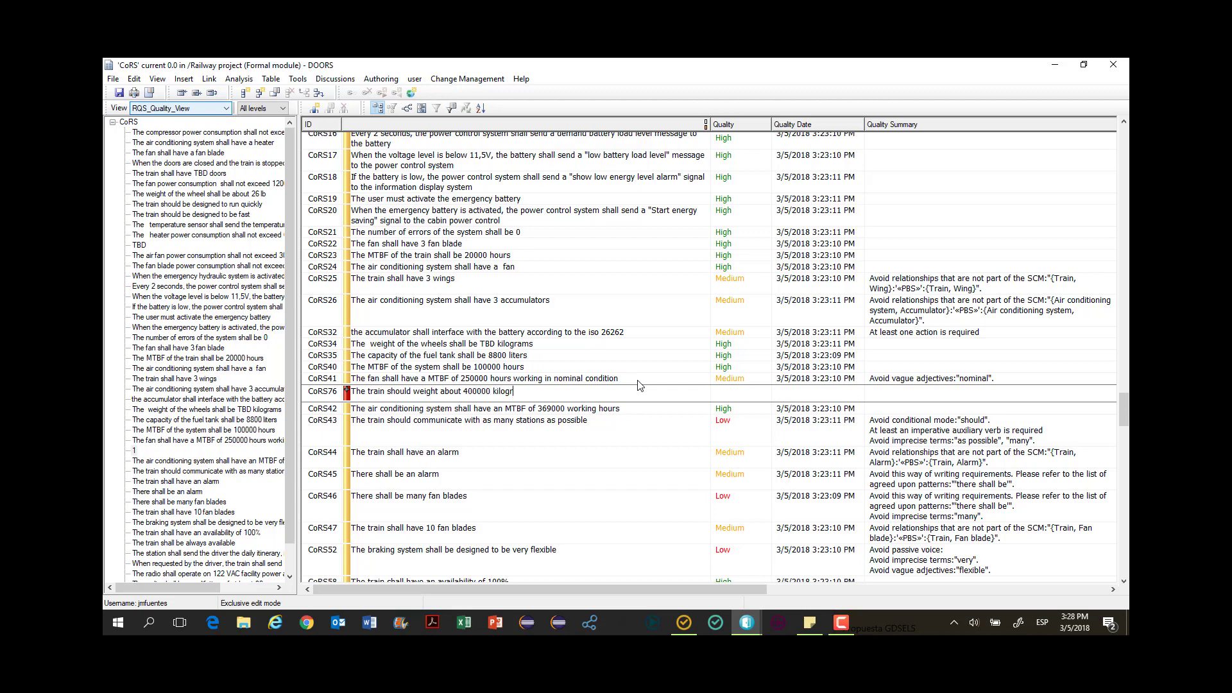
{"action": "type", "text": "ams"}
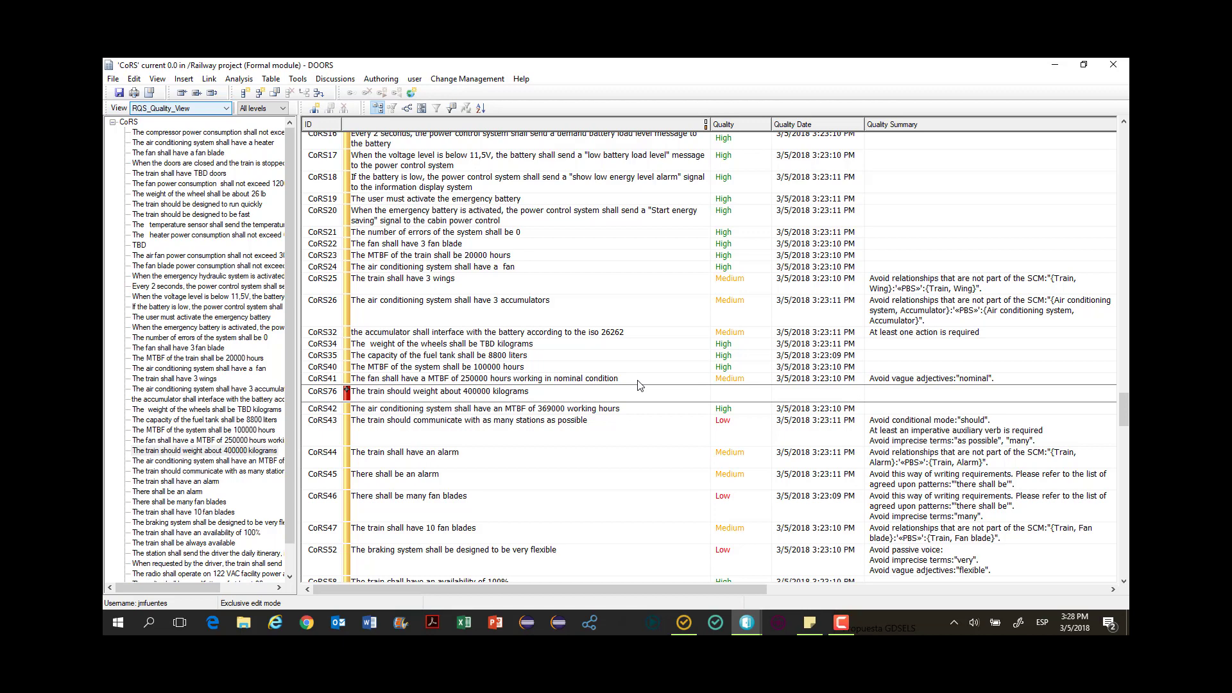
{"action": "key", "text": "Down"}
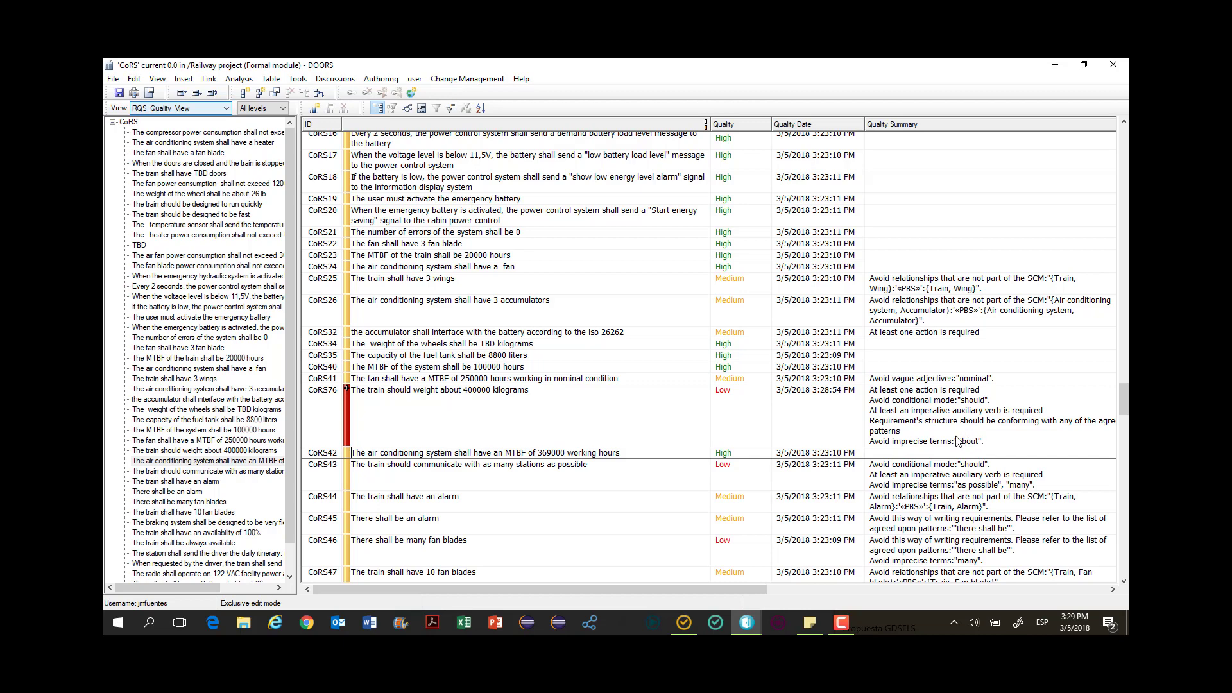
Open the new train weight requirement for editing in the Rich Authoring Tool and highlight the wording flagged by the R02 Conditional mode metric
{"action": "left_click", "coordinate": [521, 425]}
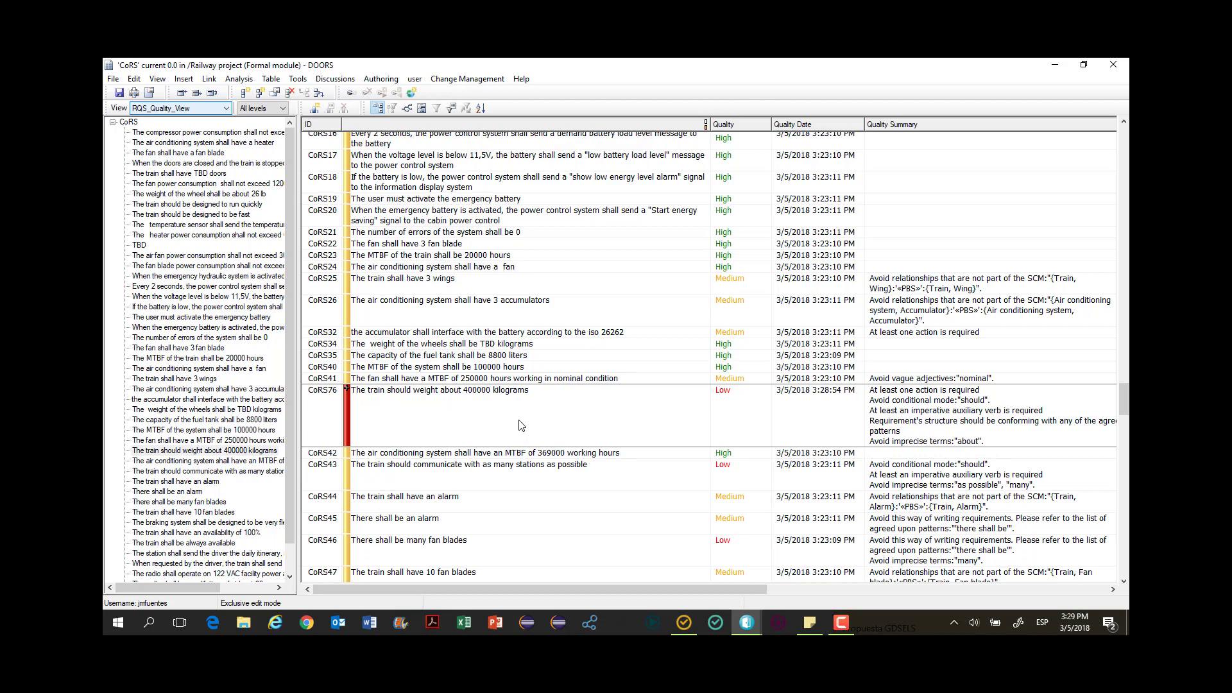
{"action": "right_click", "coordinate": [521, 426]}
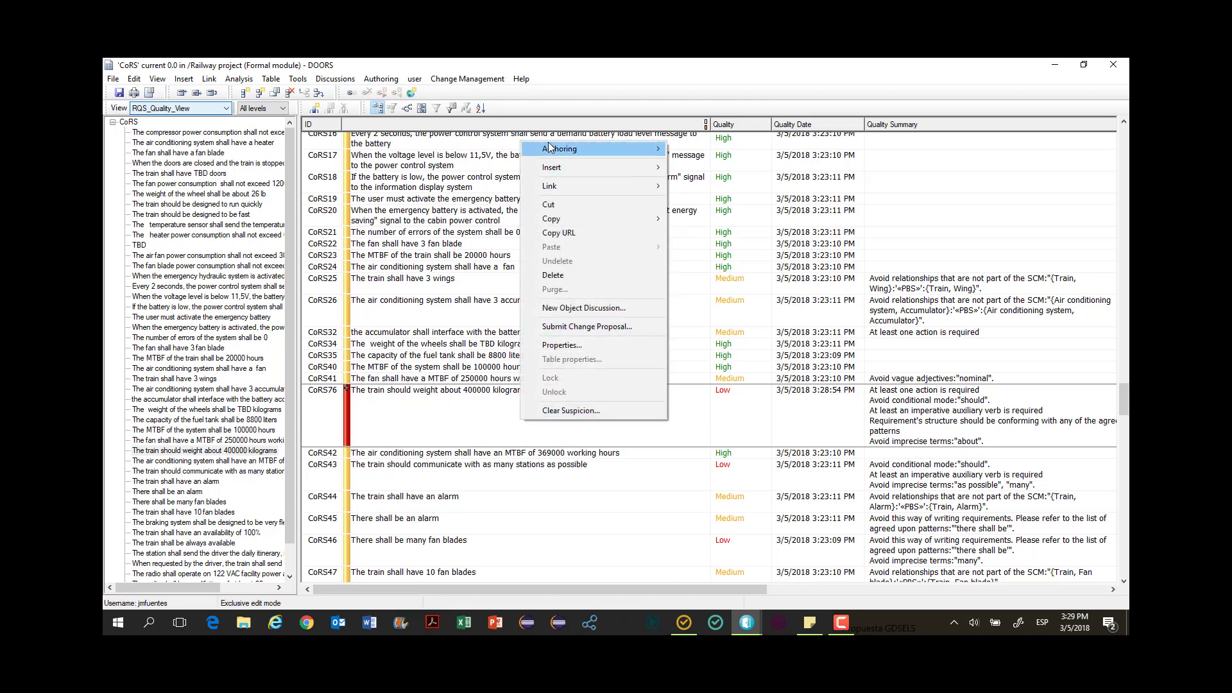
{"action": "mouse_move", "coordinate": [555, 149]}
{"action": "left_click", "coordinate": [688, 163]}
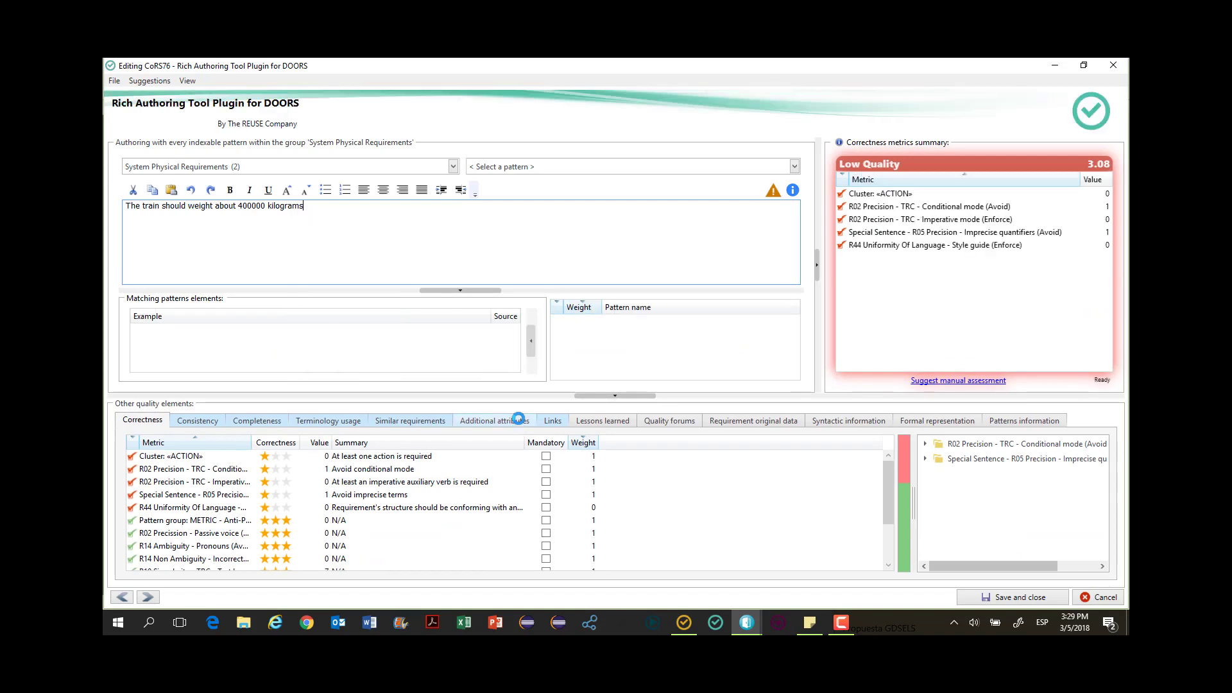
{"action": "left_click", "coordinate": [892, 206]}
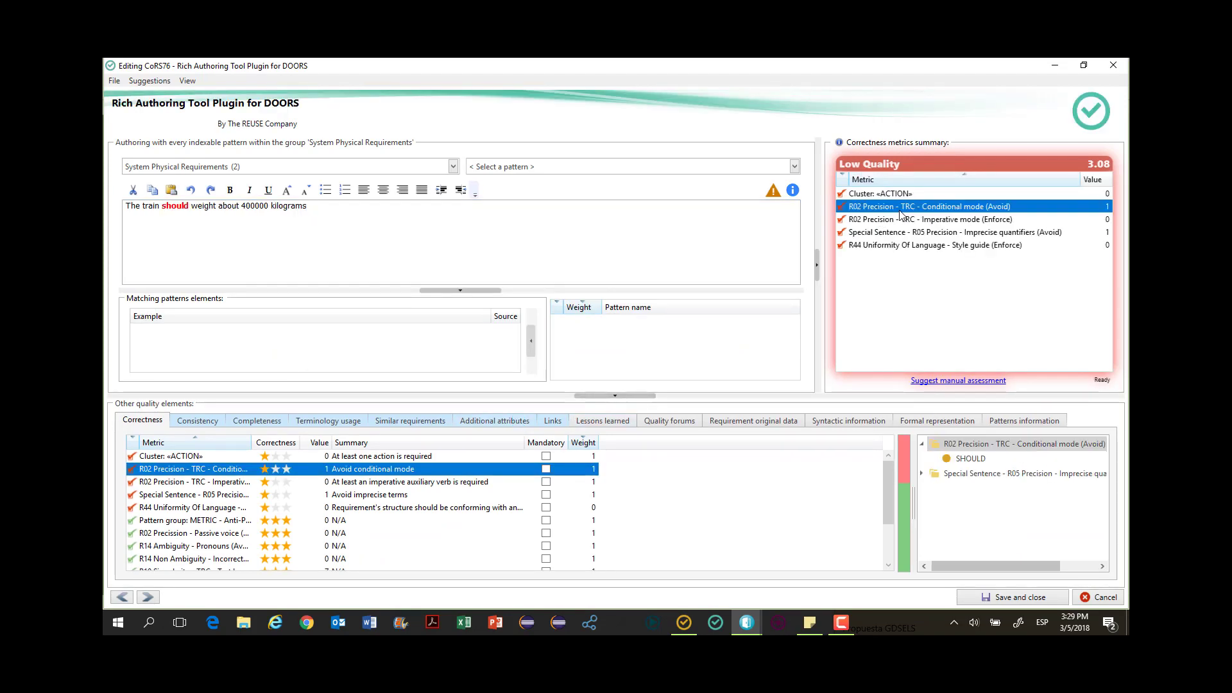
Reword the requirement to "The train shall weight 400000 kilograms", replacing "should" with "shall" and removing "about", and save it
{"action": "double_click", "coordinate": [175, 206]}
{"action": "type", "text": "sh"}
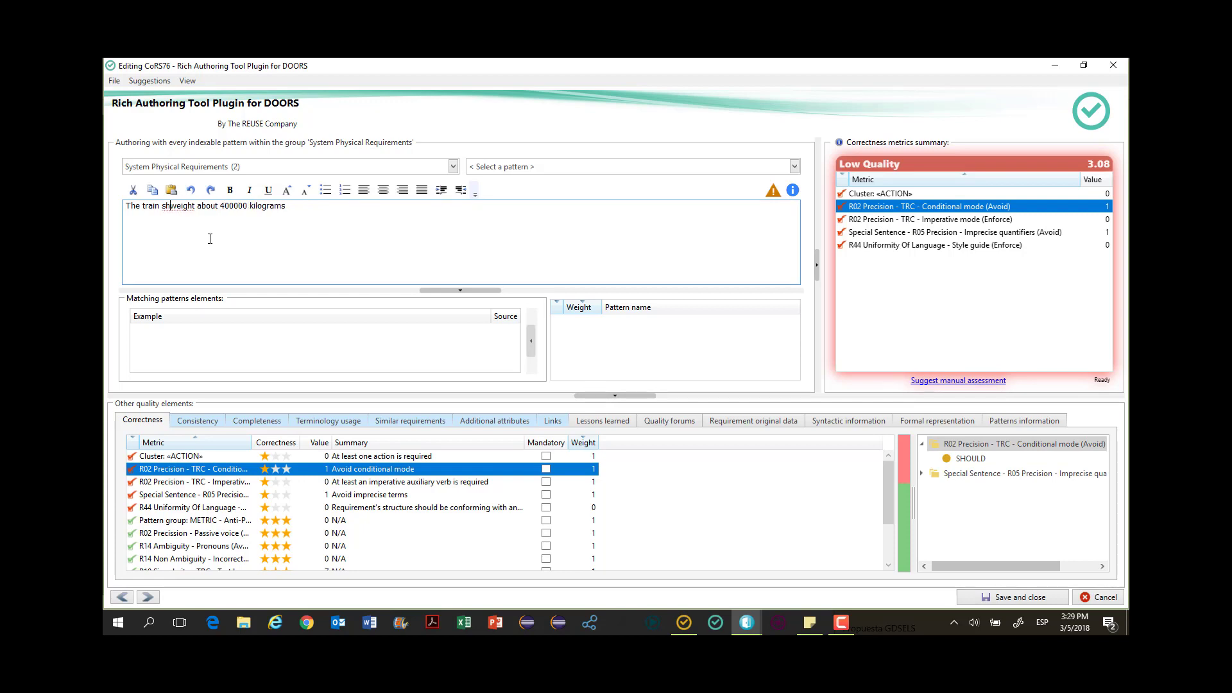
{"action": "type", "text": "all"}
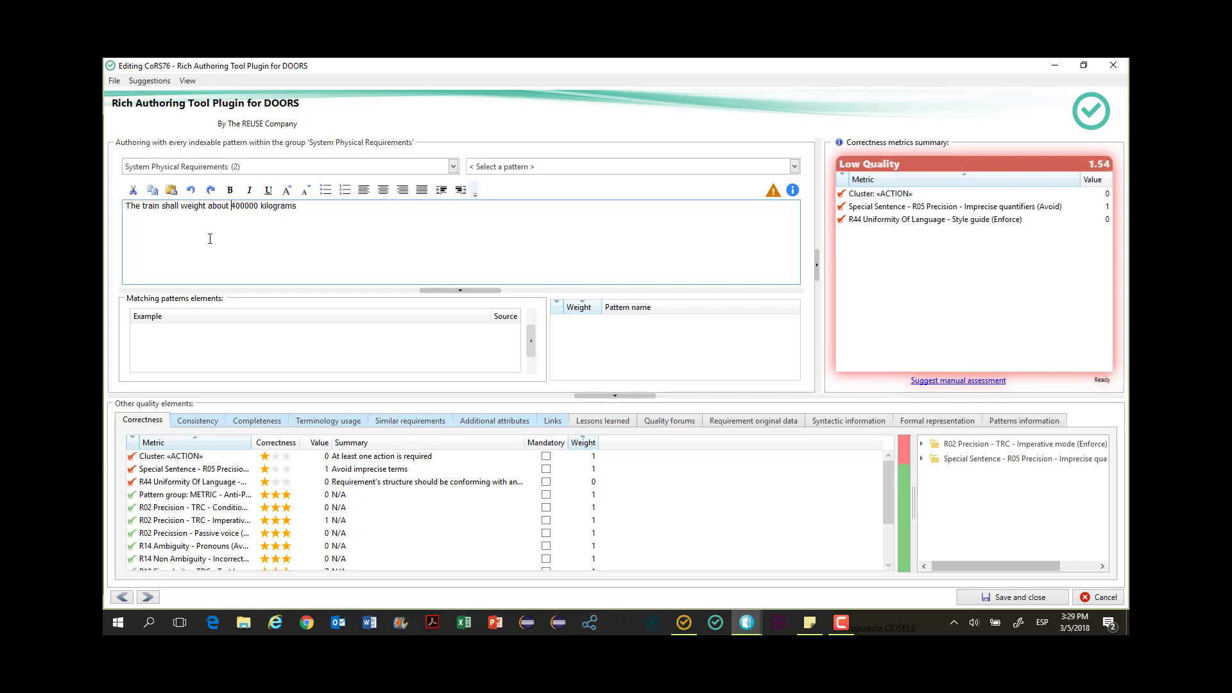
{"action": "key", "text": "ctrl+shift+Left"}
{"action": "key", "text": "BackSpace"}
{"action": "left_click", "coordinate": [413, 207]}
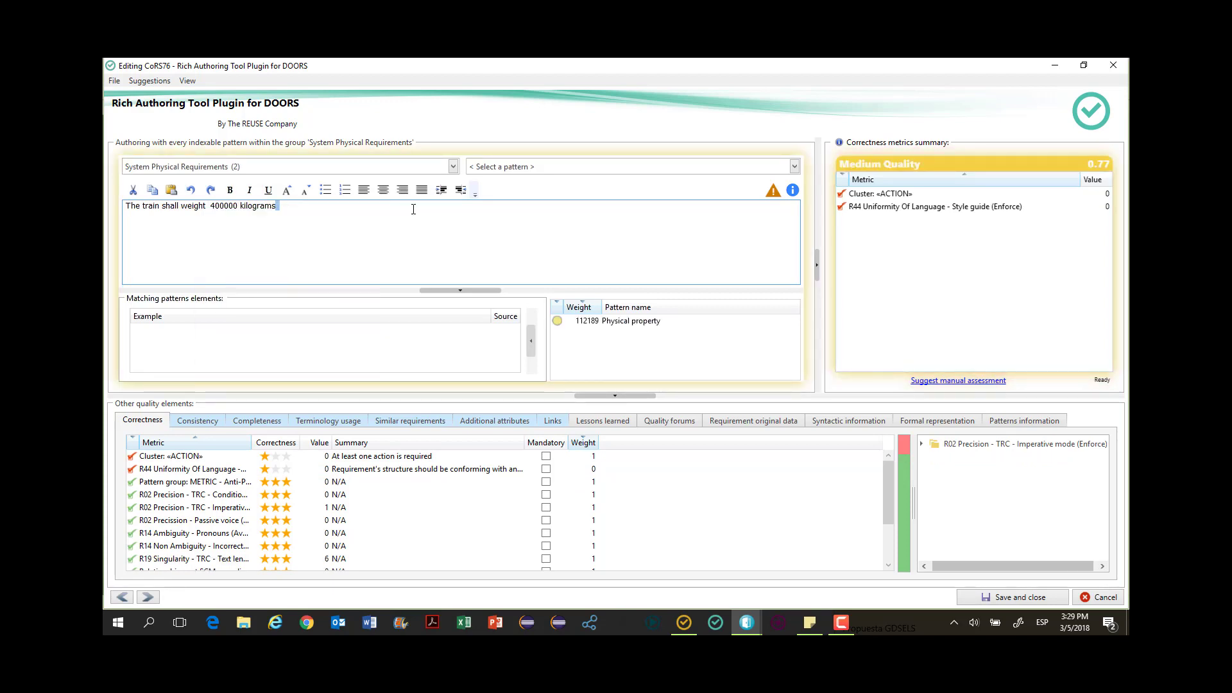
{"action": "left_click", "coordinate": [414, 220]}
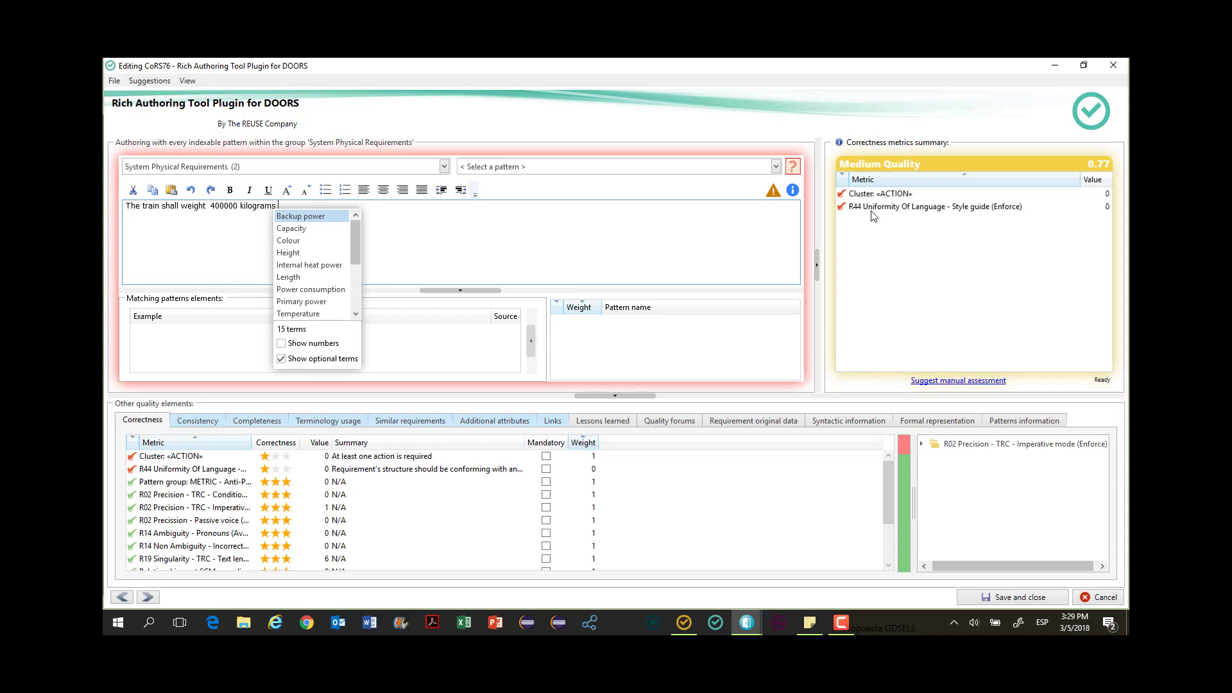
{"action": "left_click", "coordinate": [417, 221]}
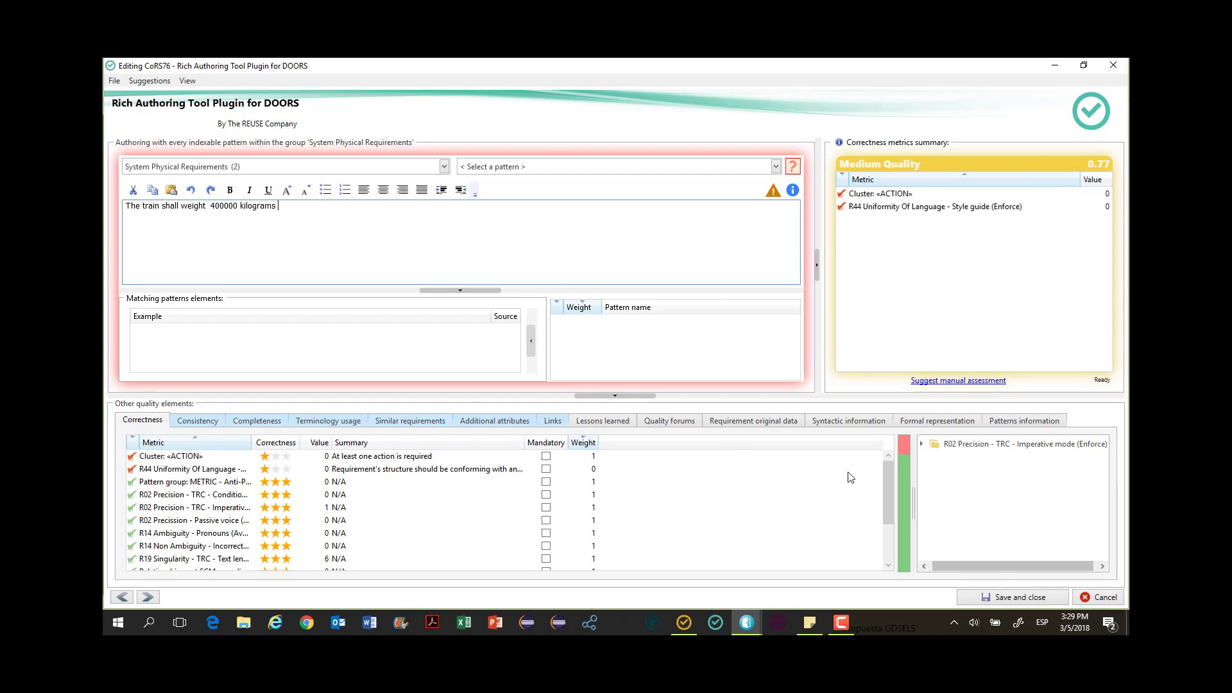
{"action": "left_click", "coordinate": [992, 596]}
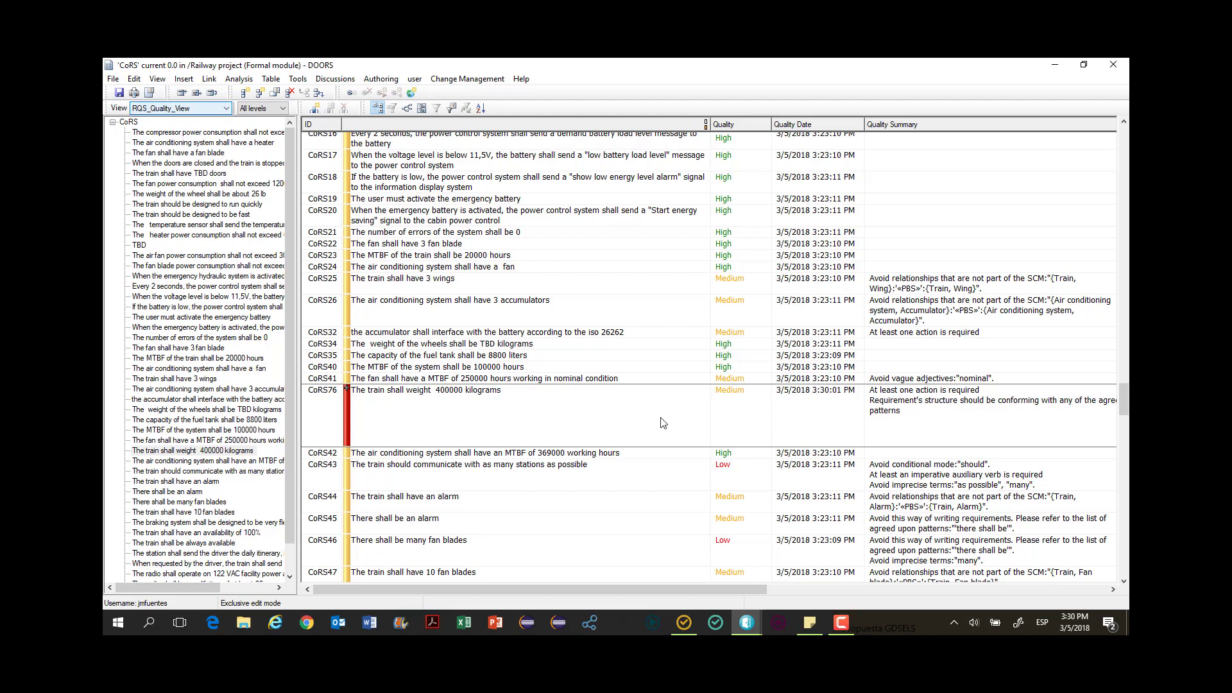
Insert another requirement below the train weight one reading "The train shall have 6 doors"
{"action": "key", "text": "ctrl+n"}
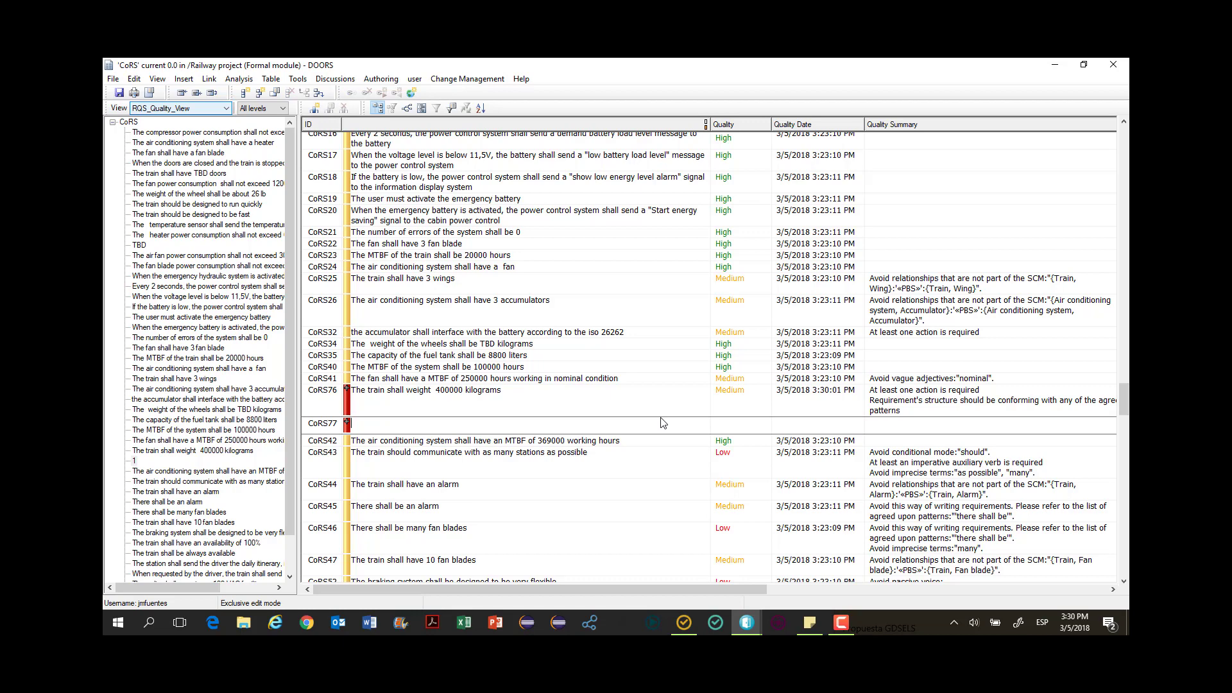
{"action": "type", "text": "The train shall have 6 doors"}
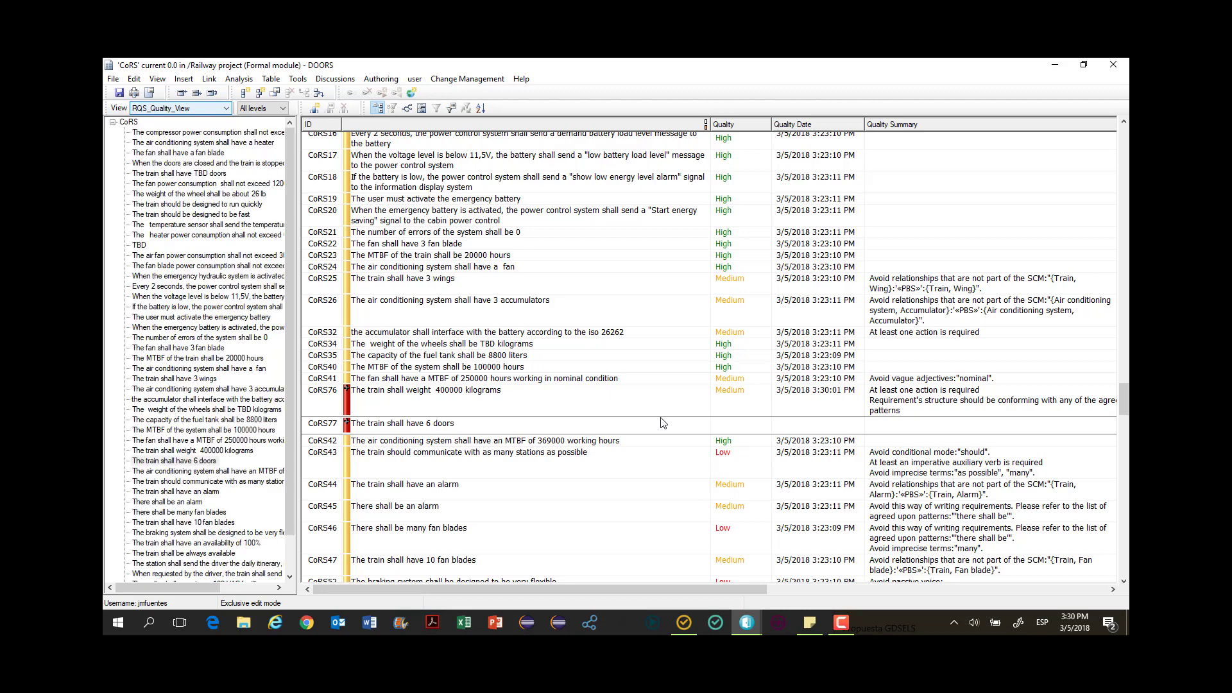
{"action": "left_click", "coordinate": [681, 432]}
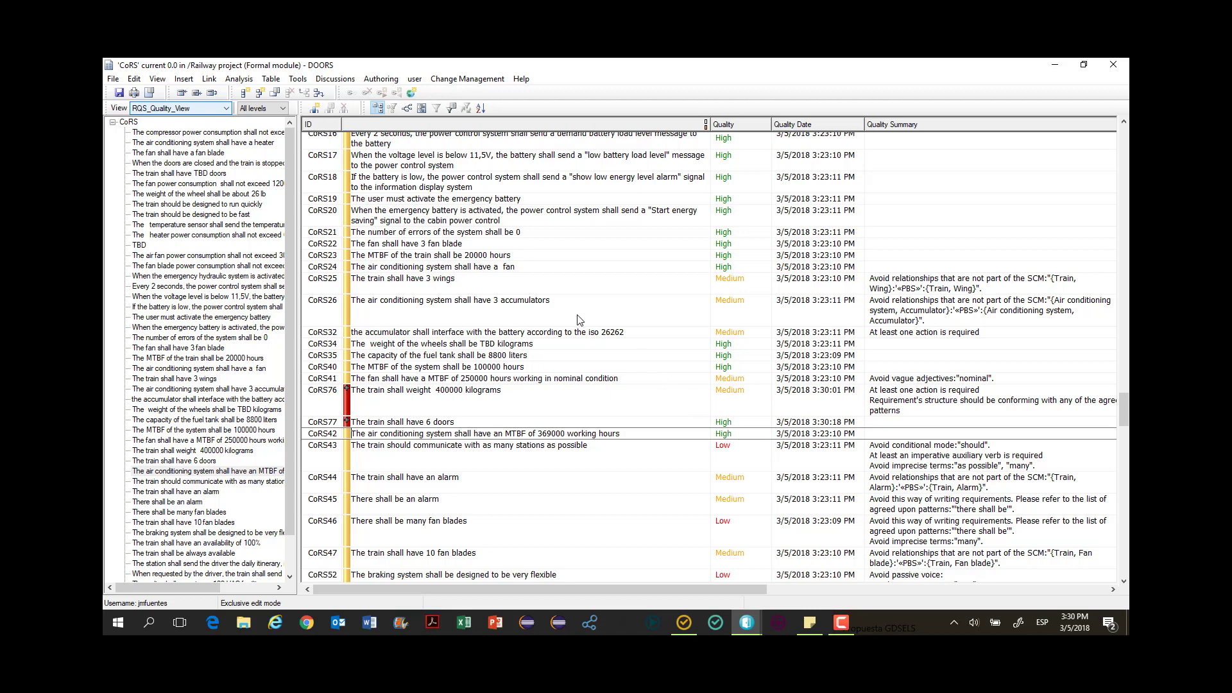
Start authoring a new requirement after CoRS22 with the Rich Authoring Tool
{"action": "left_click", "coordinate": [476, 248]}
{"action": "right_click", "coordinate": [476, 251]}
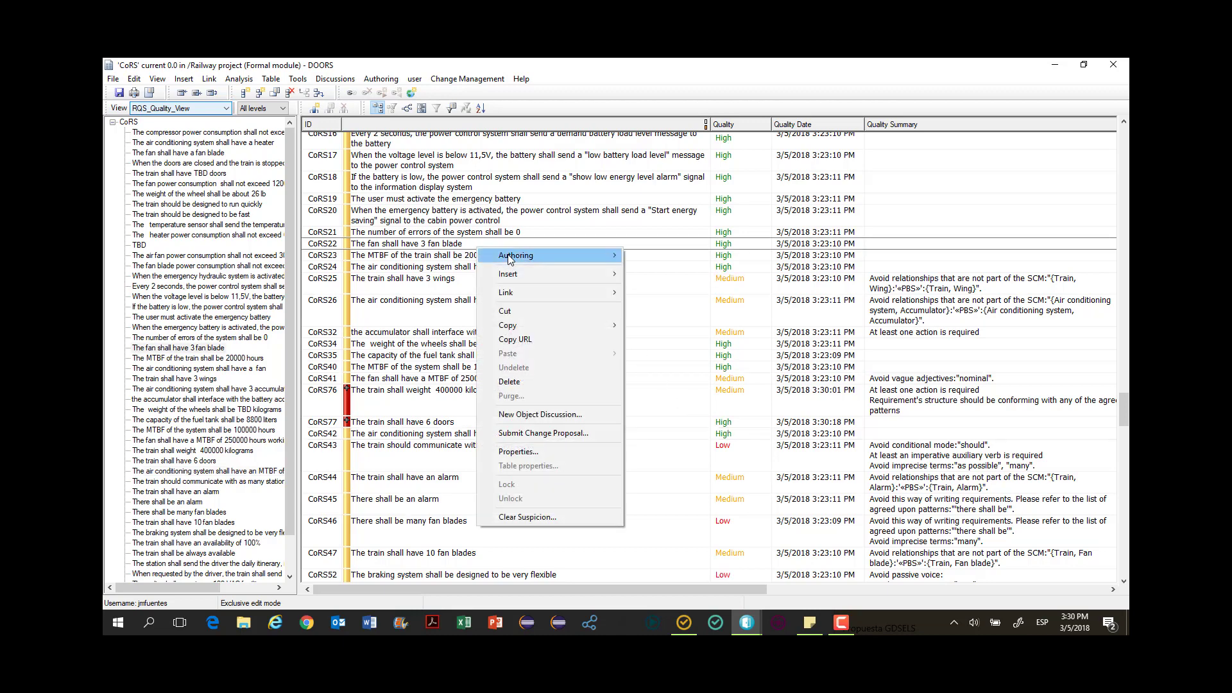
{"action": "mouse_move", "coordinate": [509, 258]}
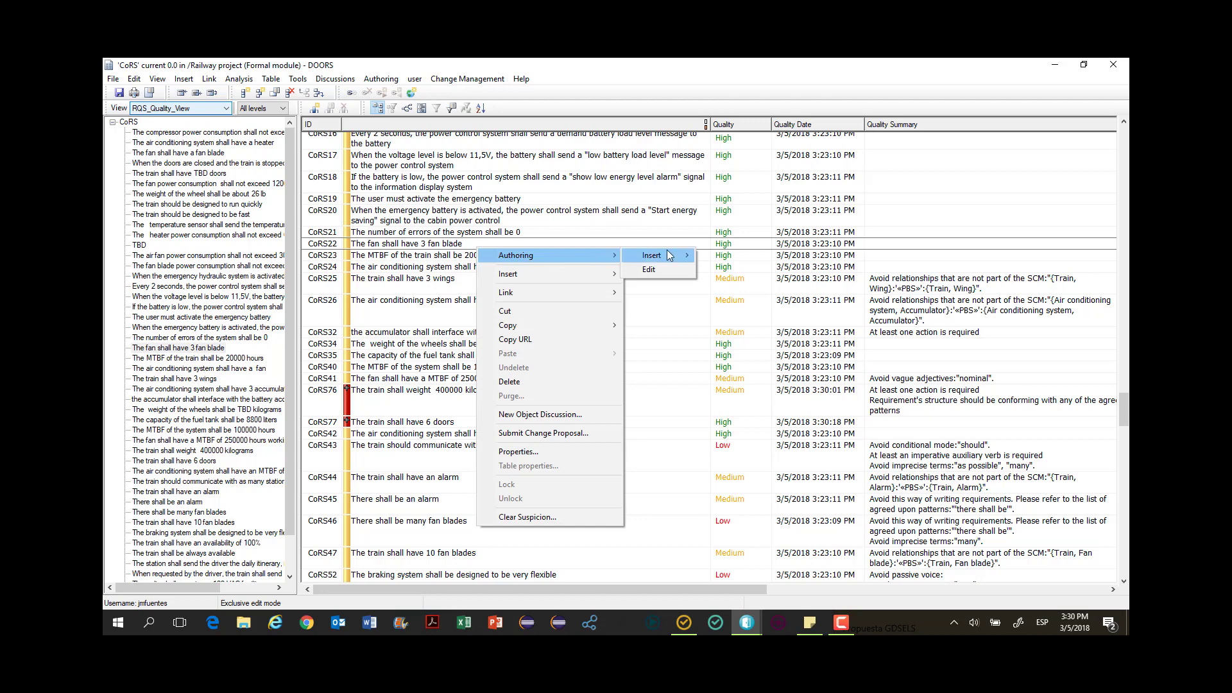
{"action": "mouse_move", "coordinate": [668, 255]}
{"action": "left_click", "coordinate": [727, 256]}
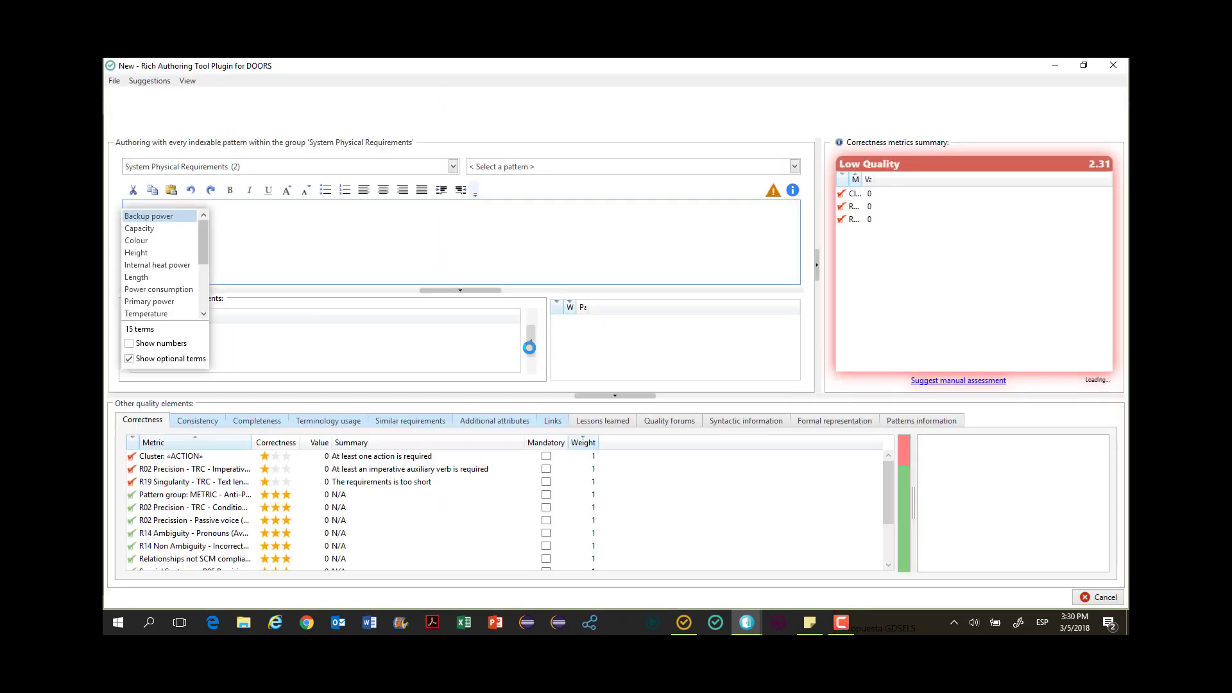
Turn off the writing assistance and quality tabs in the authoring window, and reposition the window over the middle of the module
{"action": "left_click", "coordinate": [187, 80]}
{"action": "left_click", "coordinate": [208, 97]}
{"action": "left_click", "coordinate": [187, 81]}
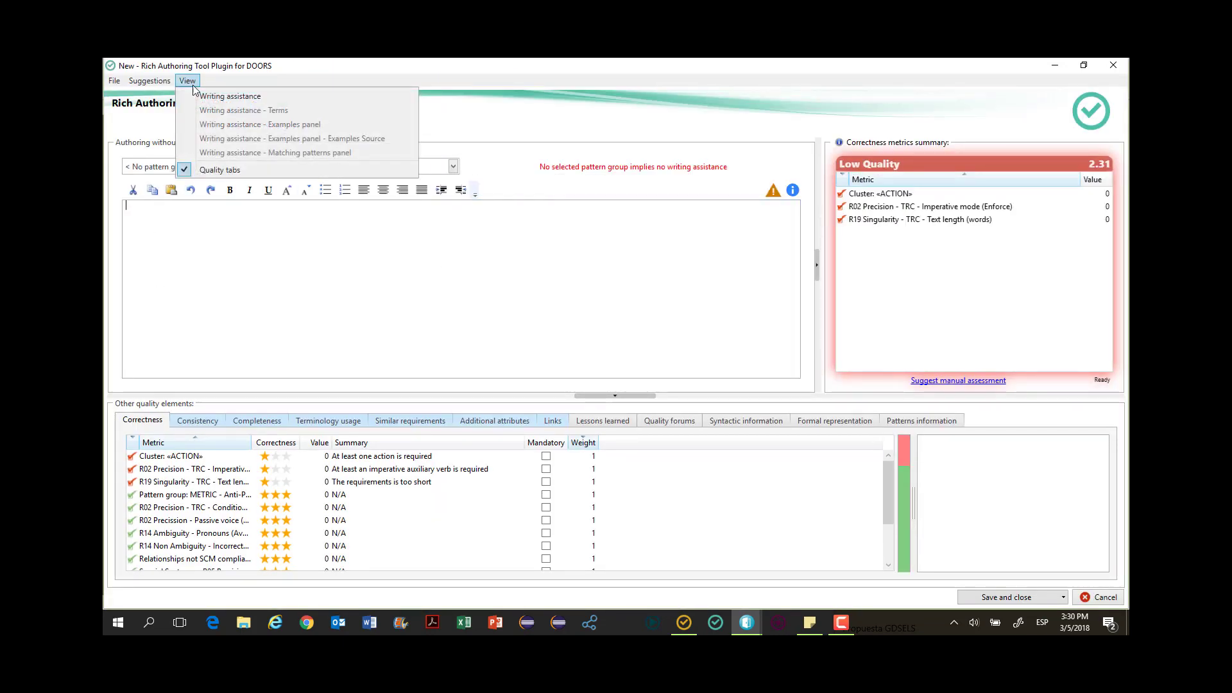
{"action": "left_click", "coordinate": [221, 169]}
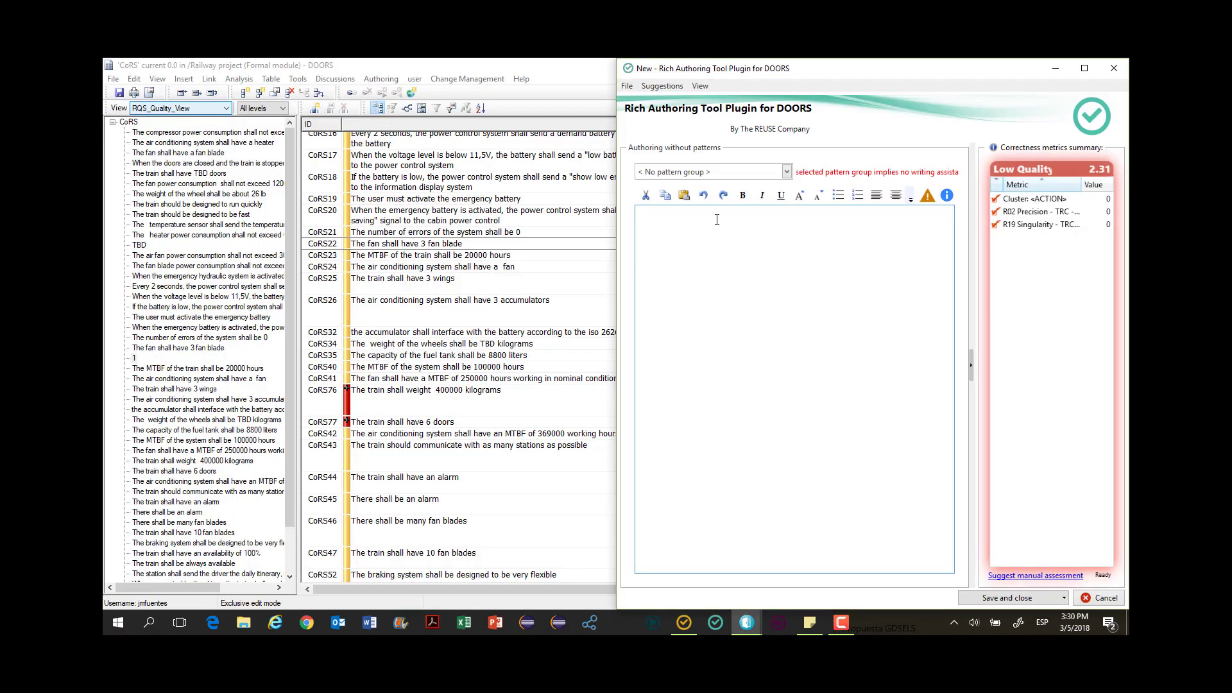
{"action": "left_click_drag", "start_coordinate": [762, 68], "coordinate": [497, 90]}
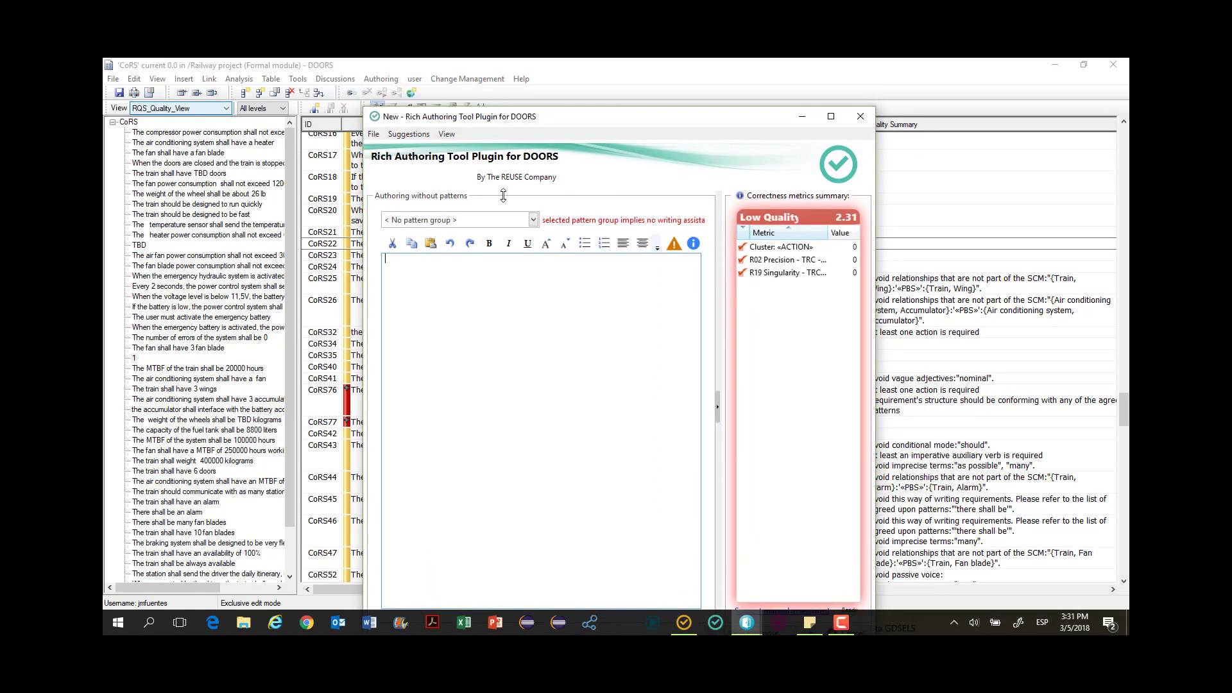
{"action": "left_click_drag", "start_coordinate": [503, 195], "coordinate": [497, 232]}
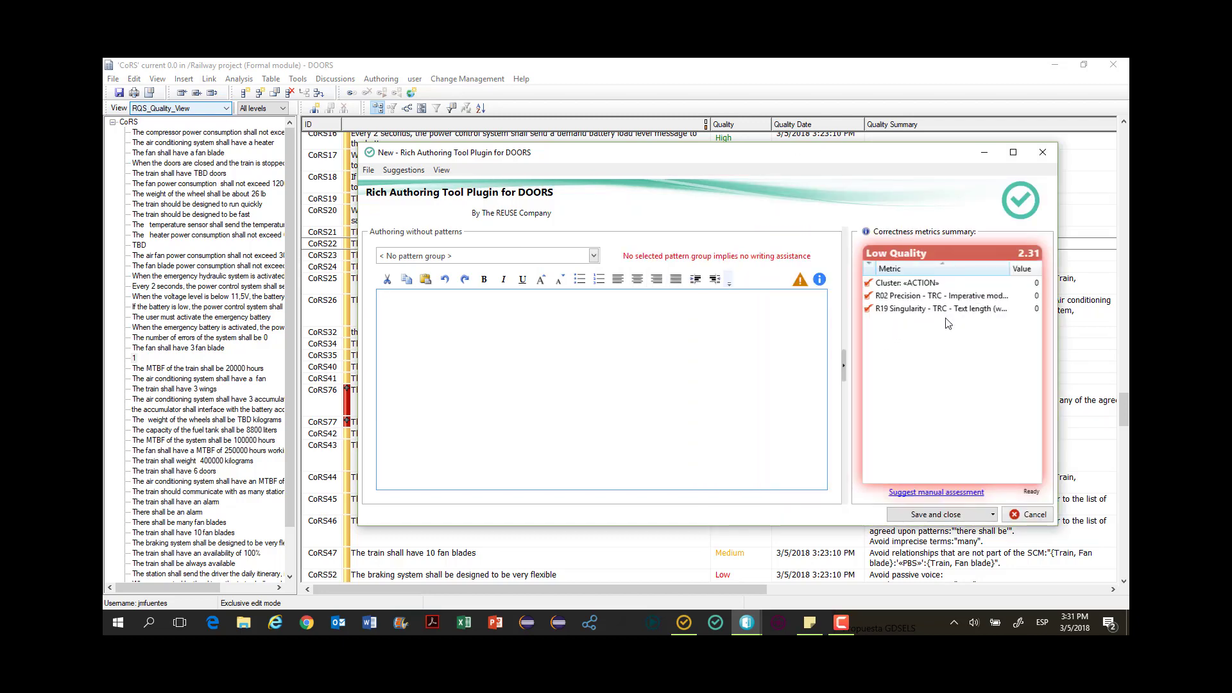
Draft "The train shall have 8 wheels" without a pattern group to try the live correctness metrics, and clear the text
{"action": "left_click", "coordinate": [952, 301]}
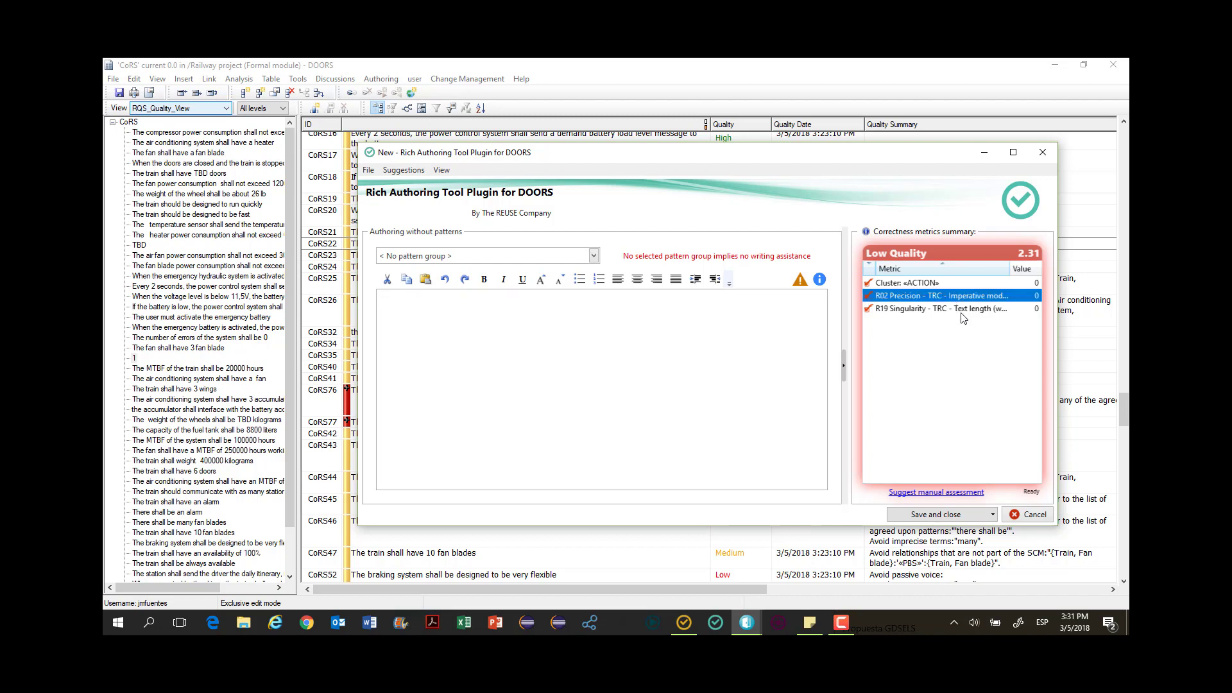
{"action": "left_click", "coordinate": [958, 311]}
{"action": "left_click", "coordinate": [568, 377]}
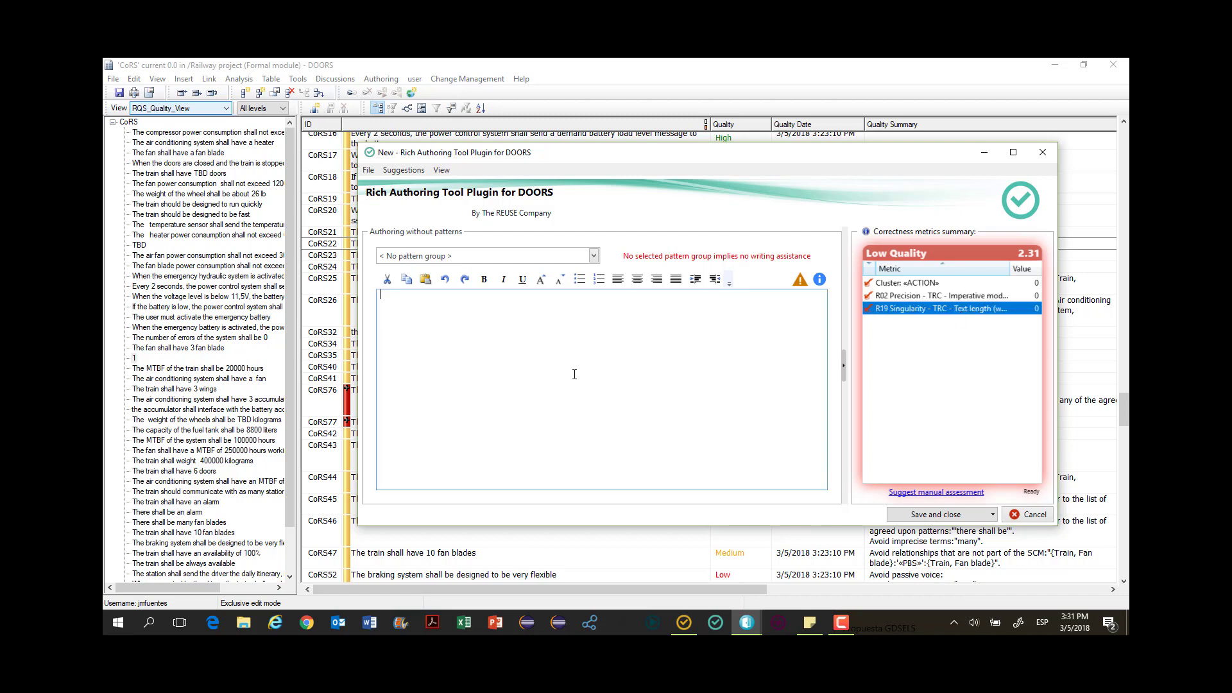
{"action": "type", "text": "The"}
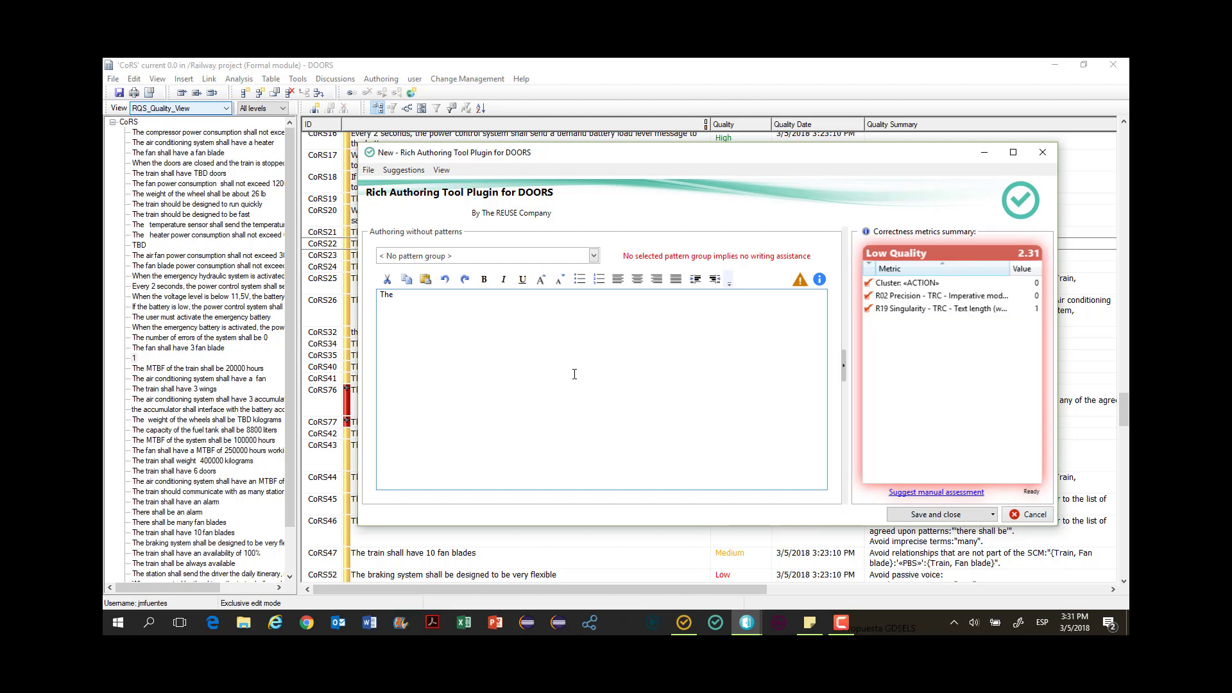
{"action": "type", "text": "train shall "}
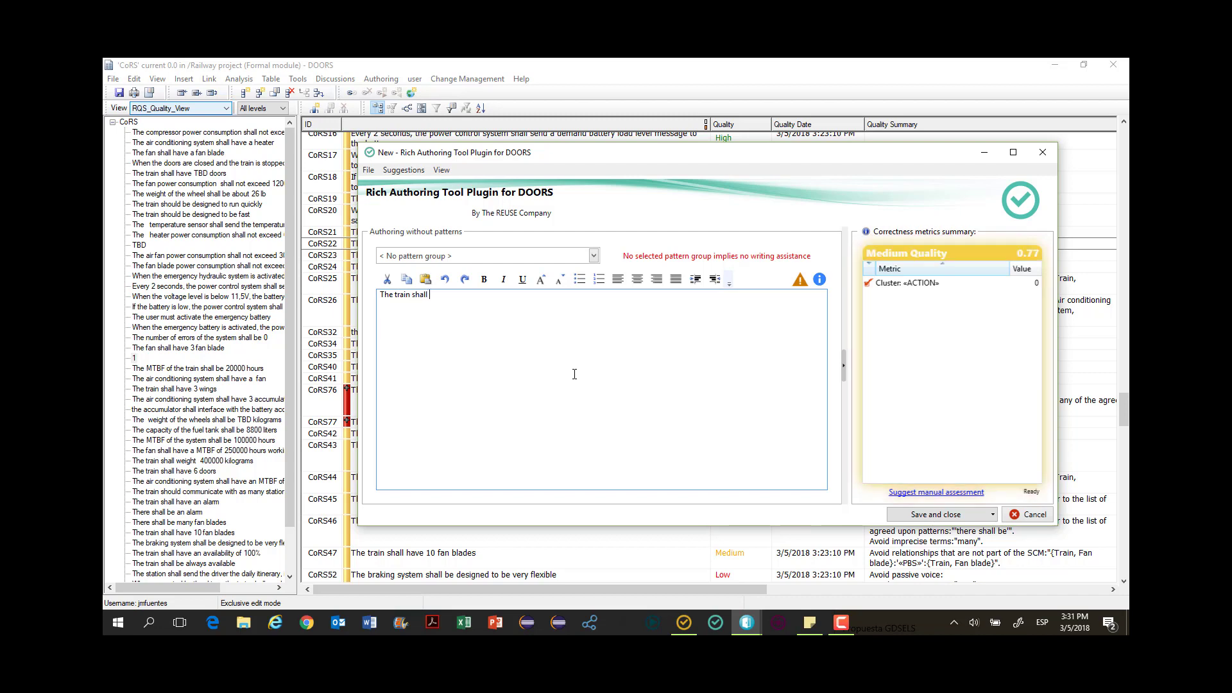
{"action": "type", "text": "have"}
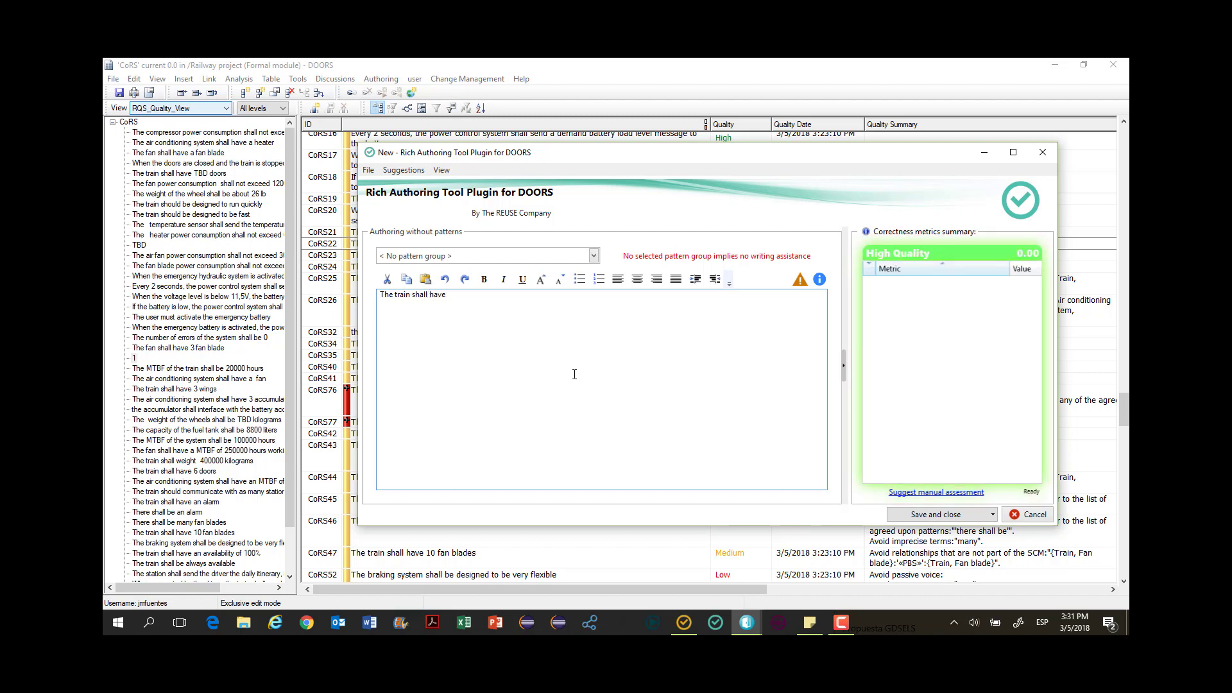
{"action": "type", "text": " 8 wheels"}
{"action": "left_click_drag", "start_coordinate": [516, 308], "coordinate": [193, 282]}
{"action": "key", "text": "BackSpace"}
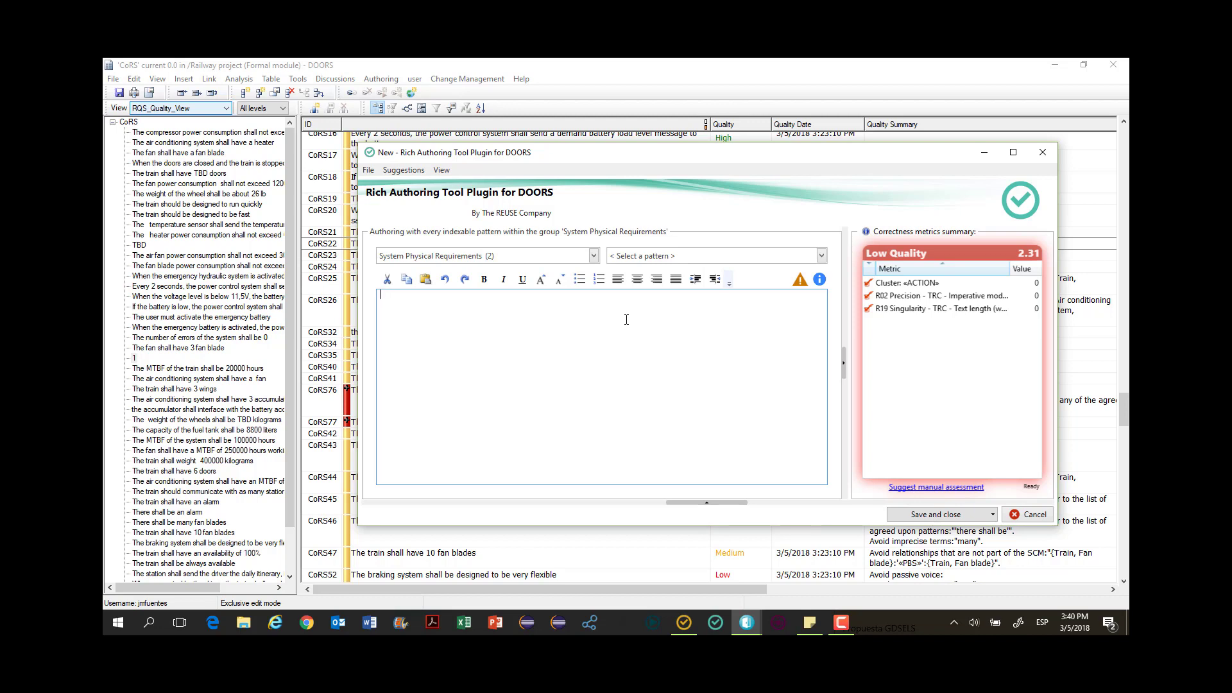
Keep the System Physical Requirements pattern group and choose its "Physical property" pattern for the new requirement
{"action": "left_click", "coordinate": [594, 255]}
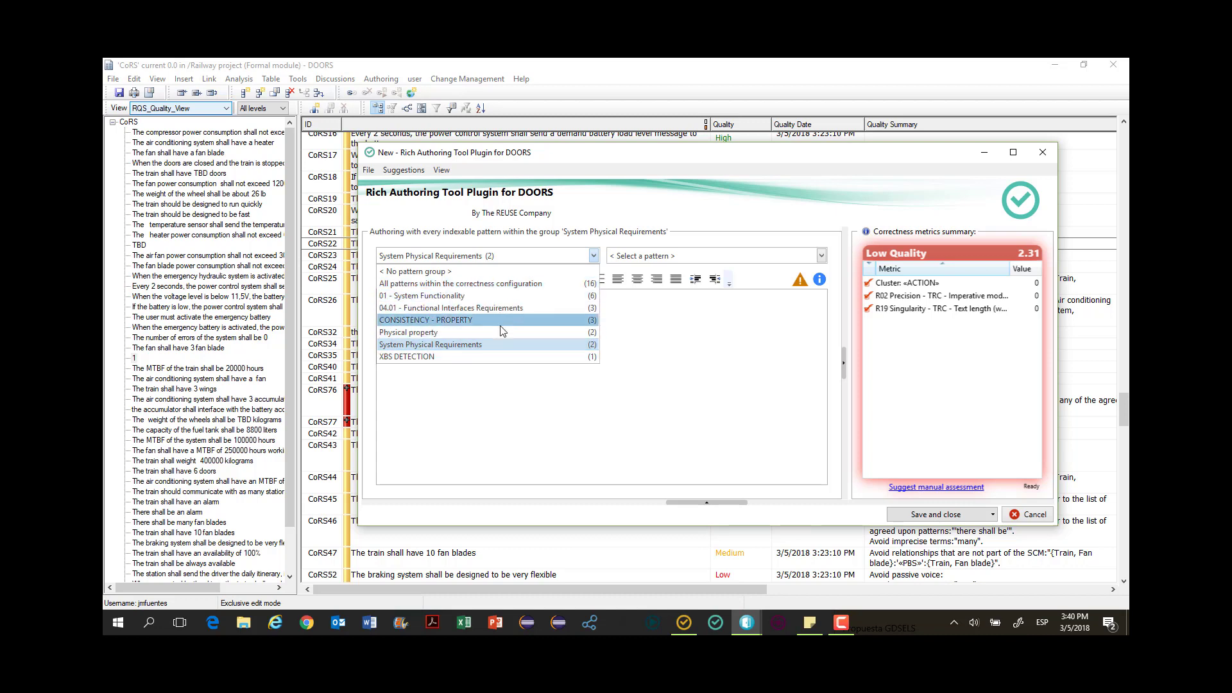
{"action": "left_click", "coordinate": [548, 400]}
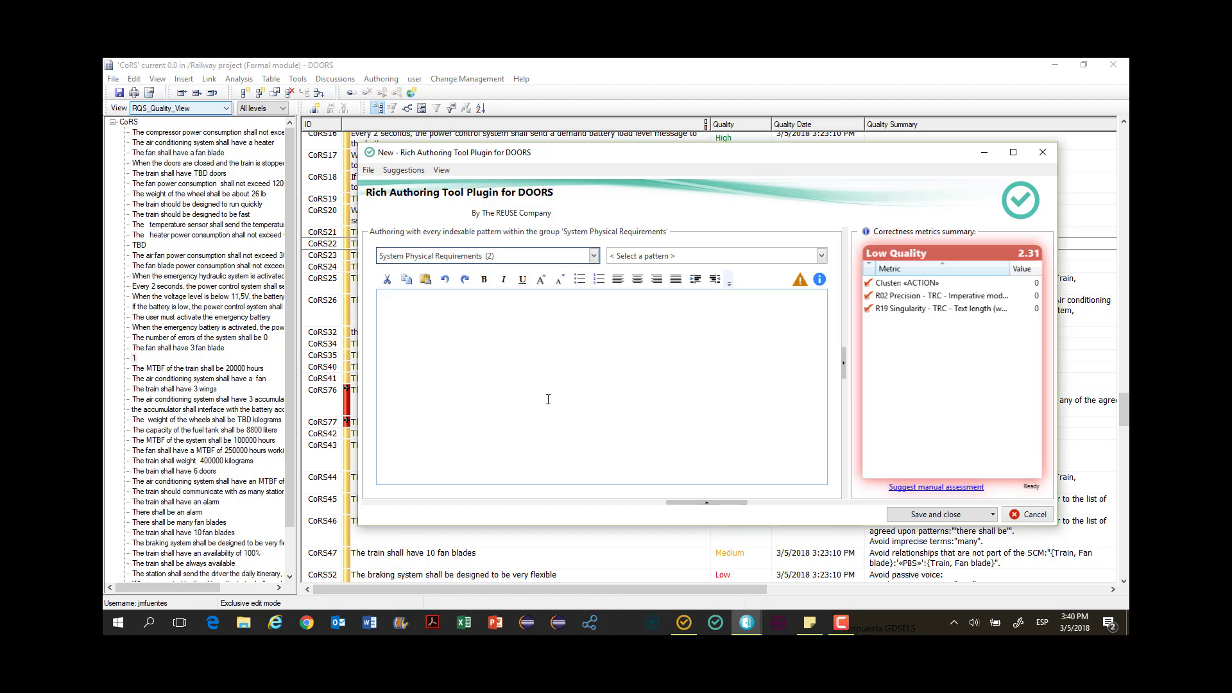
{"action": "left_click", "coordinate": [633, 258]}
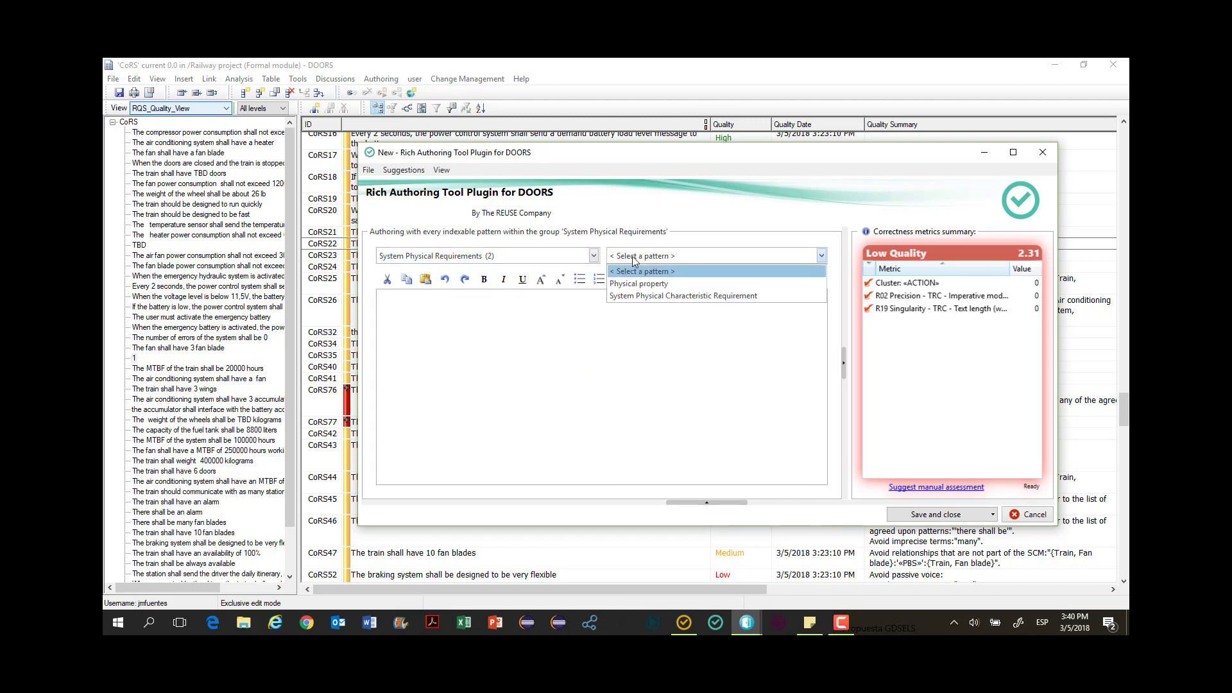
{"action": "left_click", "coordinate": [666, 286]}
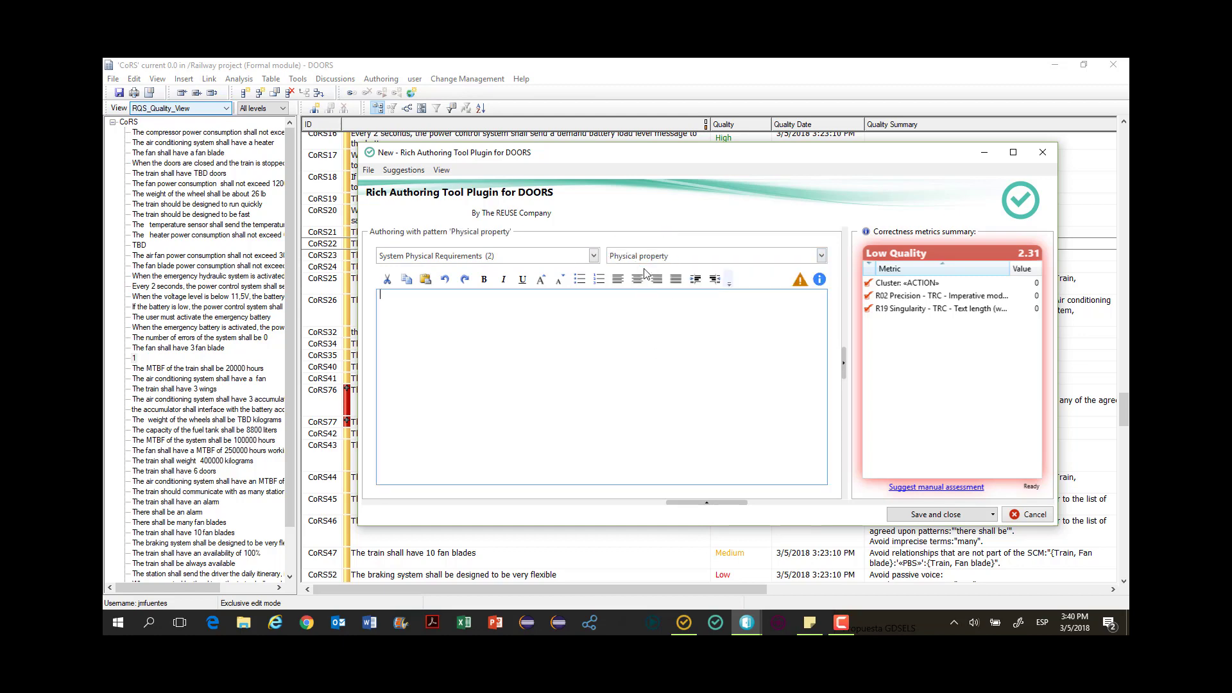
{"action": "mouse_move", "coordinate": [651, 261]}
Turn on writing assistance in the authoring window and check which assistance options are enabled
{"action": "left_click", "coordinate": [440, 170]}
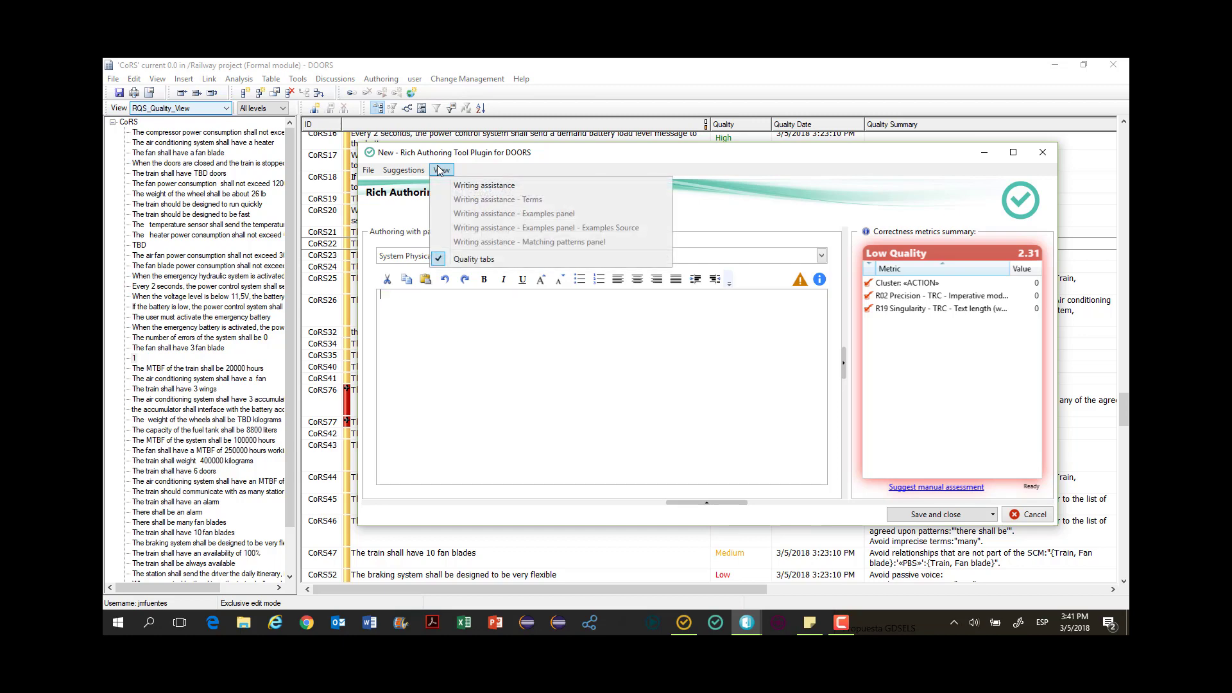
{"action": "left_click", "coordinate": [472, 188]}
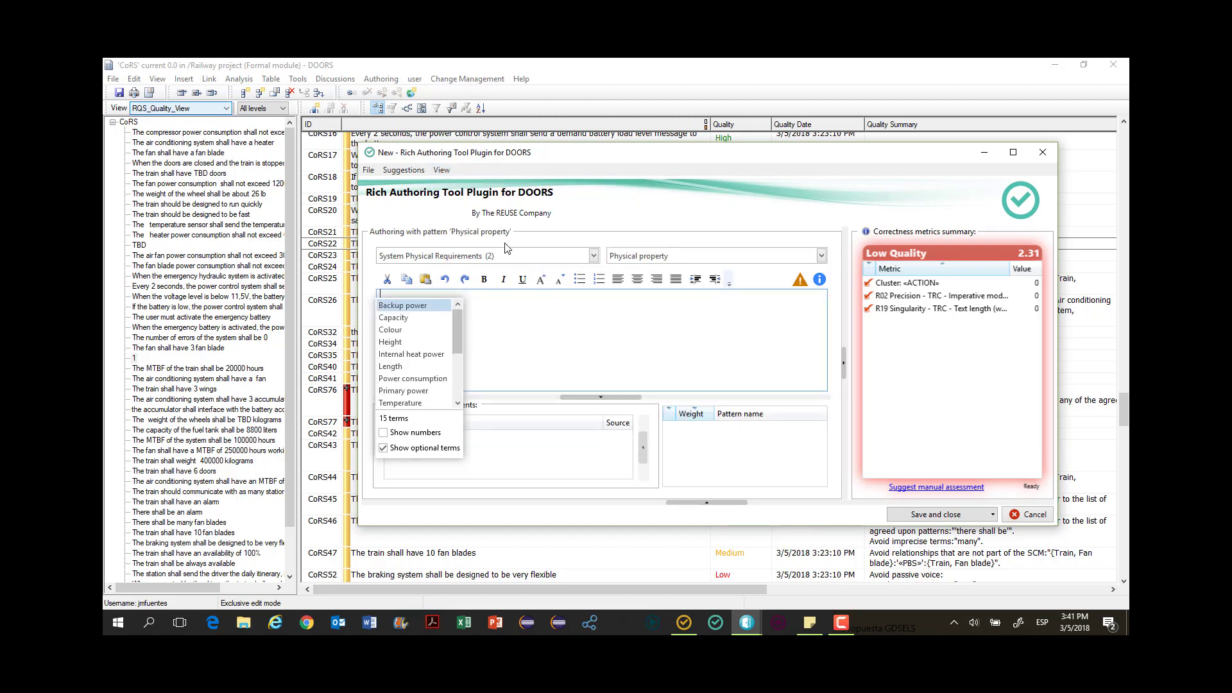
{"action": "left_click", "coordinate": [441, 170]}
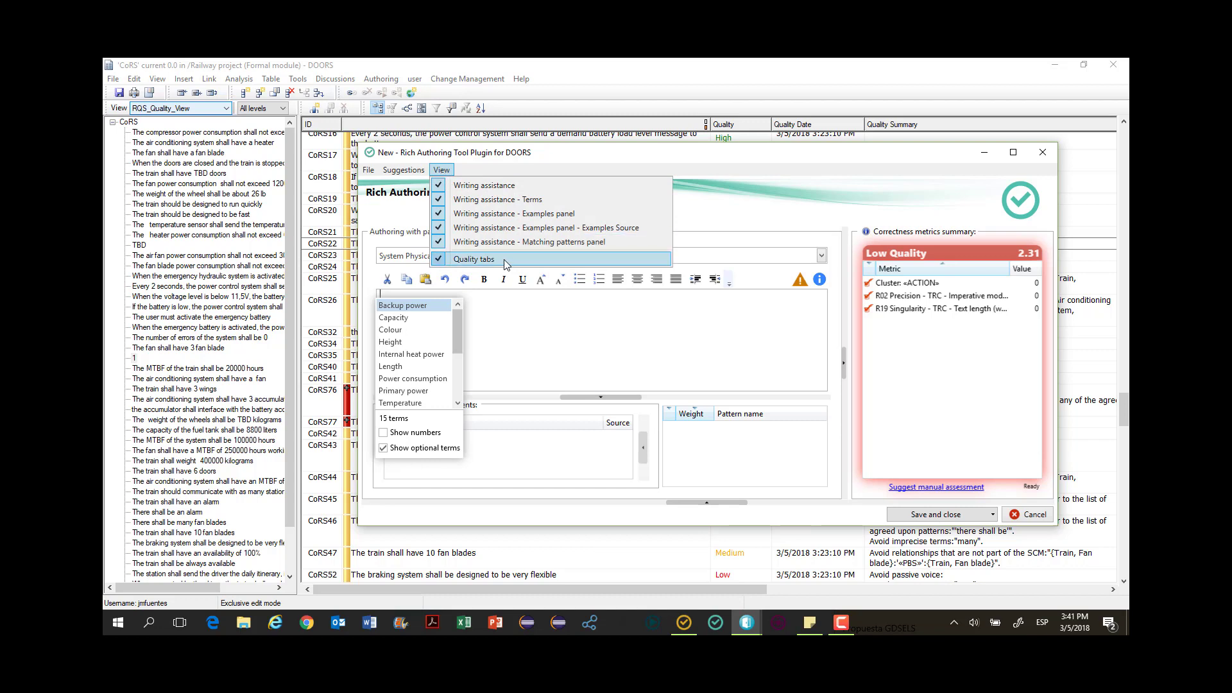
{"action": "left_click", "coordinate": [589, 343]}
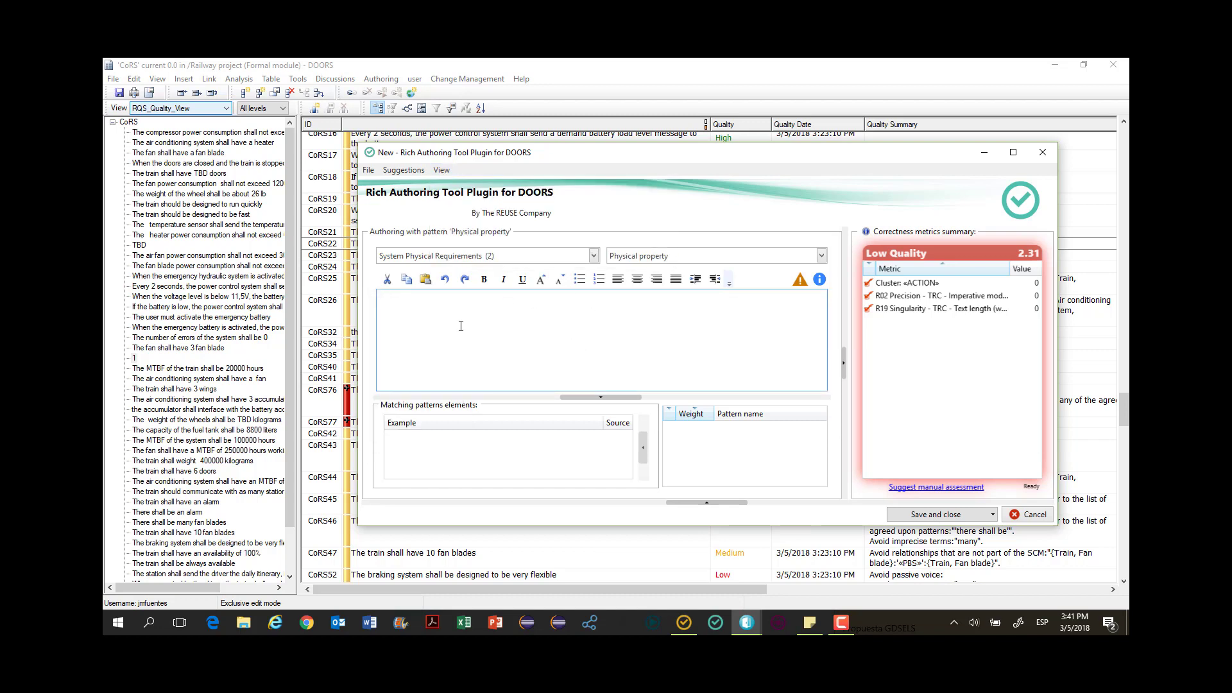
Write the requirement "The weight of the train shall be 400000 lb" following the Physical property pattern, accepting the suggested term Weight
{"action": "type", "text": "The"}
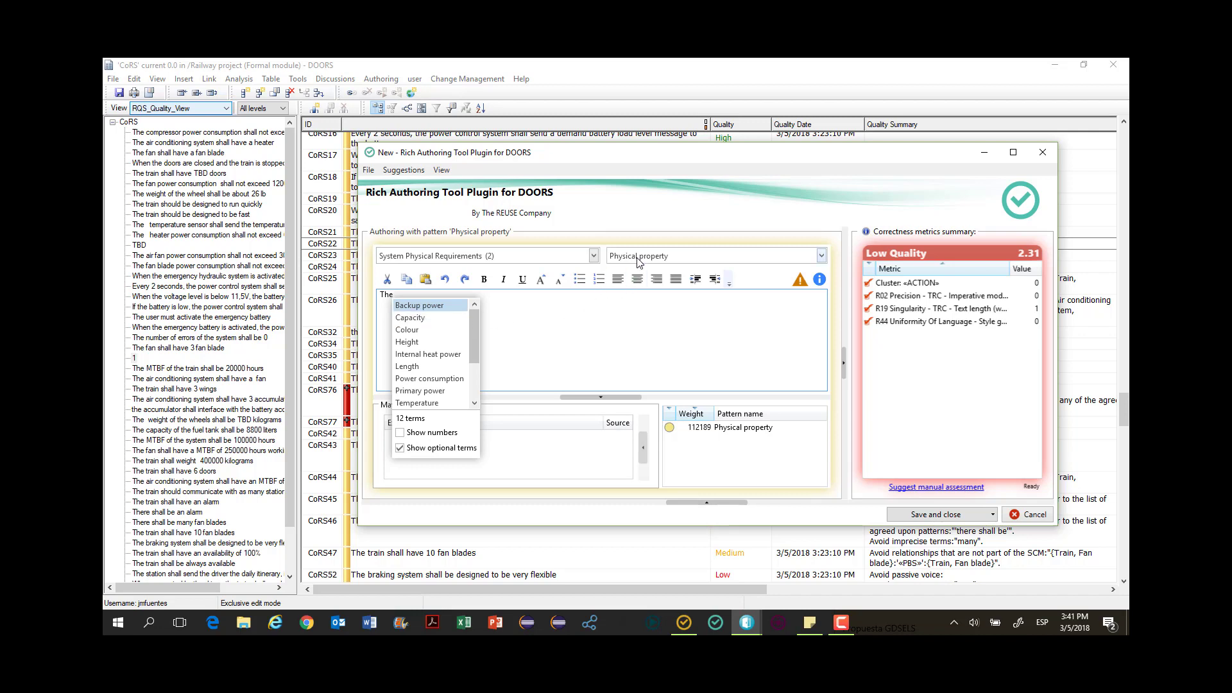
{"action": "mouse_move", "coordinate": [640, 261]}
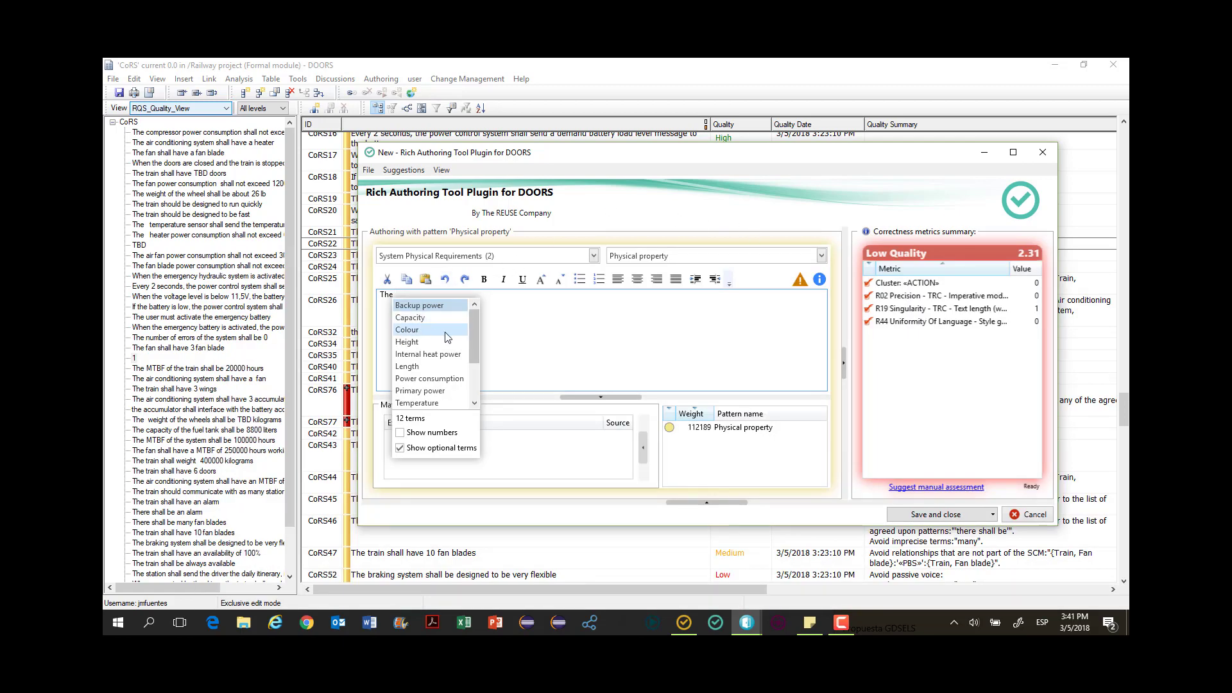
{"action": "type", "text": "w"}
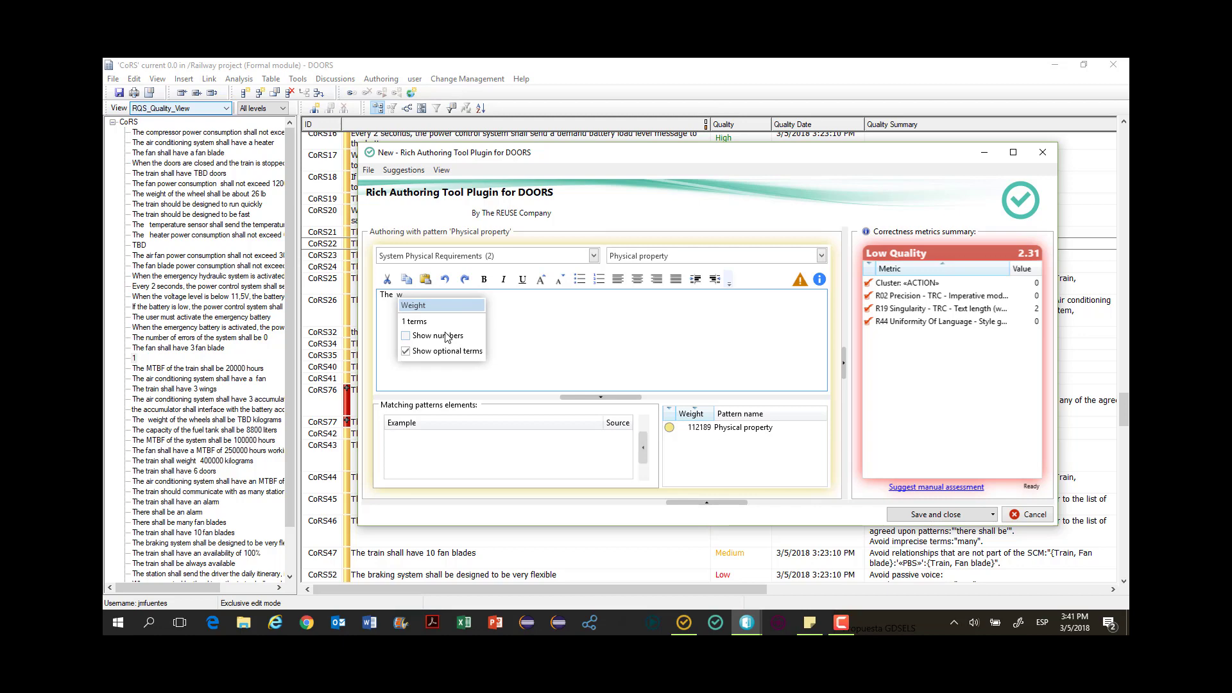
{"action": "key", "text": "Return"}
{"action": "type", "text": "of the"}
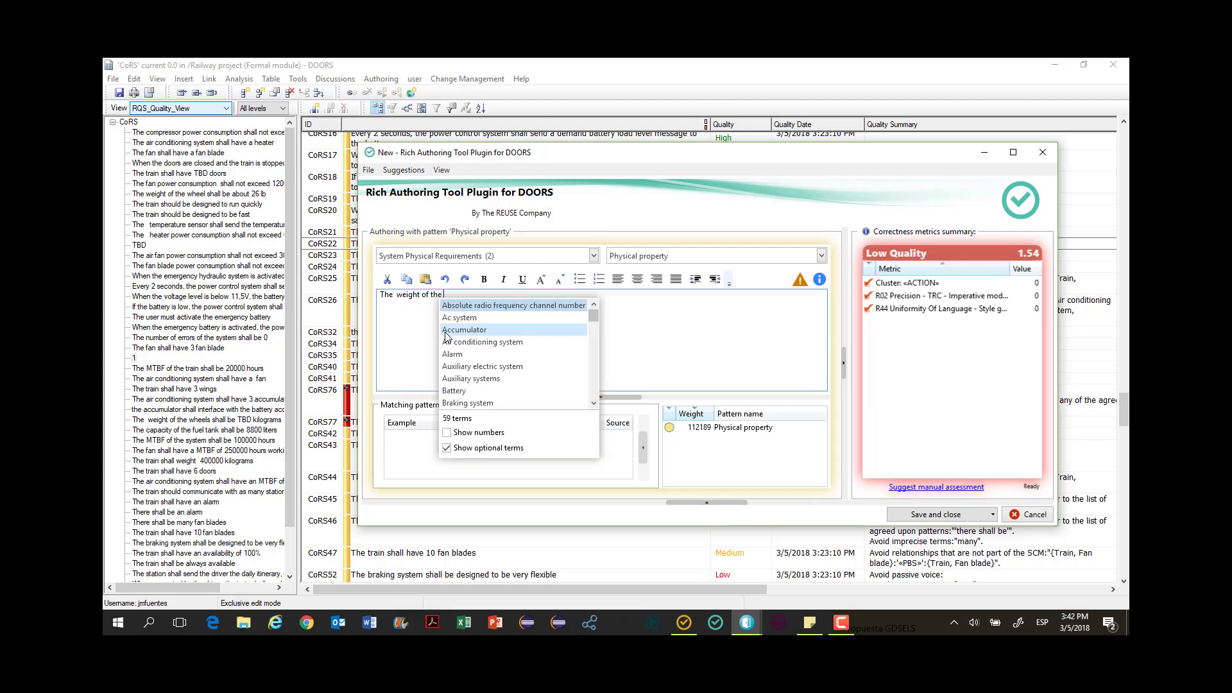
{"action": "type", "text": " tr"}
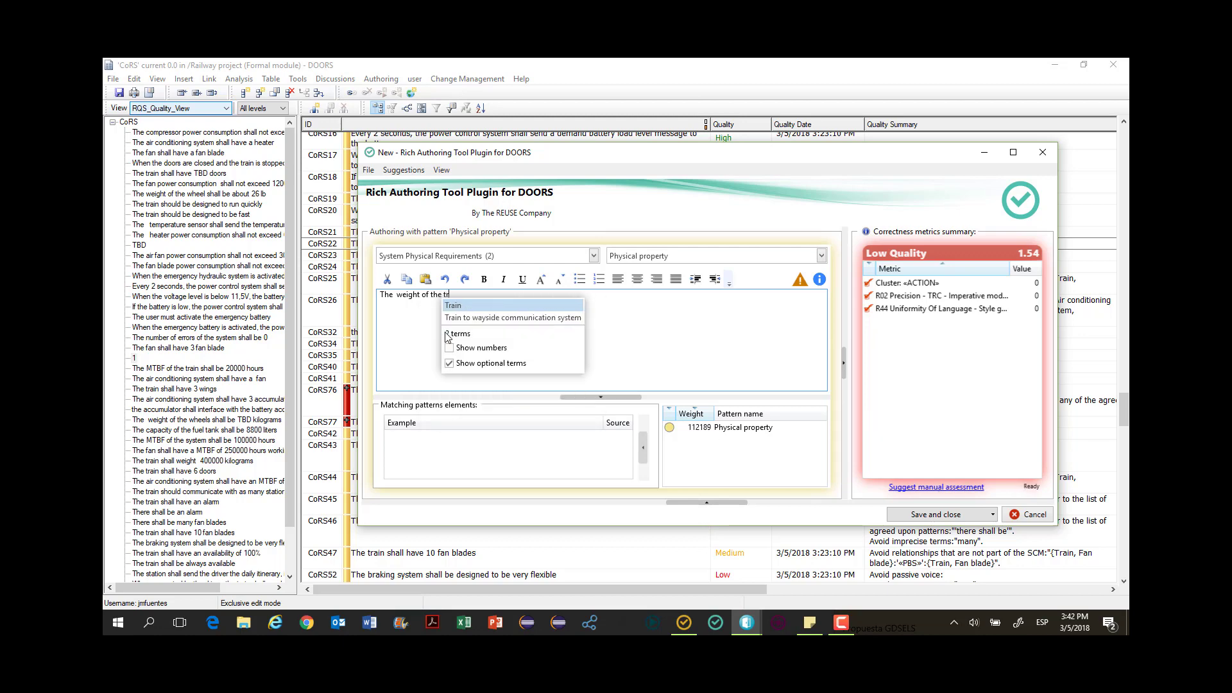
{"action": "type", "text": "ain "}
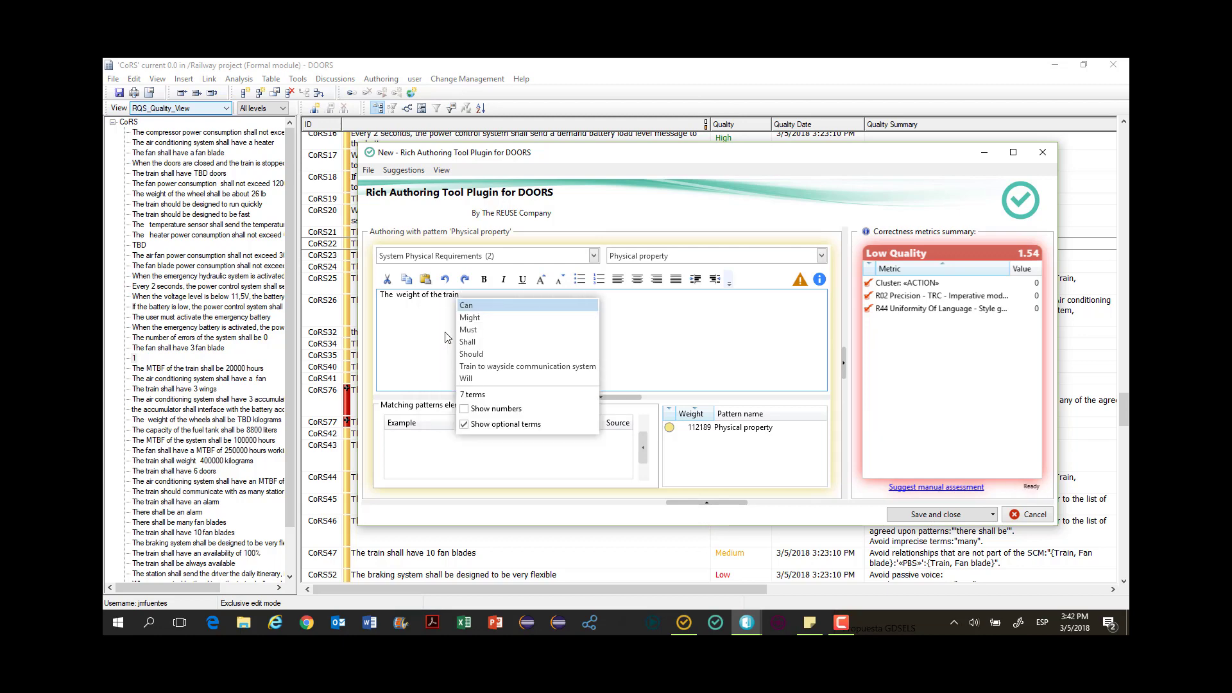
{"action": "type", "text": "shall be"}
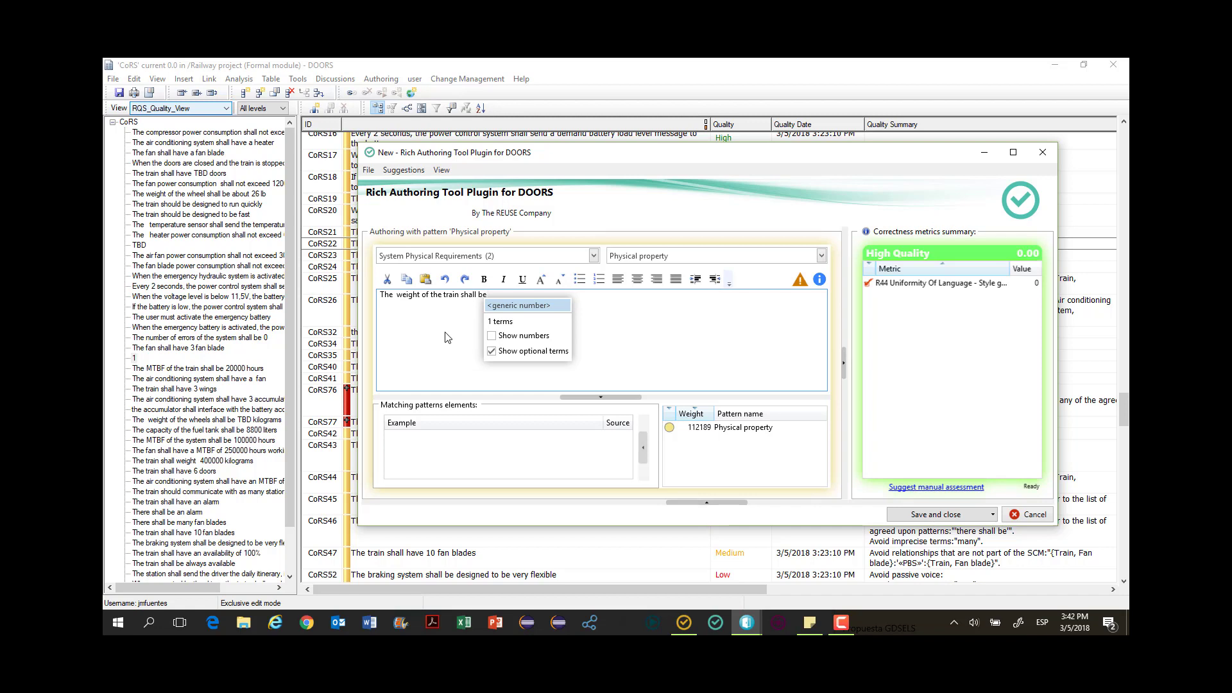
{"action": "type", "text": "40000"}
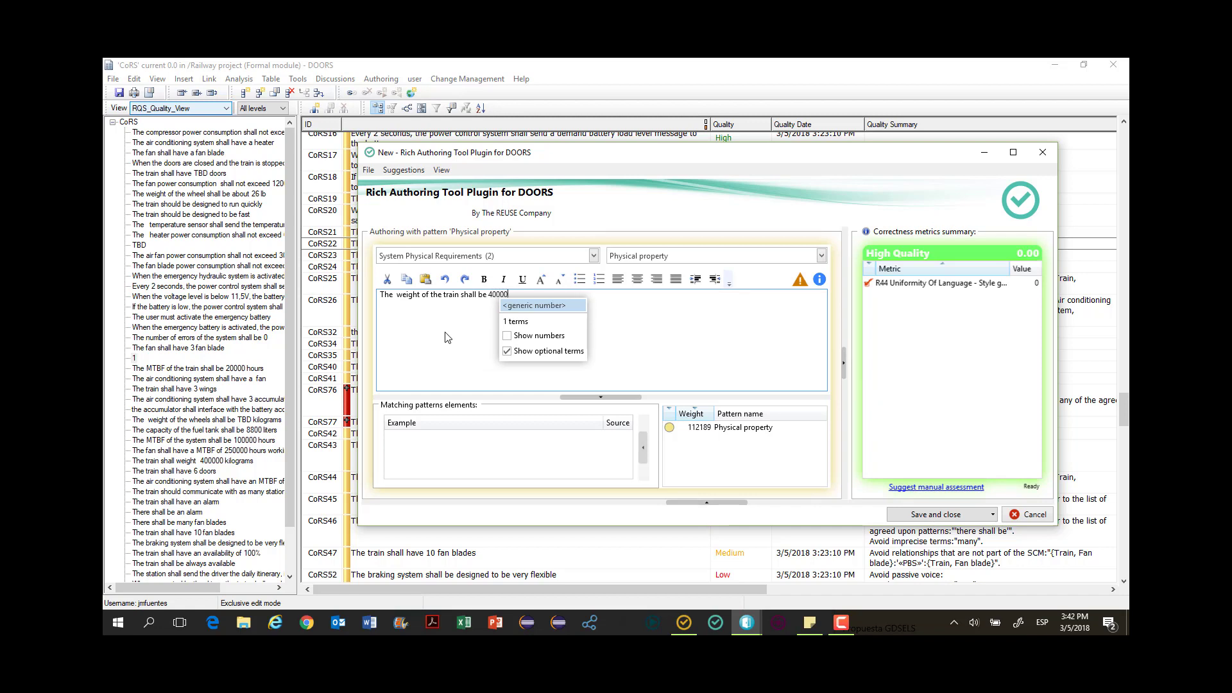
{"action": "type", "text": "0 lb"}
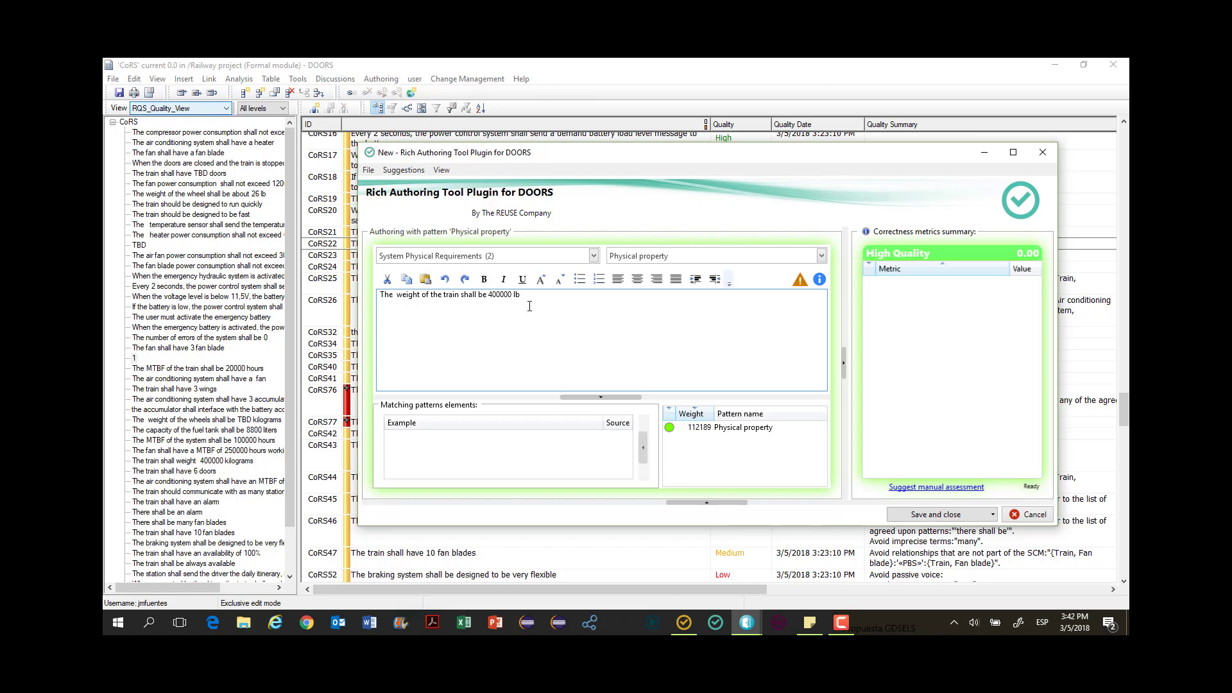
Maximize the authoring window and expand the section with the other quality elements
{"action": "double_click", "coordinate": [556, 152]}
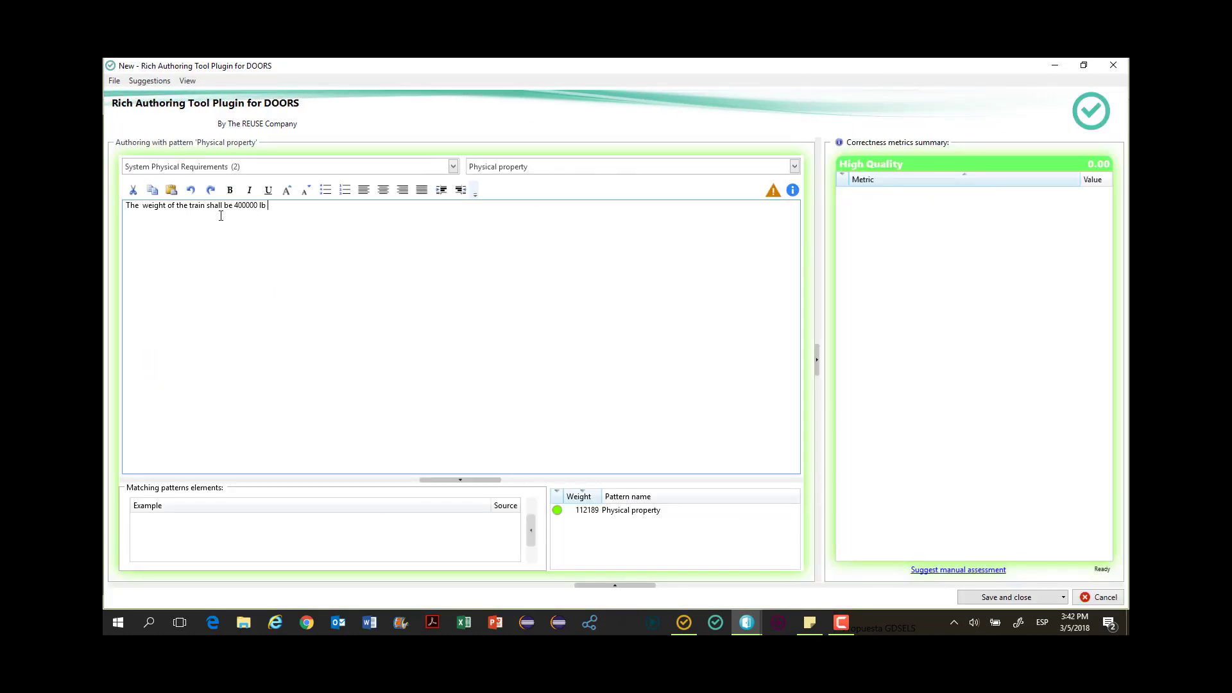
{"action": "left_click", "coordinate": [192, 83]}
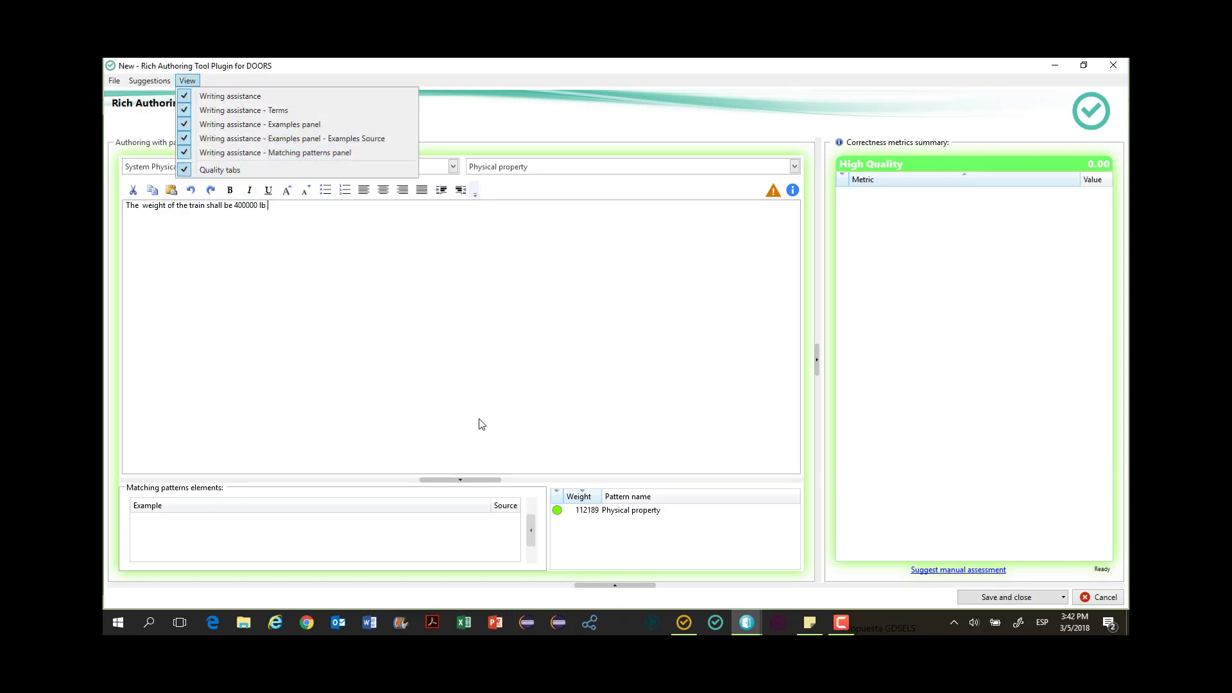
{"action": "left_click", "coordinate": [711, 585]}
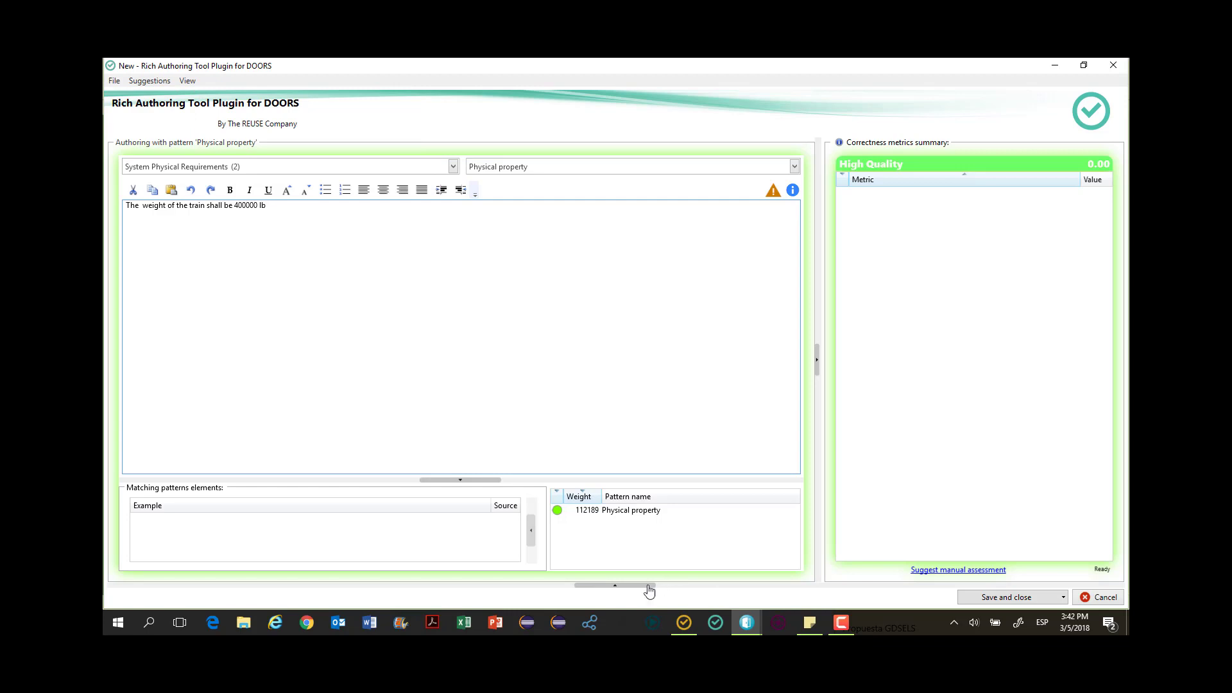
{"action": "left_click", "coordinate": [648, 587]}
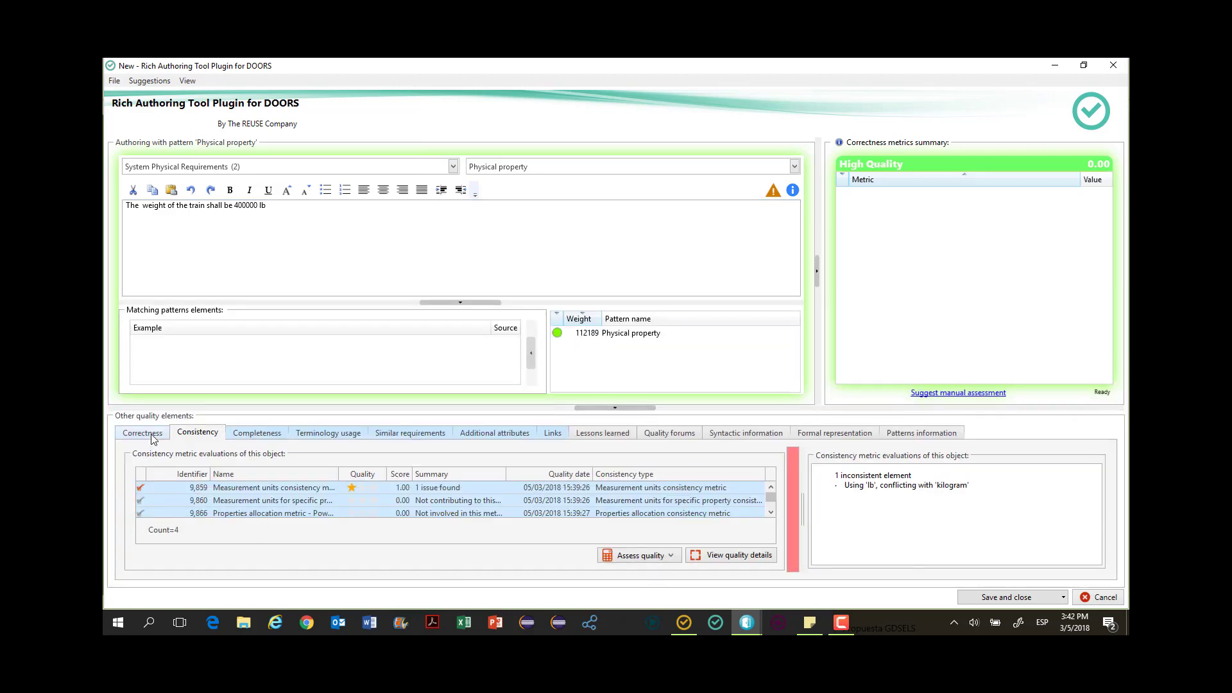
Look through the requirement's correctness metrics and assess its quality for all available consistency metrics
{"action": "left_click", "coordinate": [152, 436]}
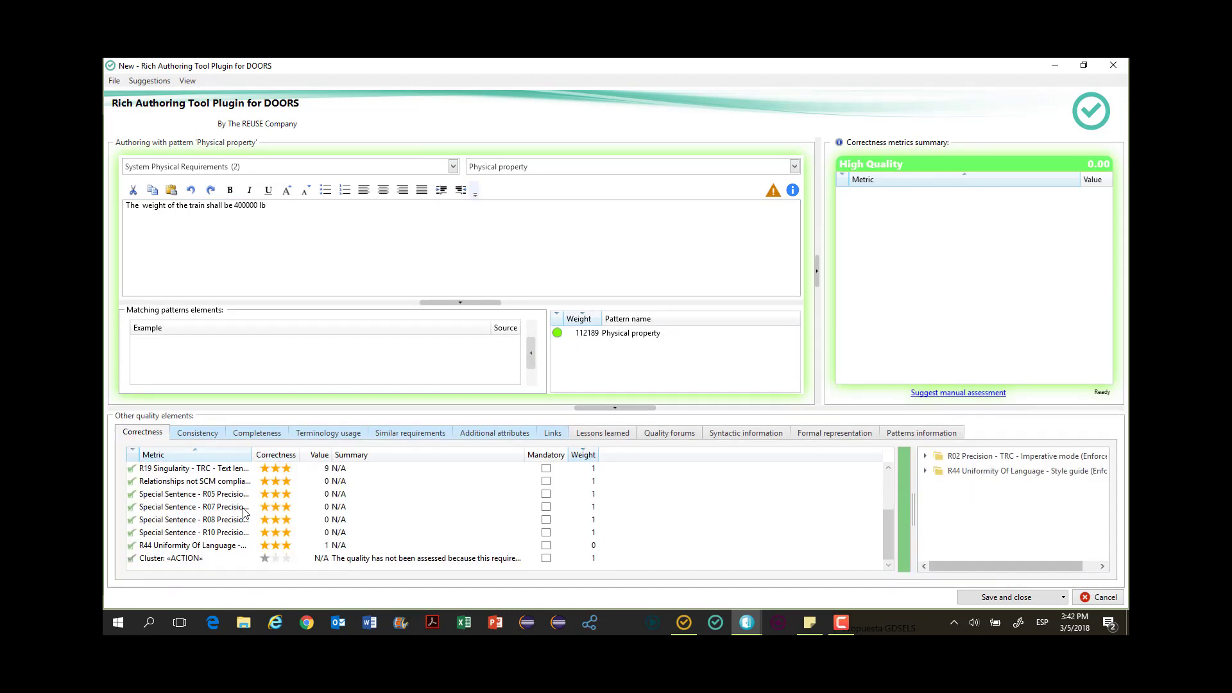
{"action": "scroll", "coordinate": [243, 511], "scroll_direction": "up", "scroll_amount": 2}
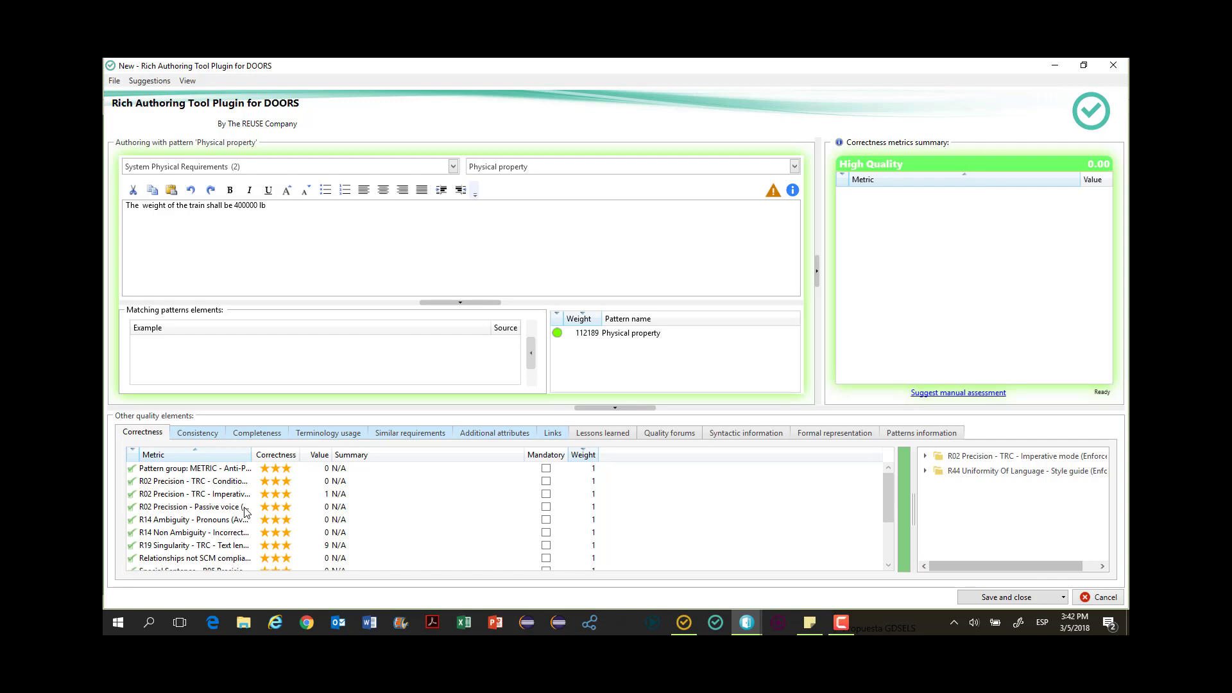
{"action": "left_click", "coordinate": [196, 434]}
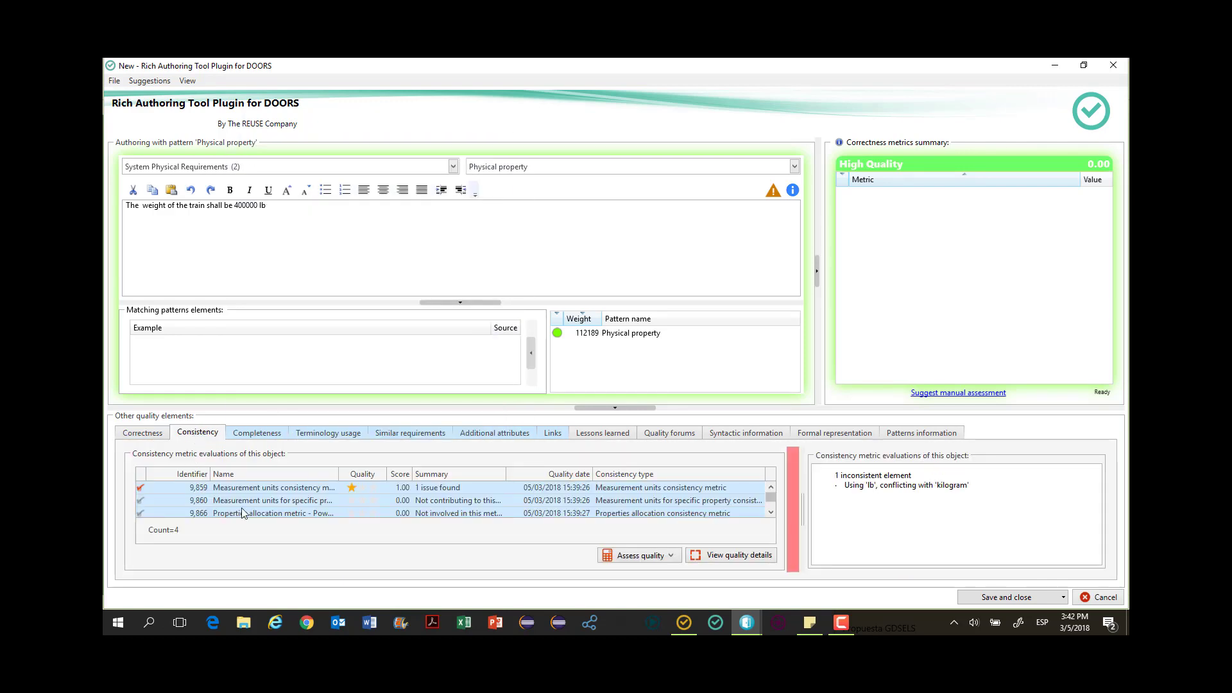
{"action": "left_click", "coordinate": [622, 555]}
{"action": "left_click", "coordinate": [632, 575]}
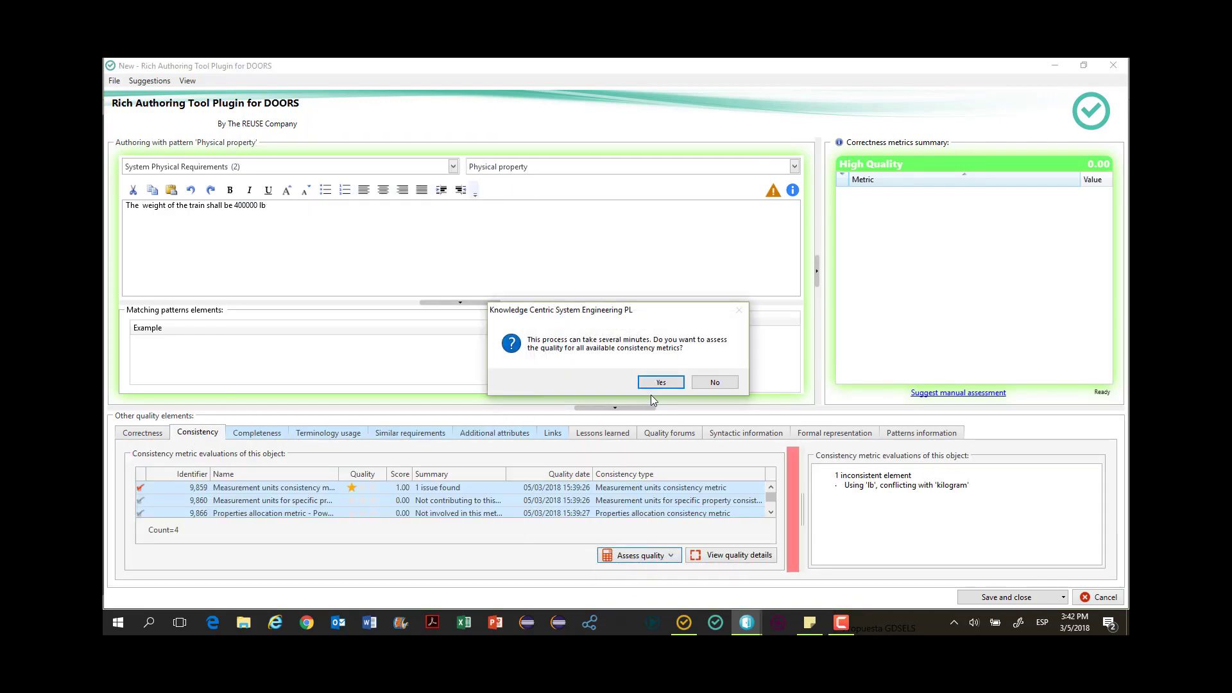
{"action": "left_click", "coordinate": [654, 383]}
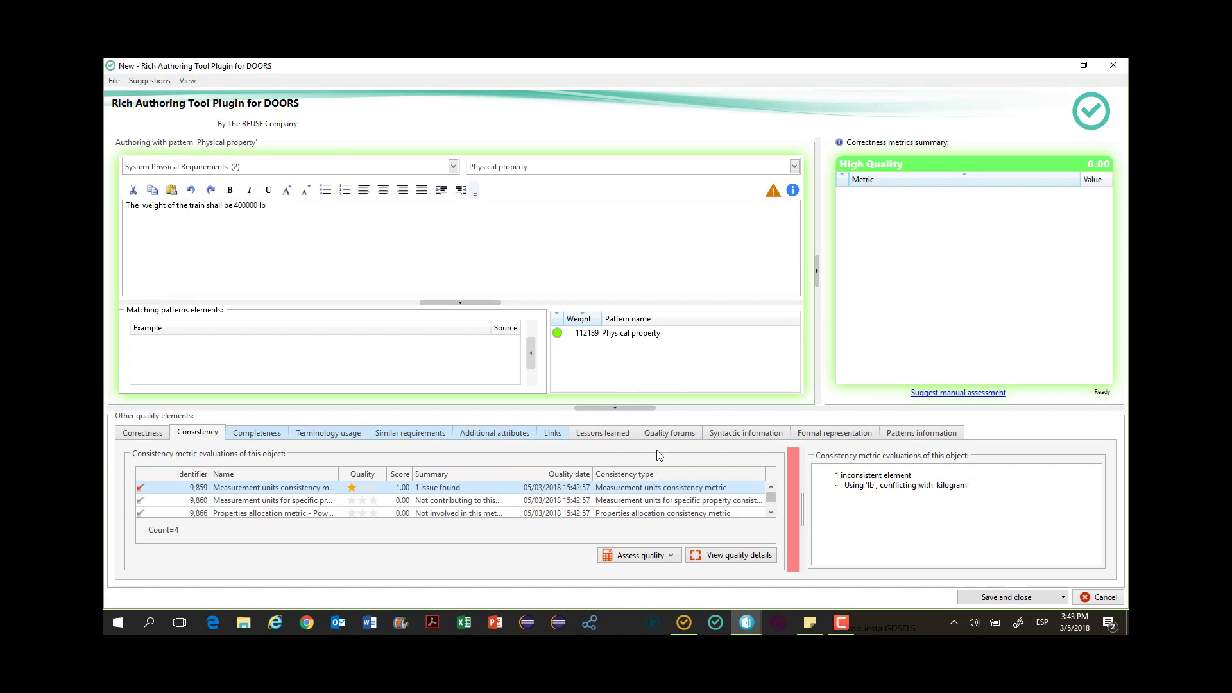
{"action": "mouse_move", "coordinate": [699, 406]}
{"action": "left_mouse_down"}
{"action": "mouse_move", "coordinate": [702, 370]}
{"action": "mouse_move", "coordinate": [703, 402]}
{"action": "left_mouse_up"}
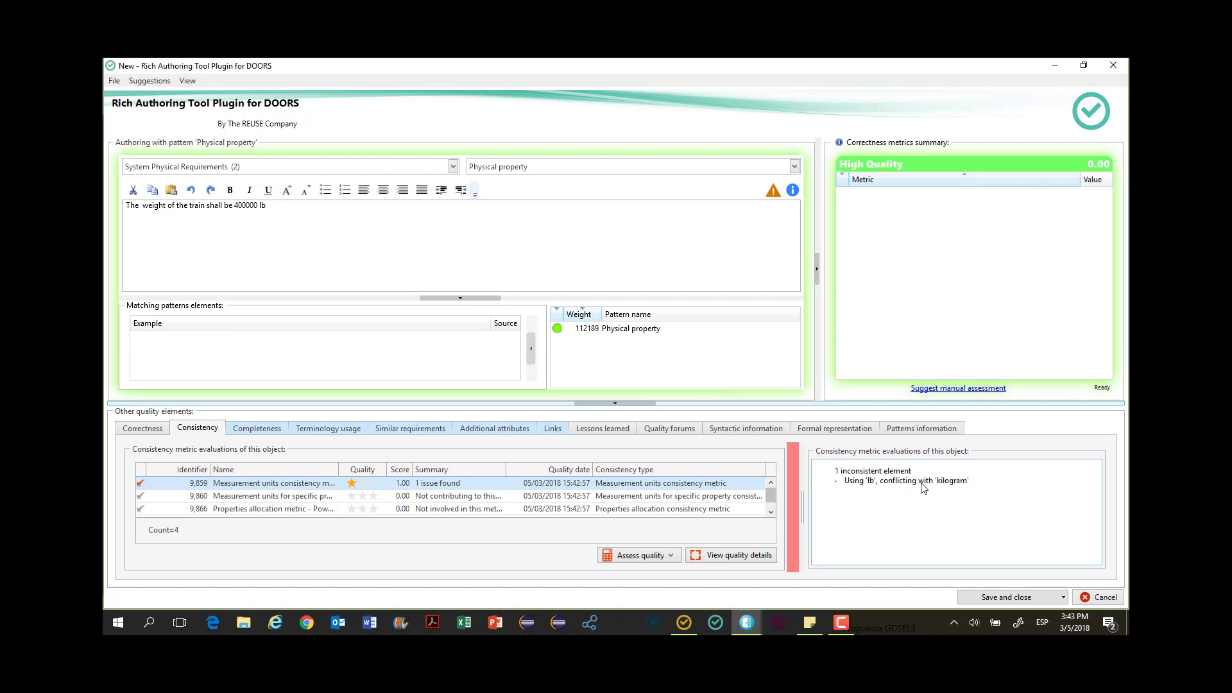
Replace the unit lb with kilograms in the train weight requirement
{"action": "double_click", "coordinate": [263, 205]}
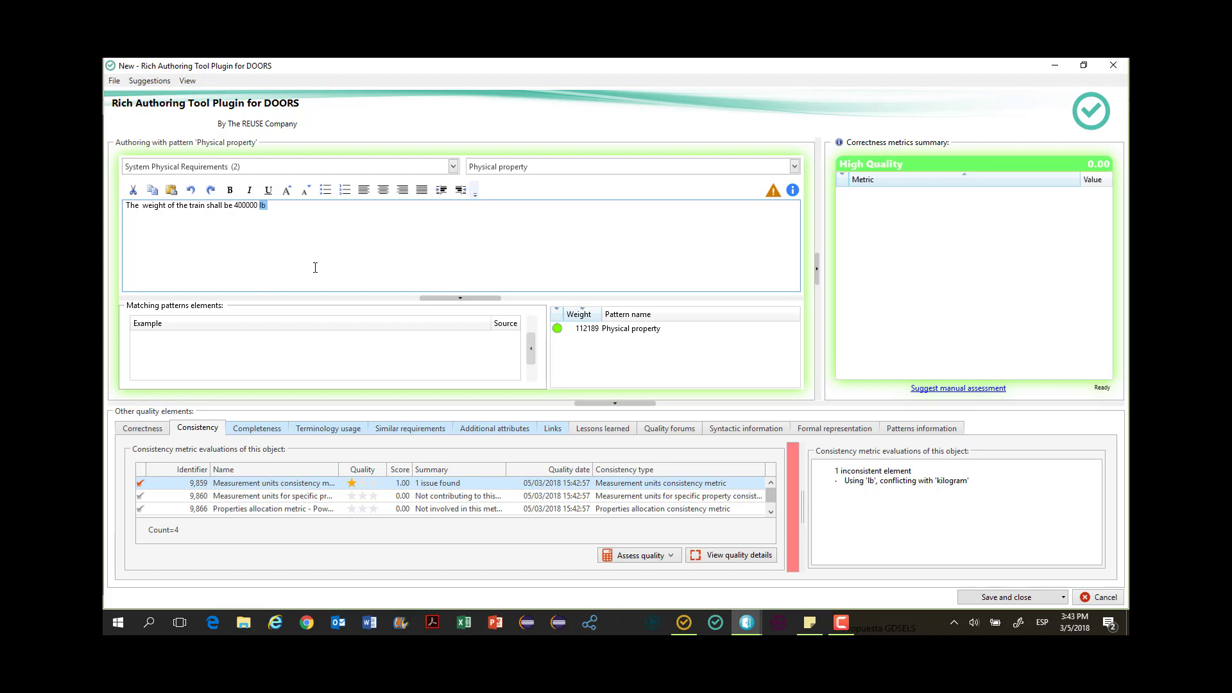
{"action": "type", "text": "ki"}
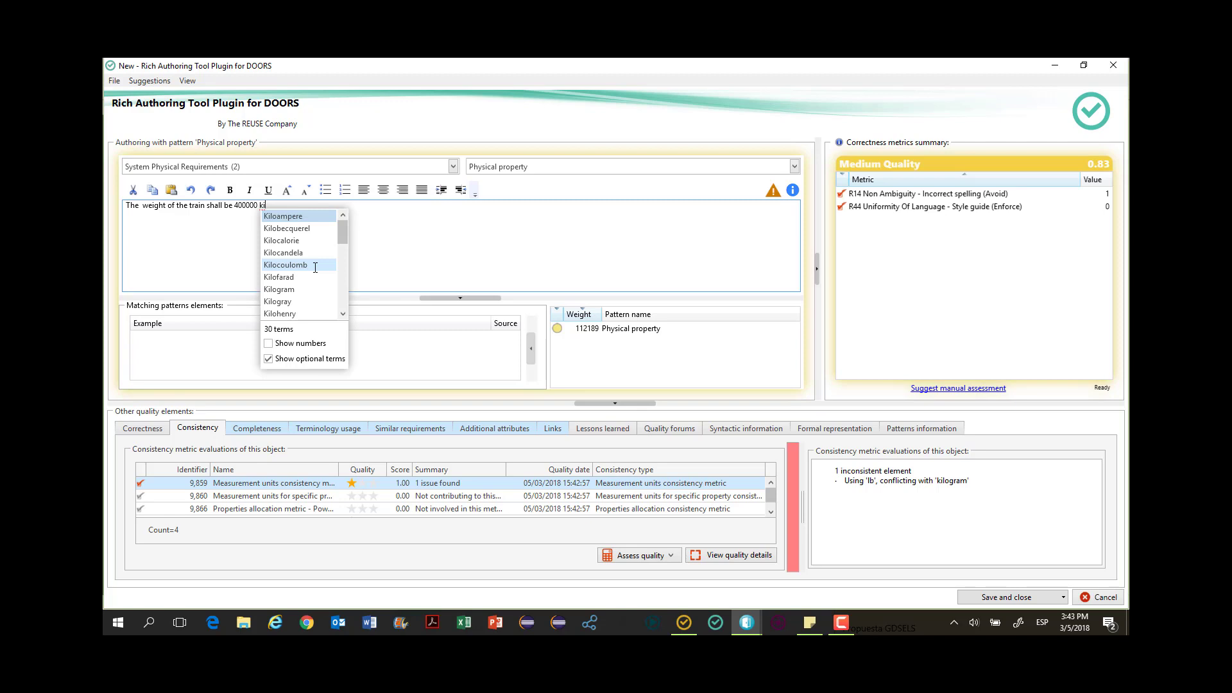
{"action": "type", "text": "logra"}
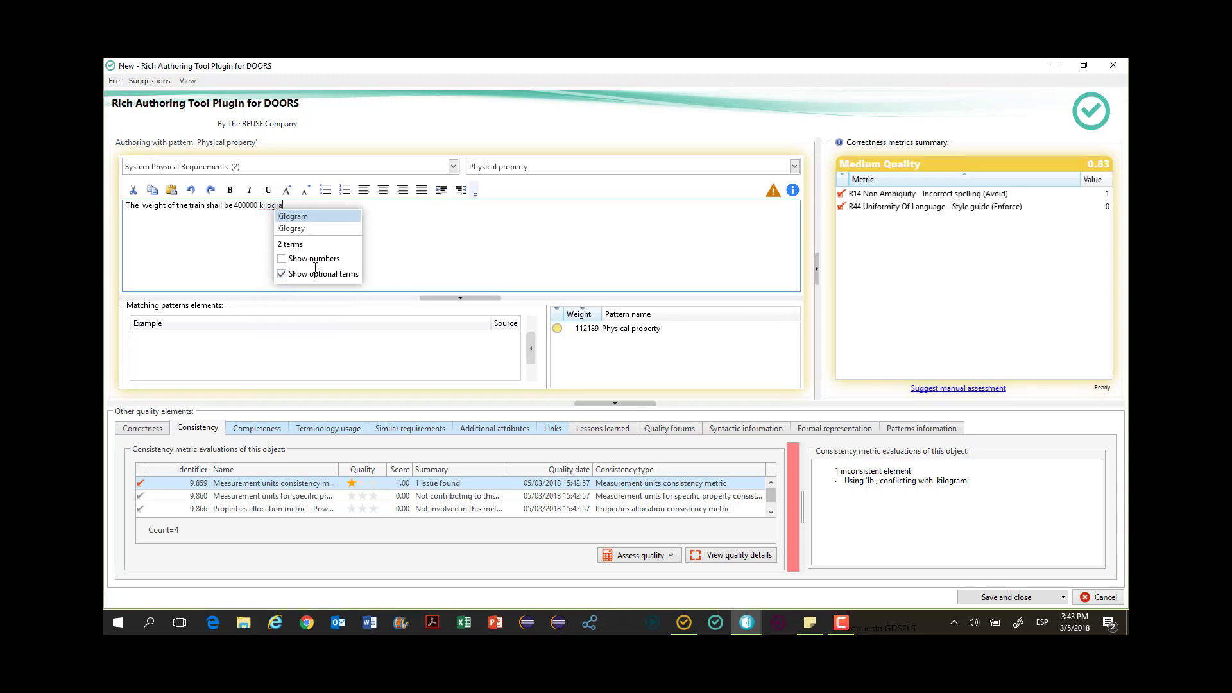
{"action": "type", "text": "ms"}
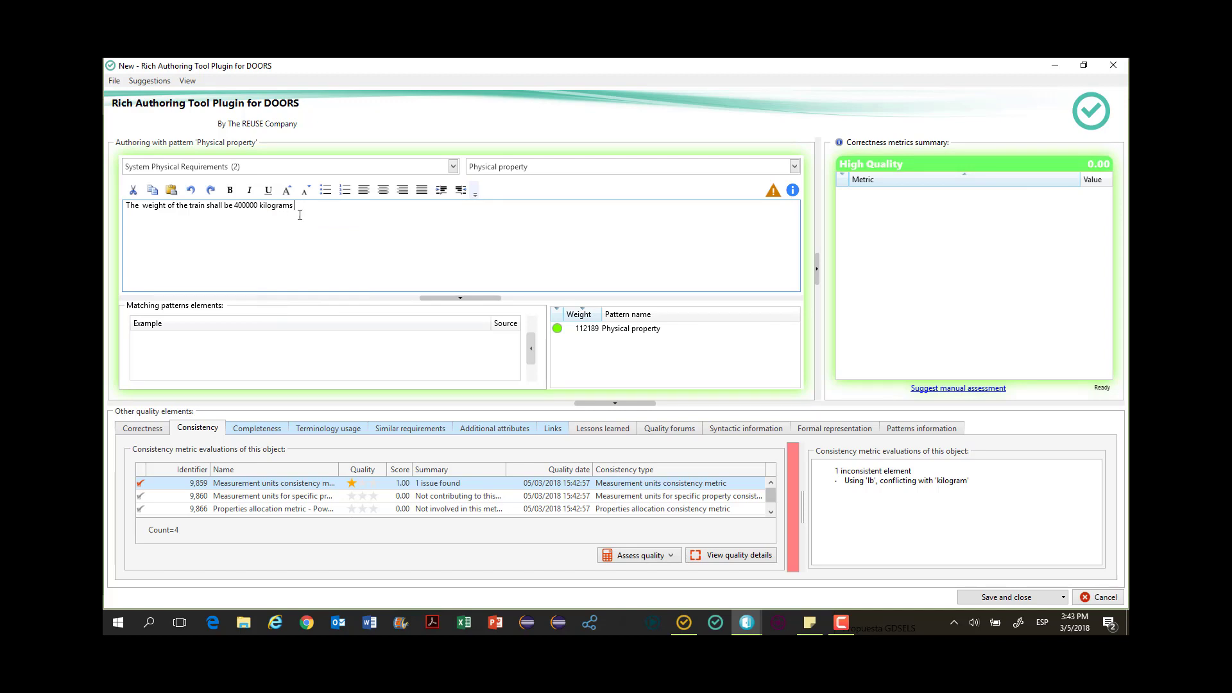
Reassess the requirement for all available consistency metrics and examine the measurement units and properties consistency results in the enlarged quality section
{"action": "left_click", "coordinate": [620, 560]}
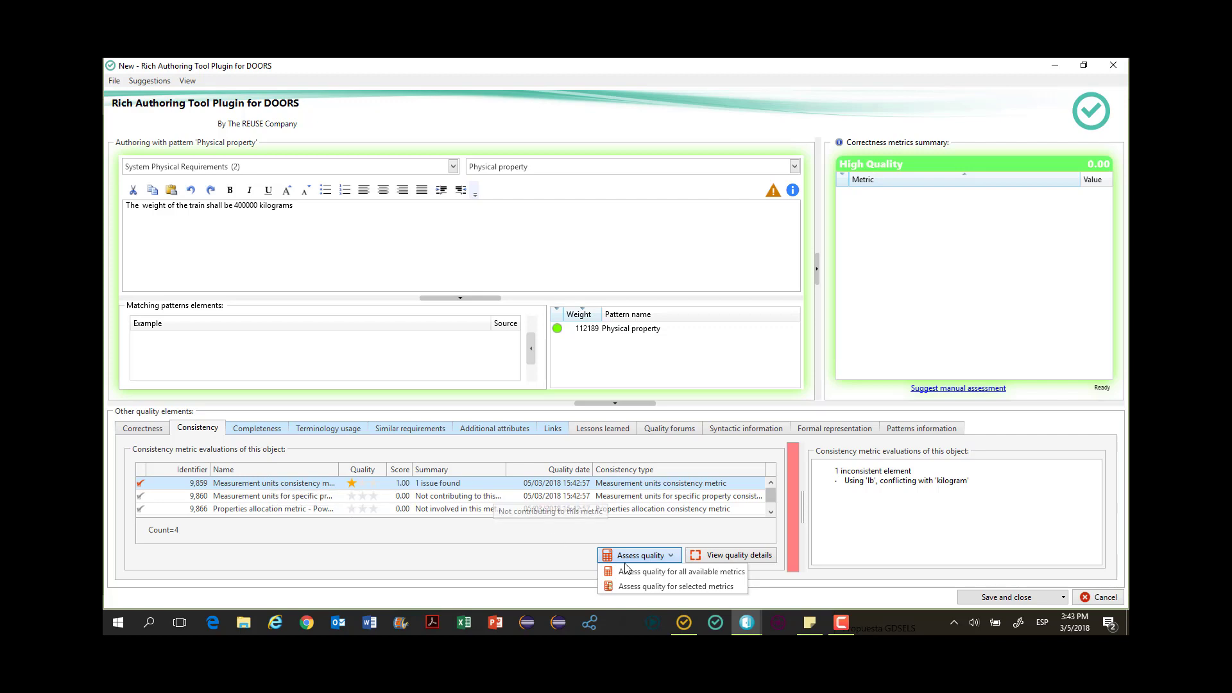
{"action": "left_click", "coordinate": [653, 575]}
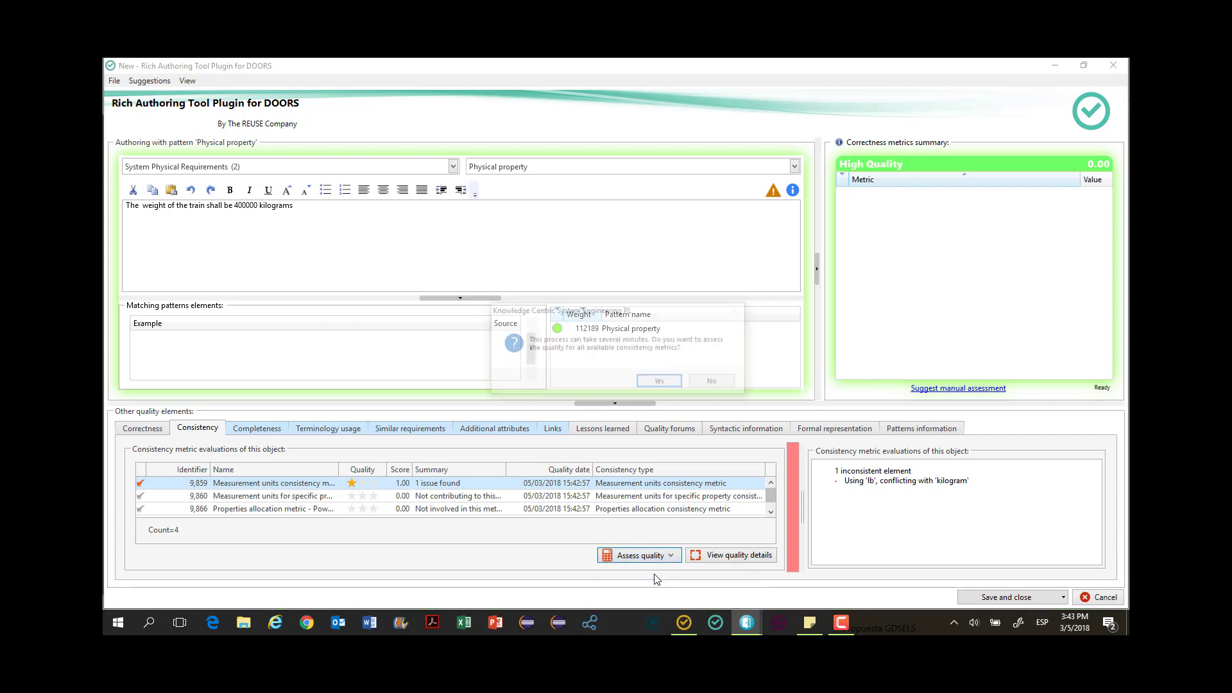
{"action": "left_click", "coordinate": [662, 383]}
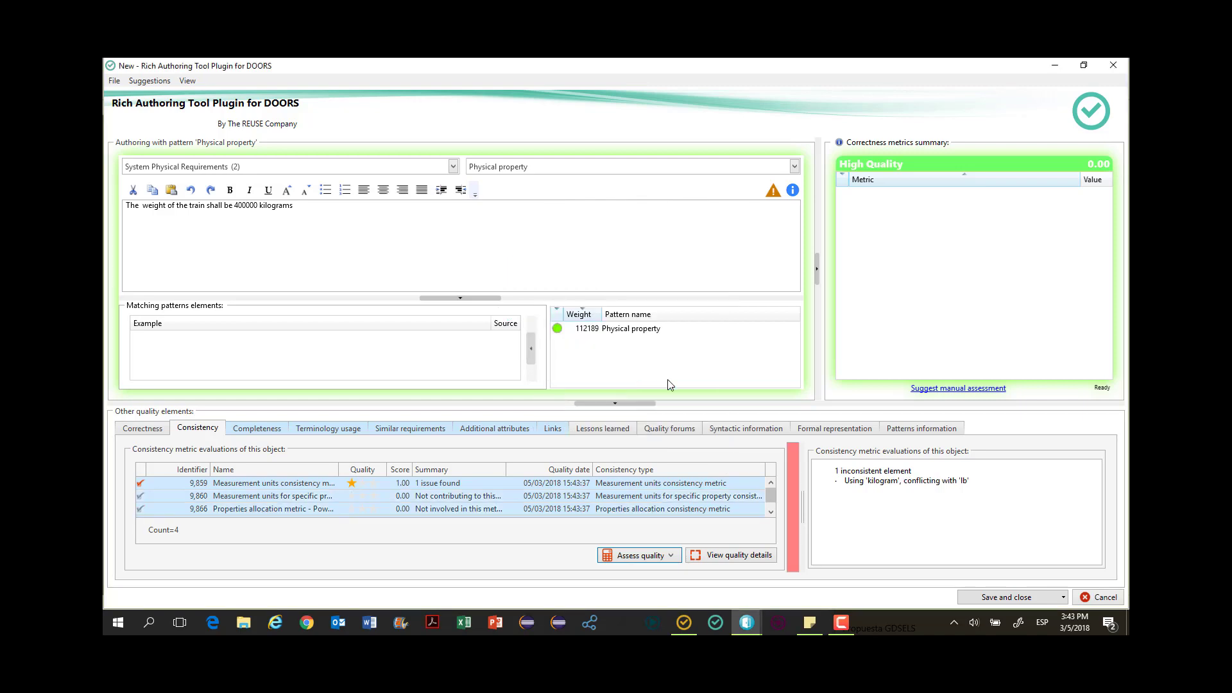
{"action": "left_click", "coordinate": [428, 485]}
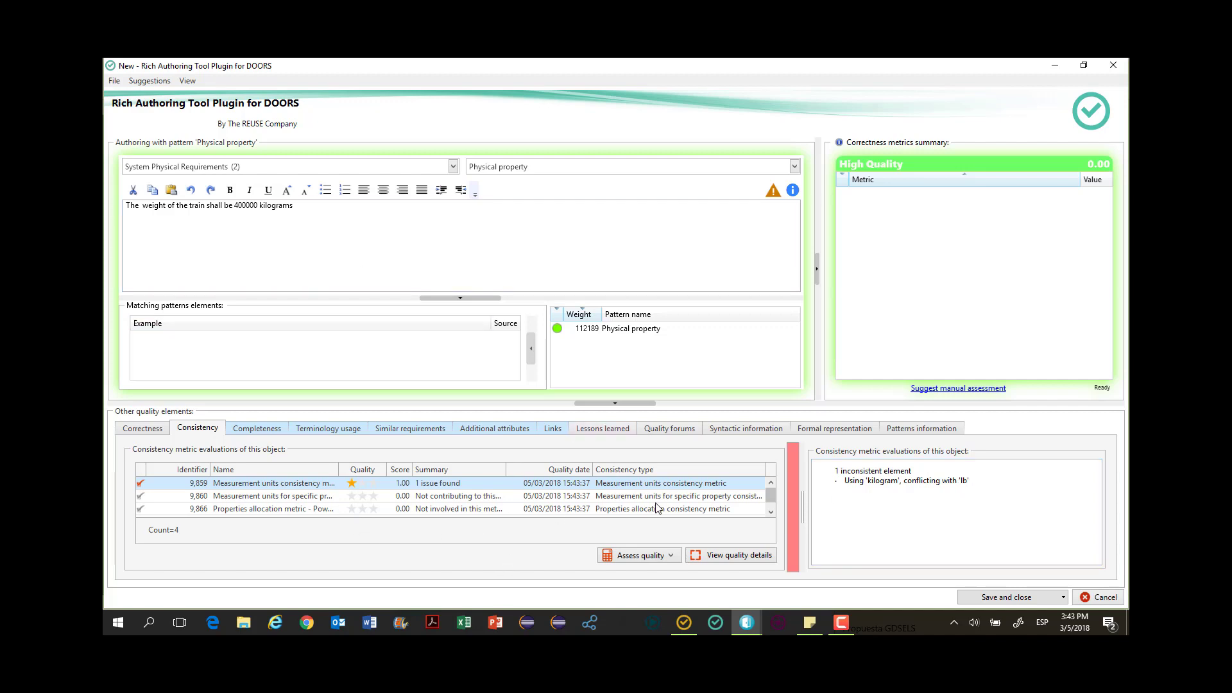
{"action": "left_click_drag", "start_coordinate": [717, 403], "coordinate": [717, 365]}
{"action": "left_click", "coordinate": [402, 486]}
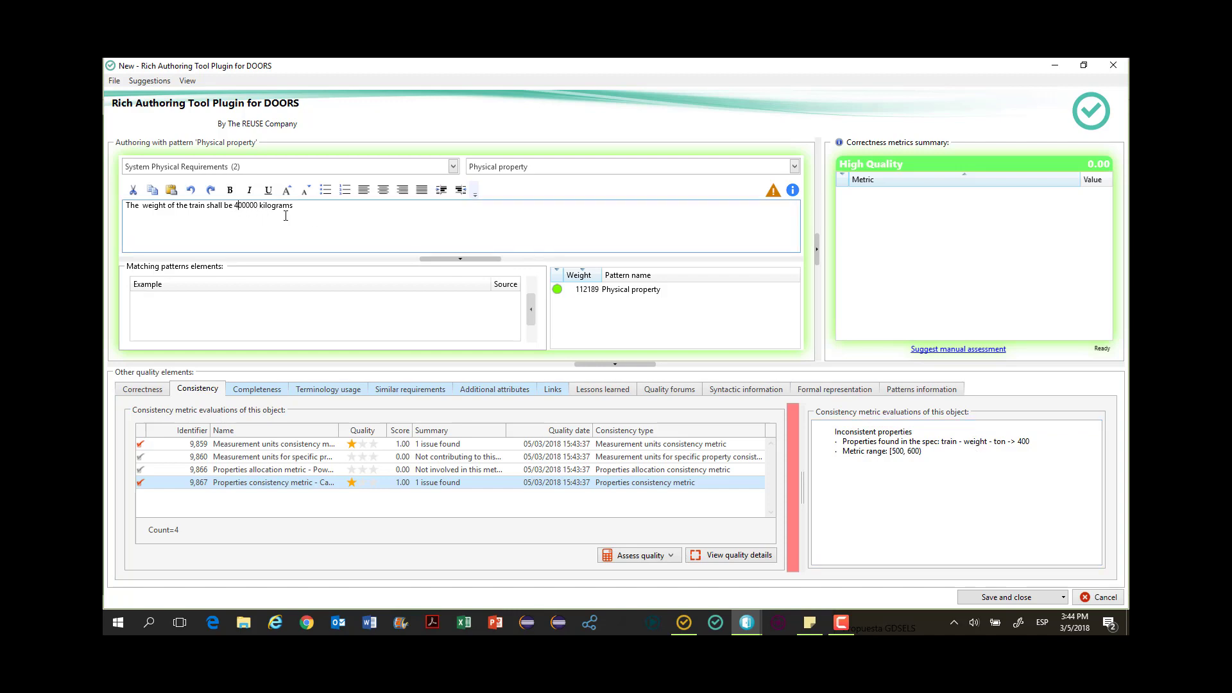
Set the train weight in the requirement to 550000 kilograms
{"action": "key", "text": "BackSpace"}
{"action": "type", "text": "5"}
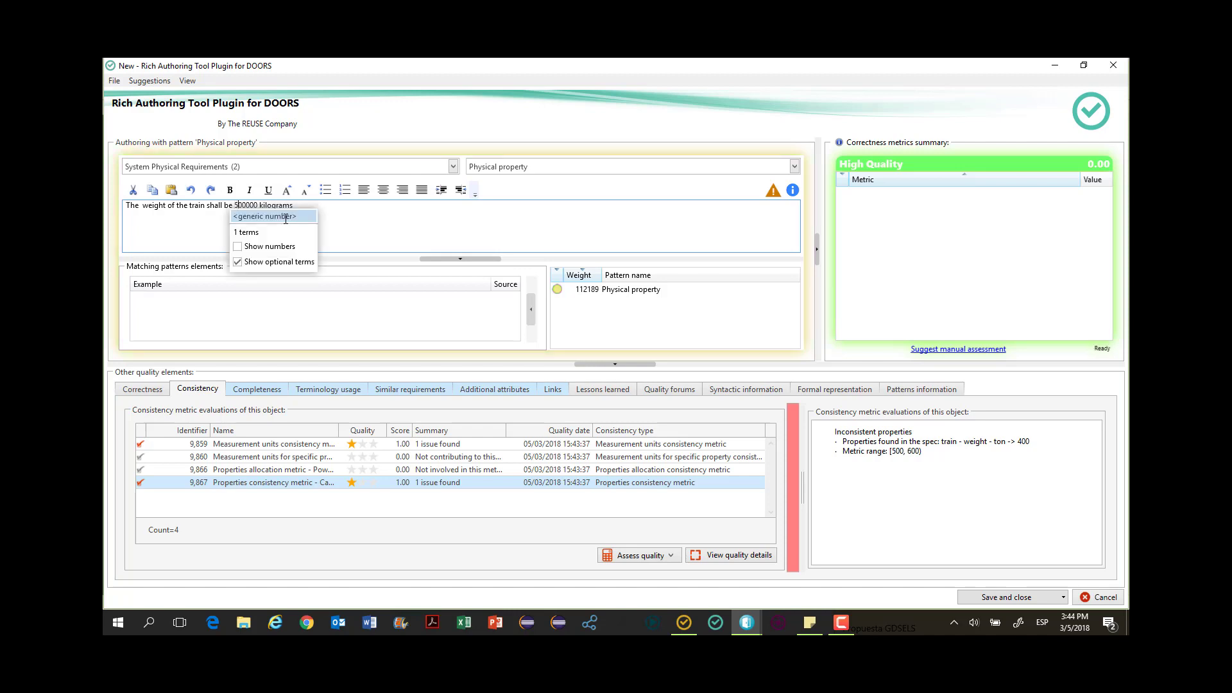
{"action": "type", "text": "5"}
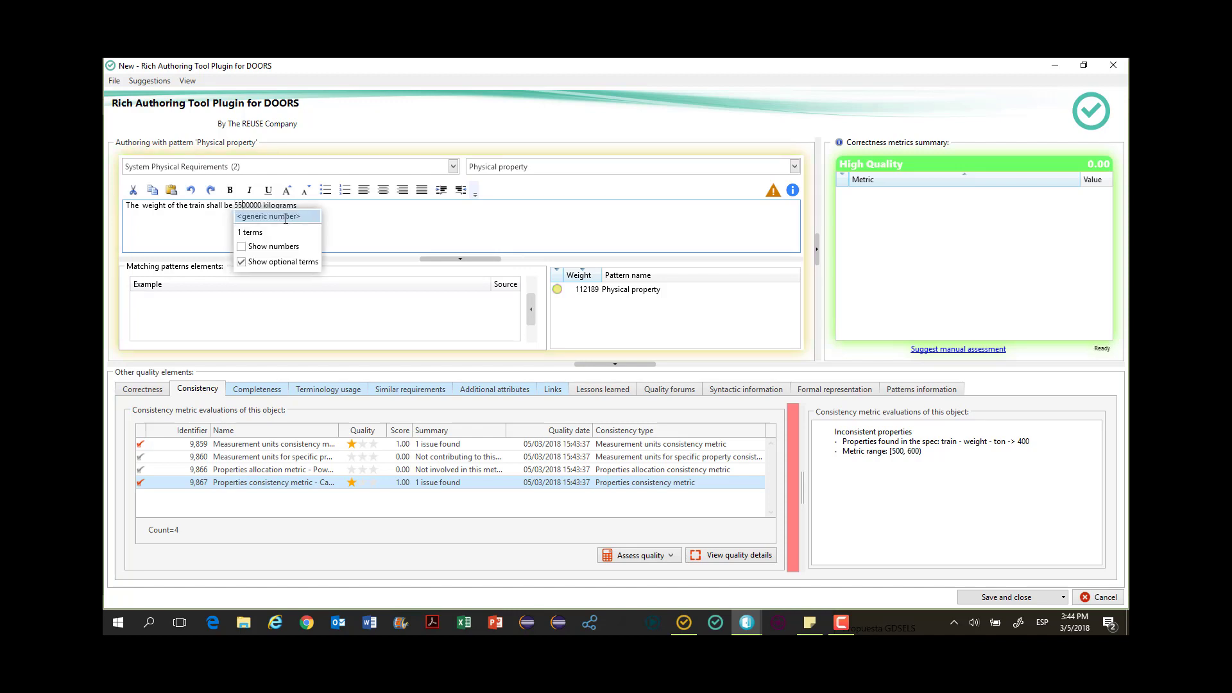
{"action": "key", "text": "Right"}
{"action": "key", "text": "Delete"}
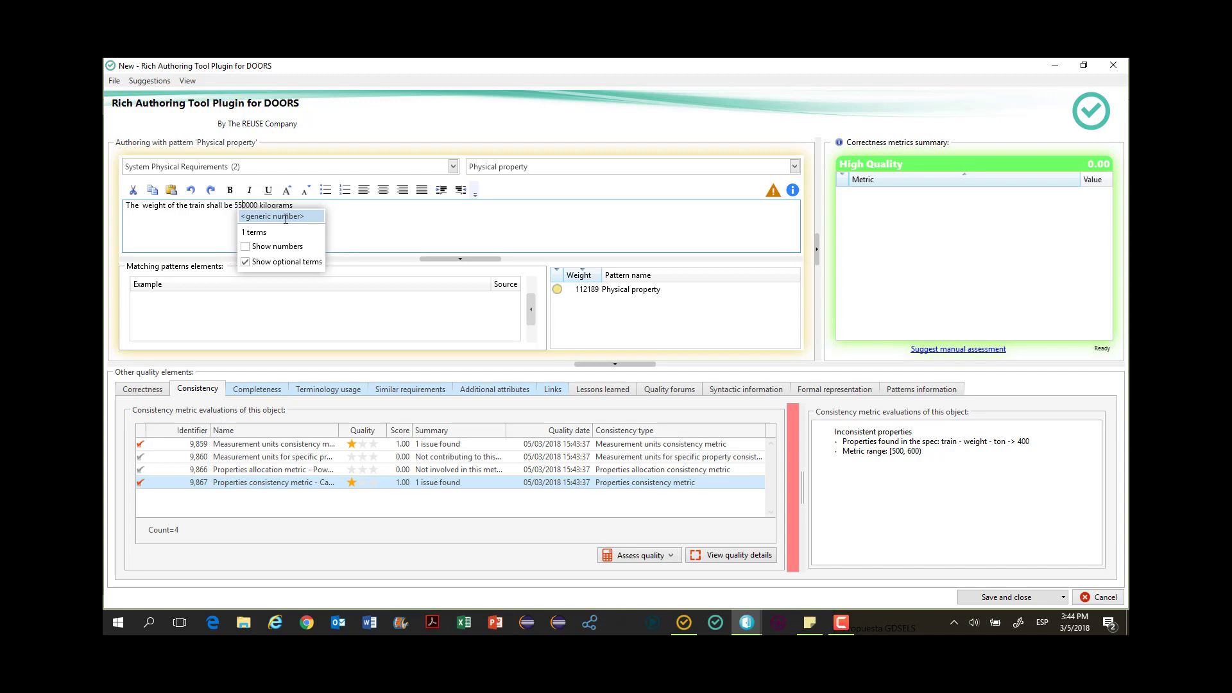
Reassess the corrected requirement for all available consistency metrics, and save and close it
{"action": "left_click", "coordinate": [626, 558]}
{"action": "left_click", "coordinate": [625, 571]}
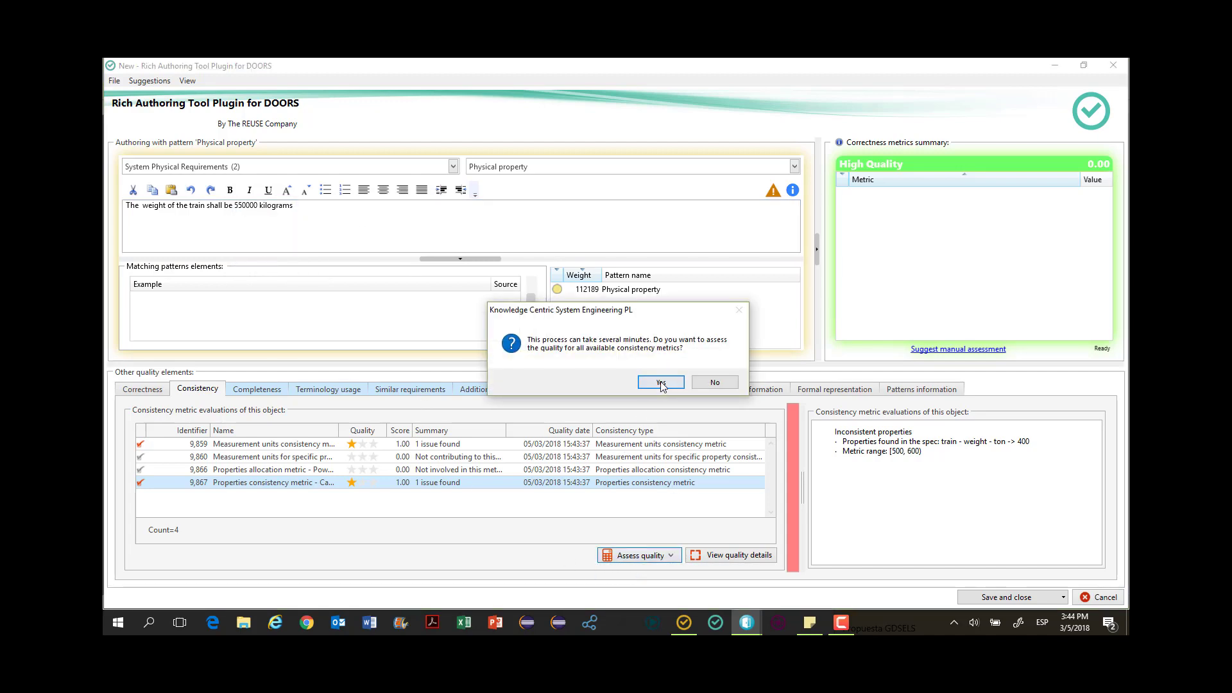
{"action": "left_click", "coordinate": [660, 381]}
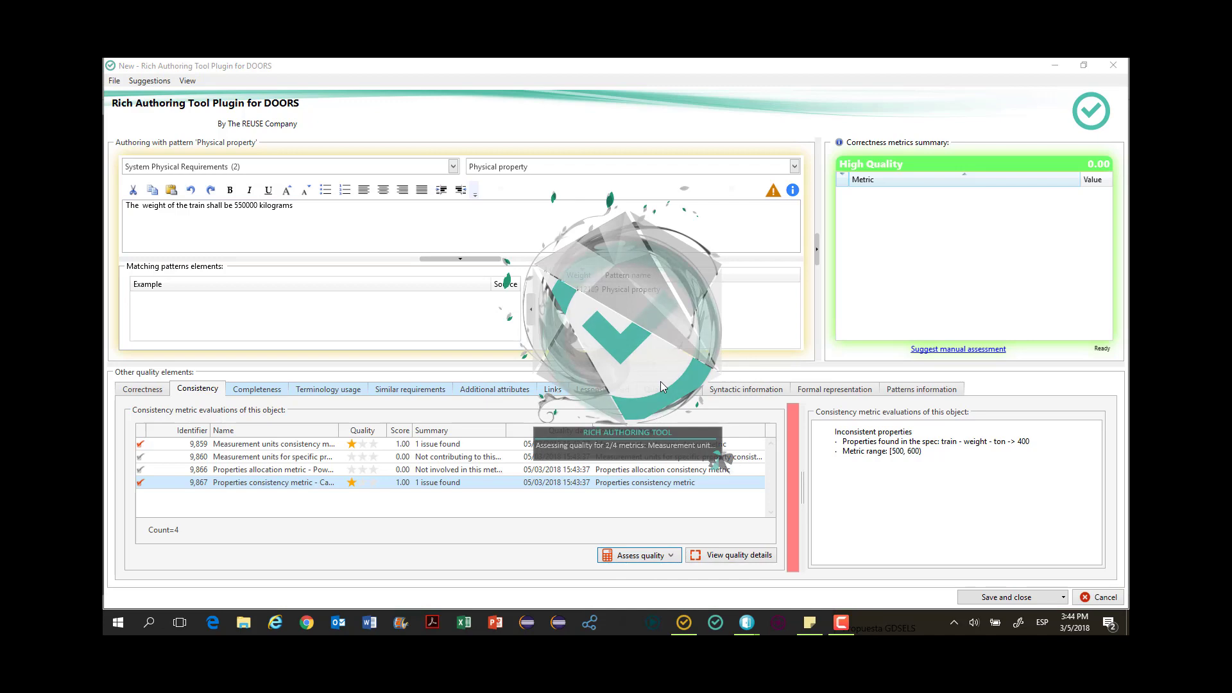
{"action": "left_click", "coordinate": [392, 483]}
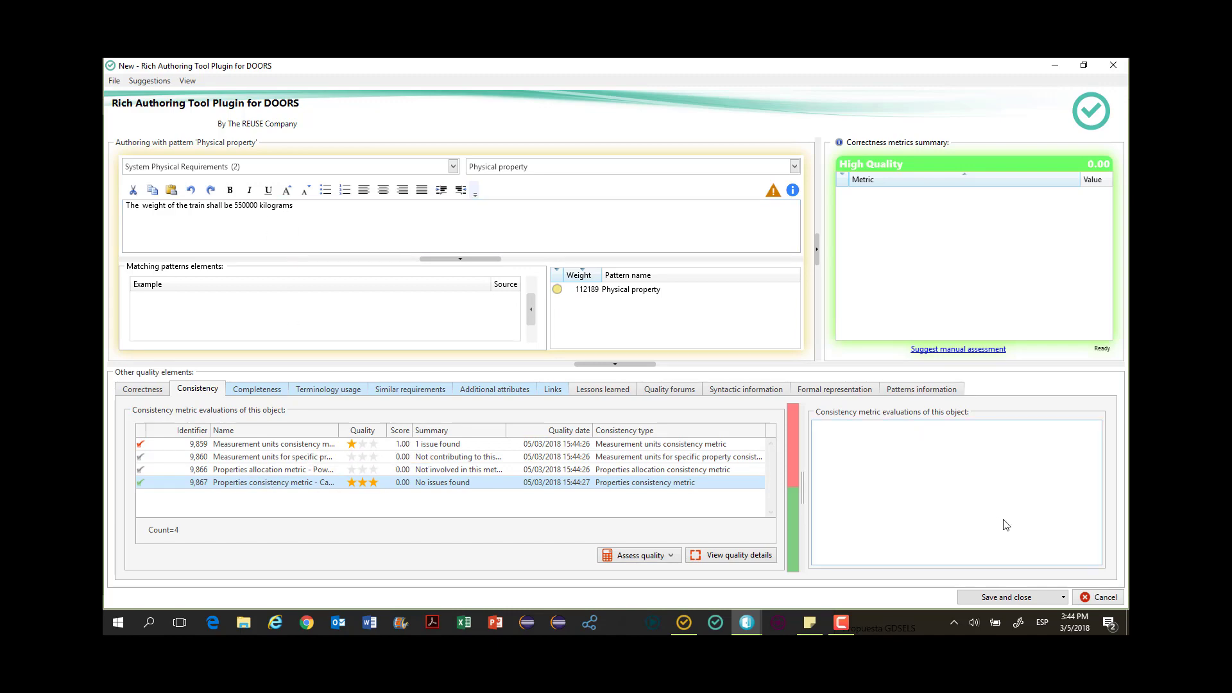
{"action": "left_click", "coordinate": [1013, 595]}
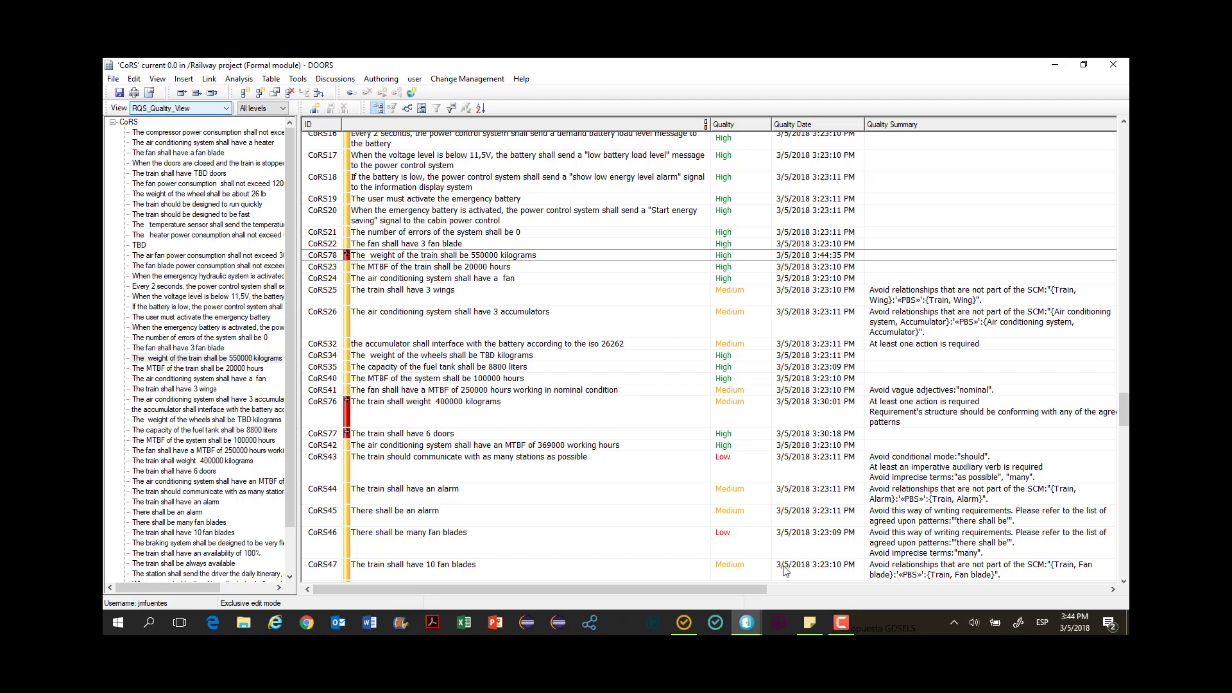
Switch to System Quality Analyzer and list the completeness metrics with the Name column widened to show full names
{"action": "left_click", "coordinate": [680, 631]}
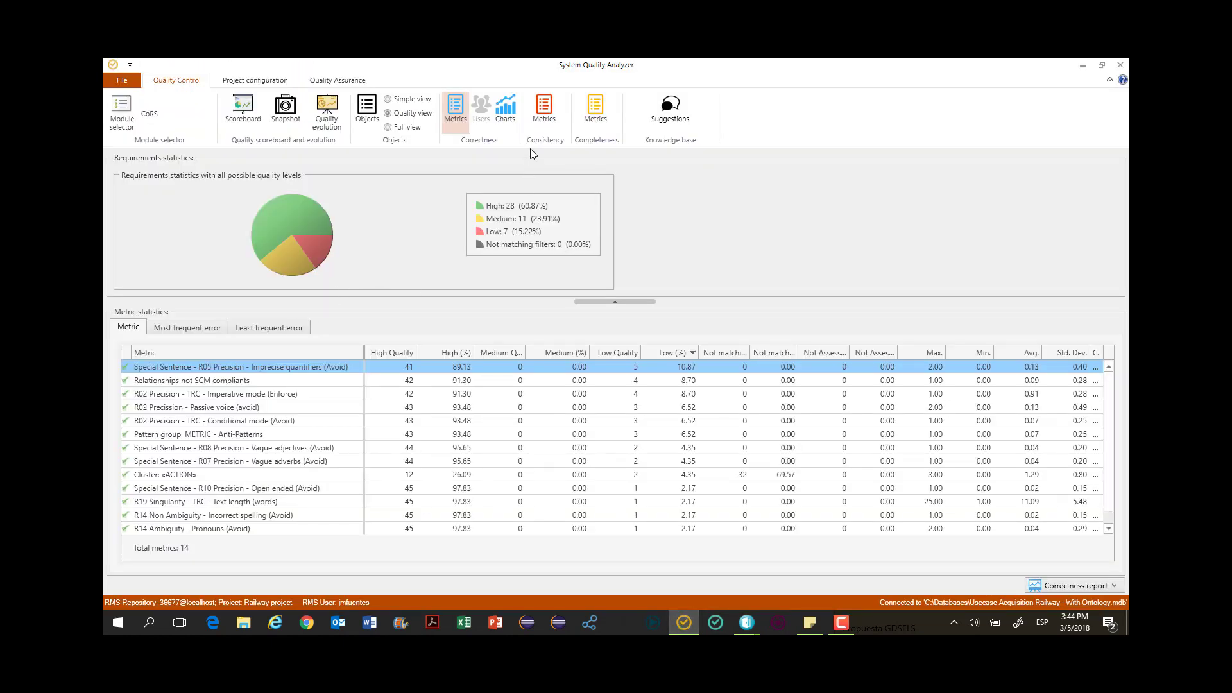
{"action": "left_click", "coordinate": [601, 115]}
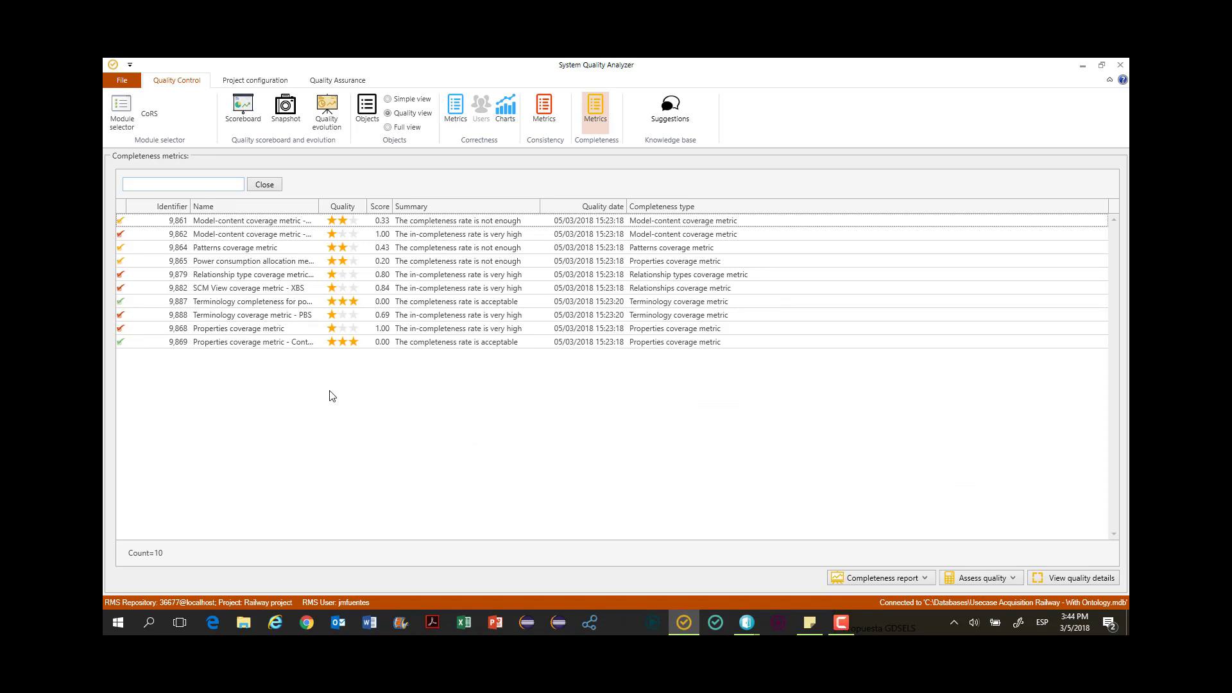
{"action": "left_click_drag", "start_coordinate": [319, 206], "coordinate": [461, 206]}
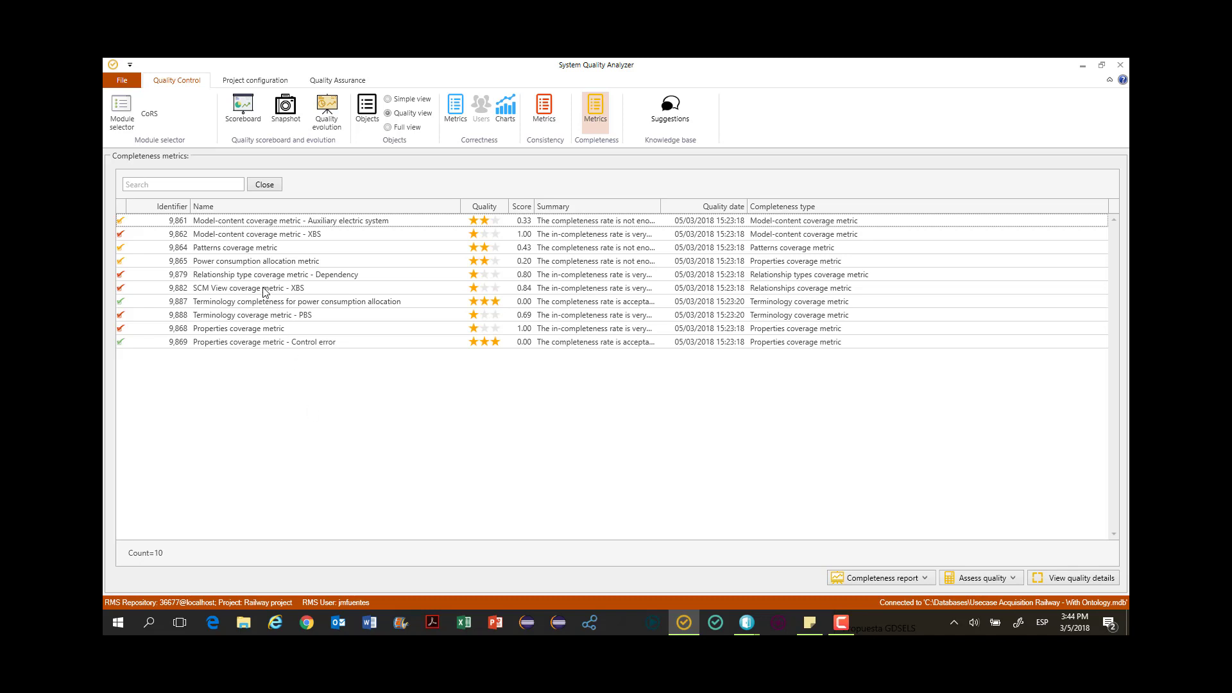
Examine which properties selected in the Power consumption allocation metric are missing from the requirements specification and which are found in it
{"action": "left_click", "coordinate": [263, 261]}
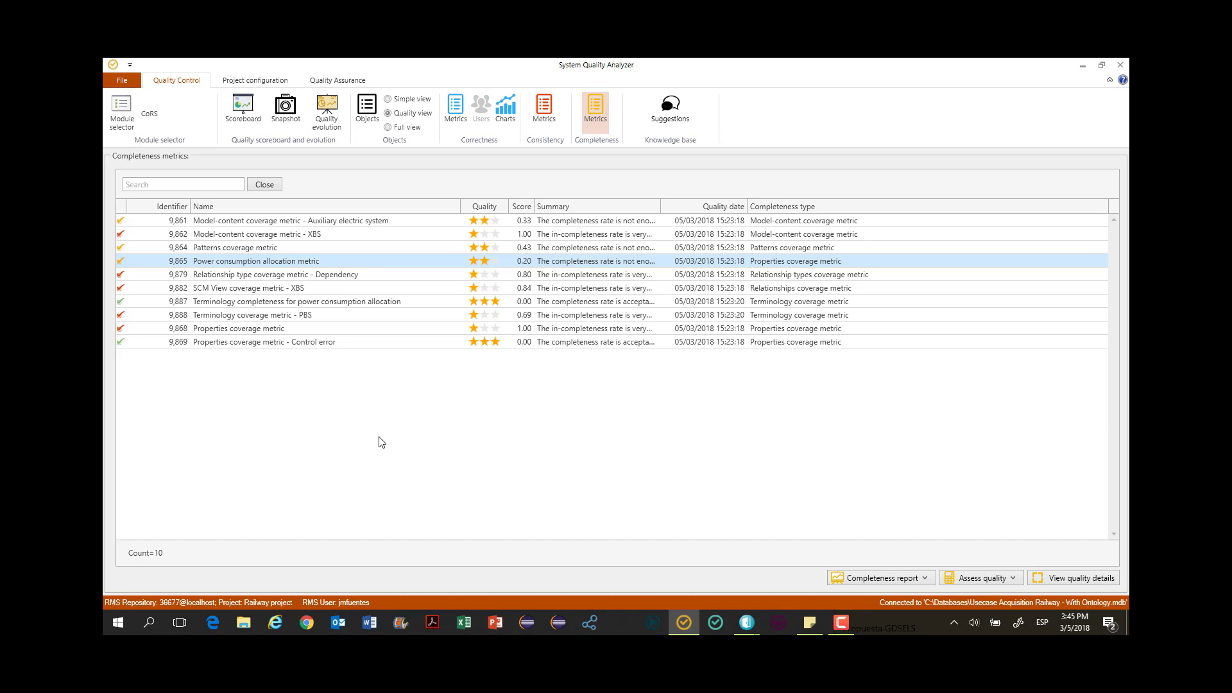
{"action": "double_click", "coordinate": [285, 262]}
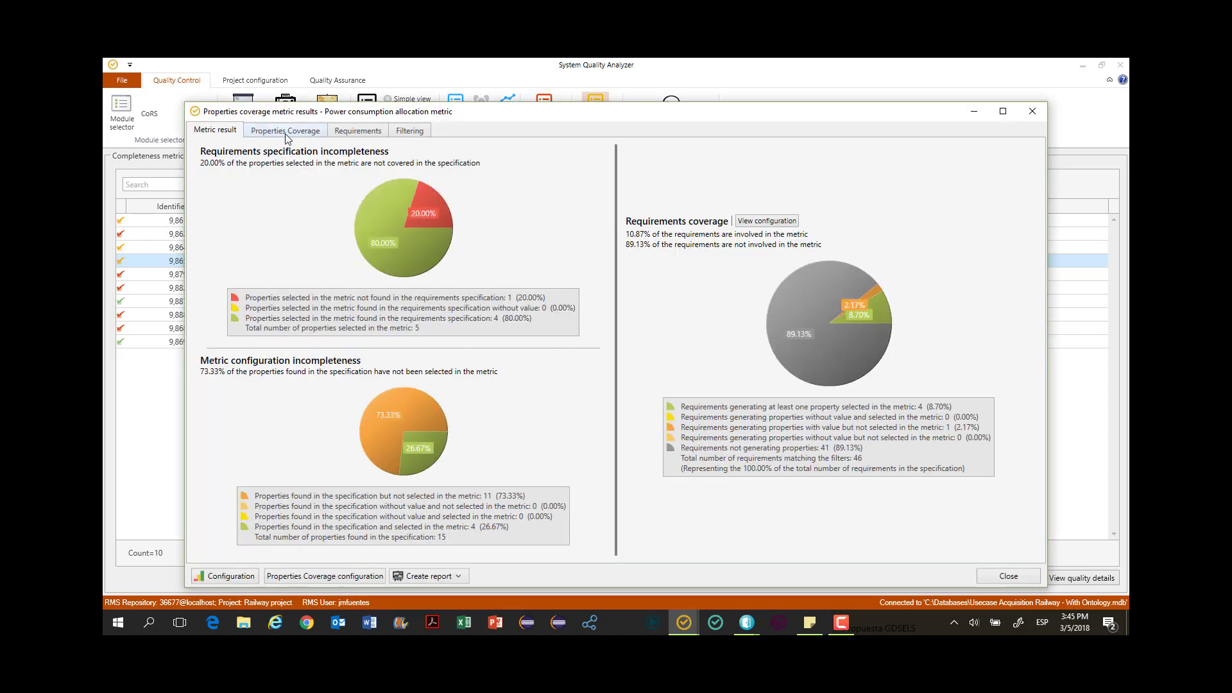
{"action": "left_click_drag", "start_coordinate": [303, 116], "coordinate": [304, 95]}
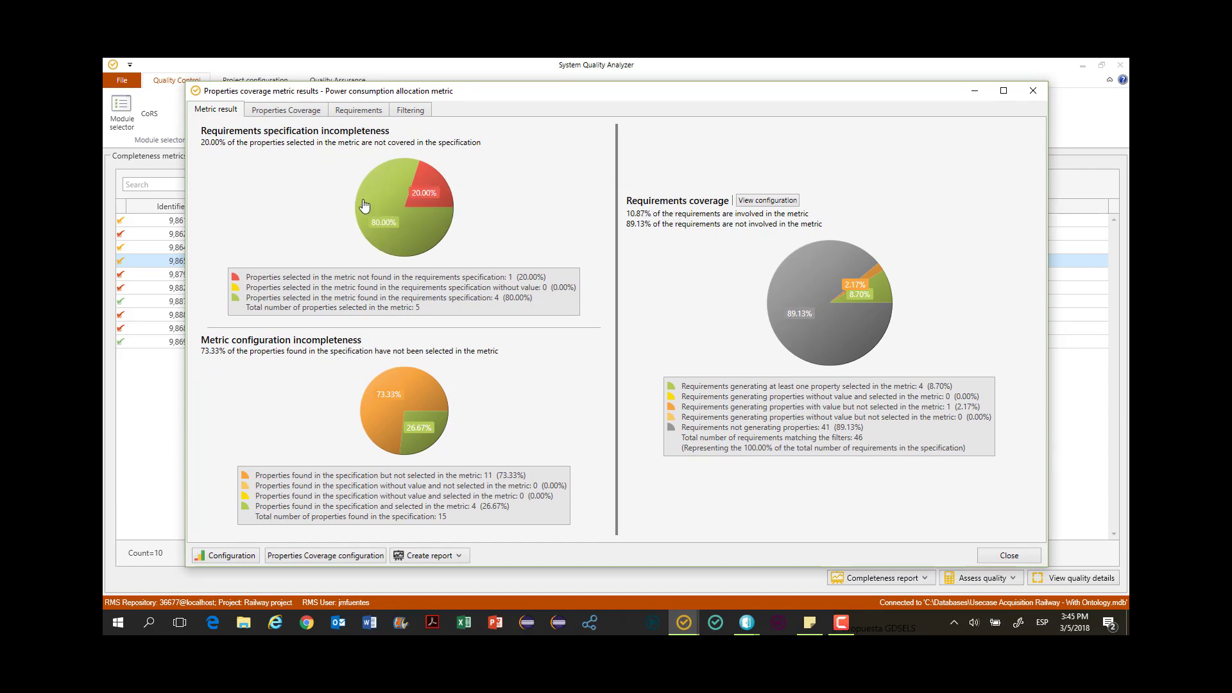
{"action": "mouse_move", "coordinate": [369, 236]}
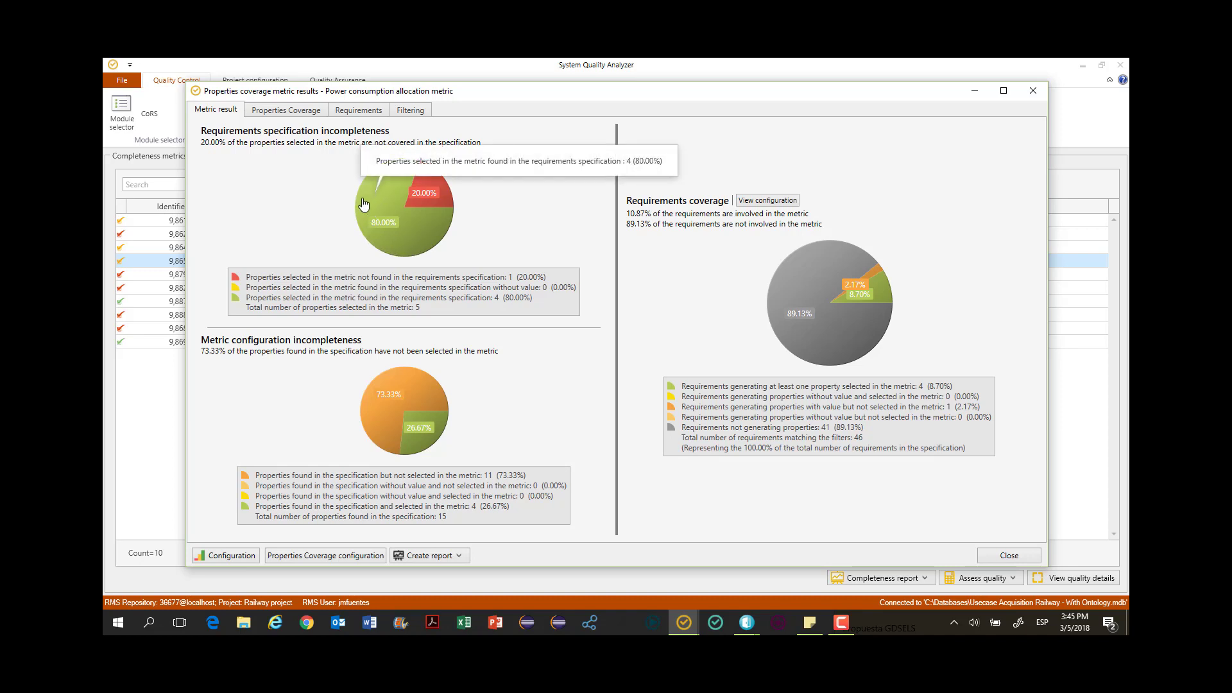
{"action": "left_click", "coordinate": [427, 199]}
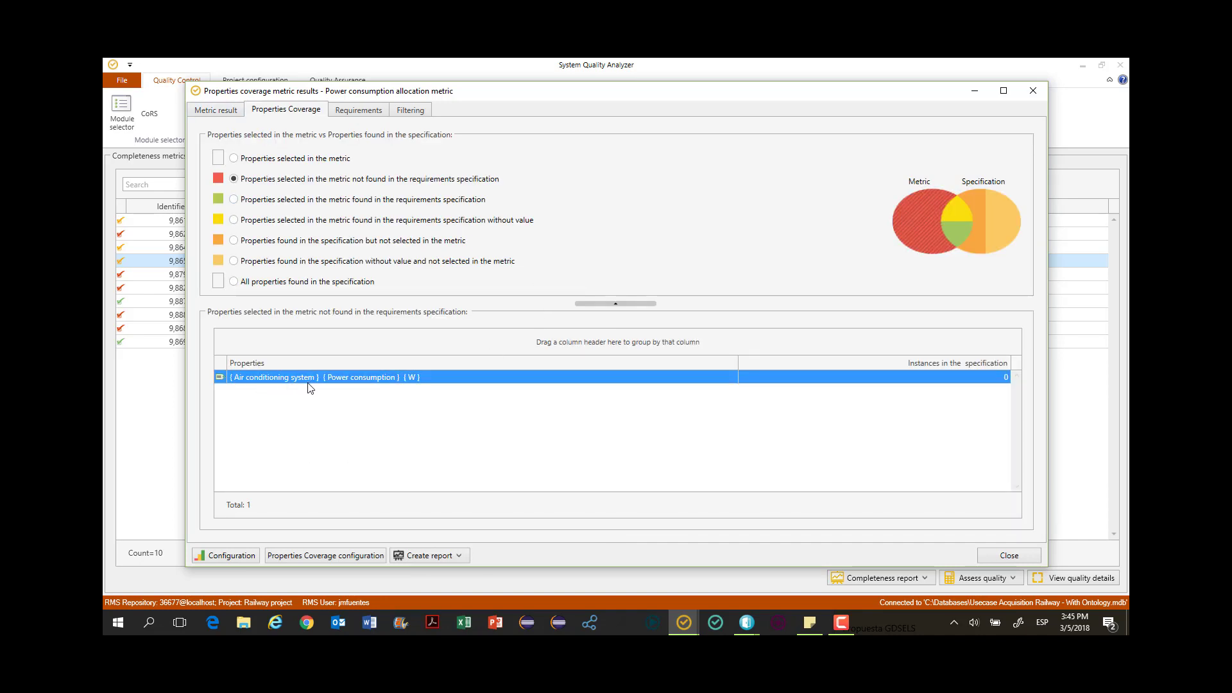
{"action": "left_click", "coordinate": [242, 200]}
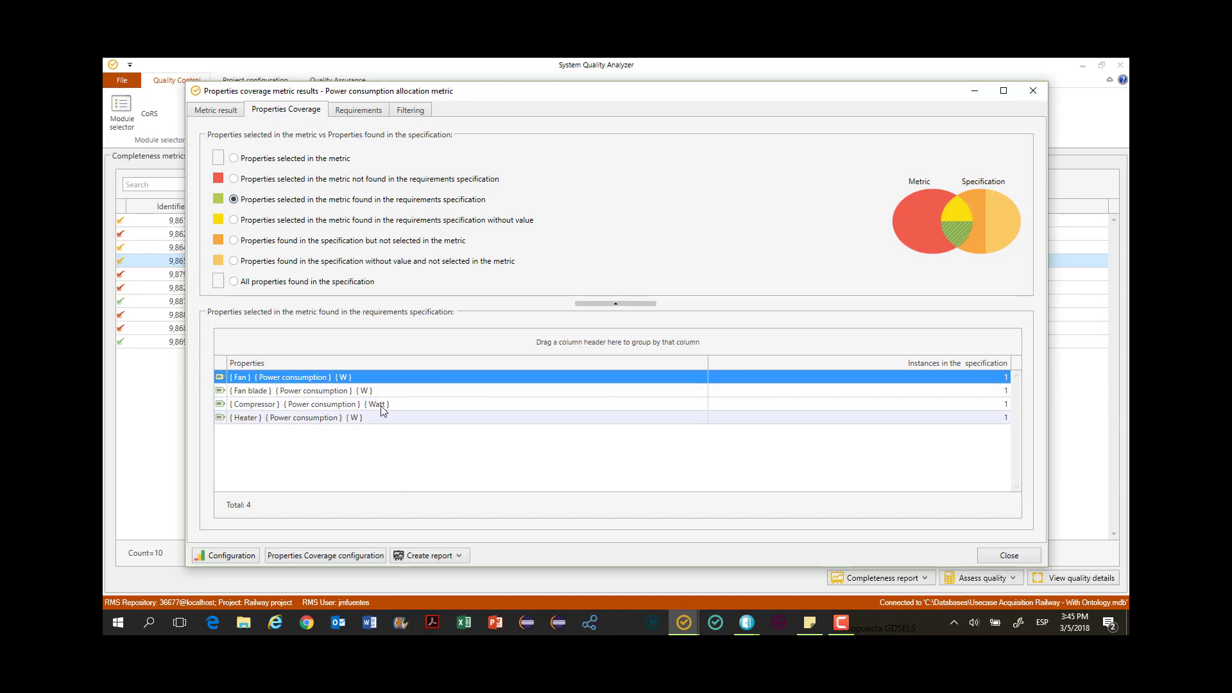
{"action": "left_click", "coordinate": [1001, 553]}
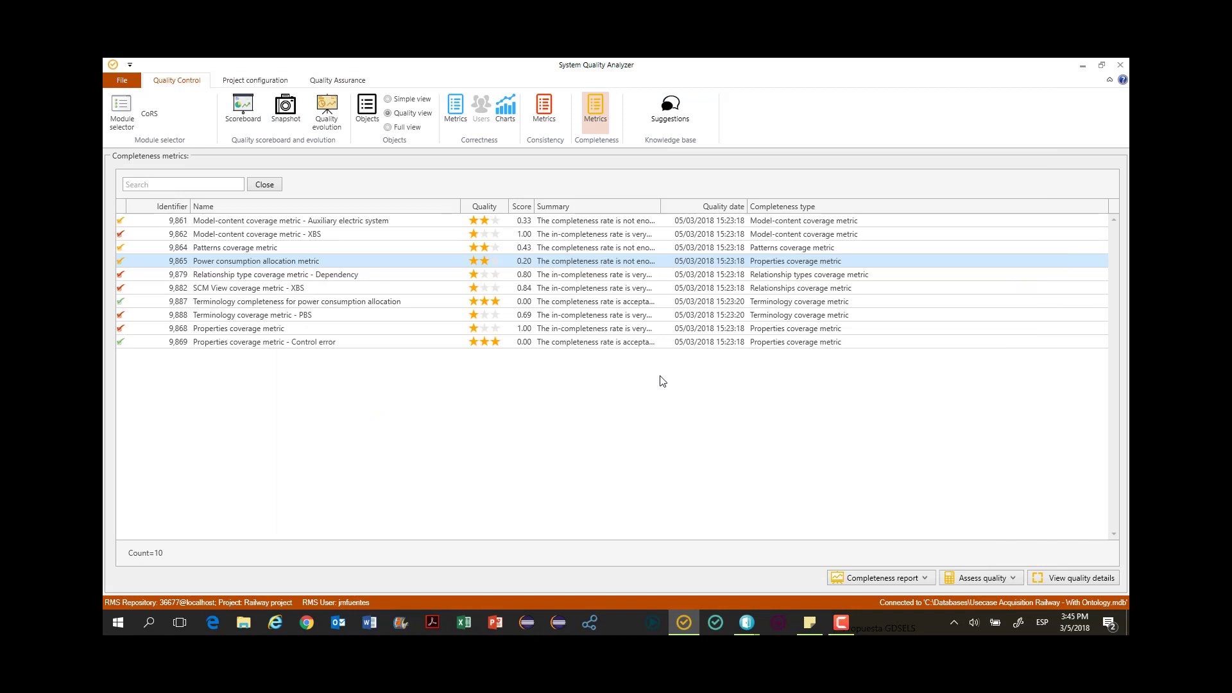
Return to the CoRS module in DOORS and start a new requirement from the fuel tank capacity row, using the System Physical Characteristic Requirement pattern
{"action": "key", "text": "alt+Tab"}
{"action": "key", "text": "alt+Tab"}
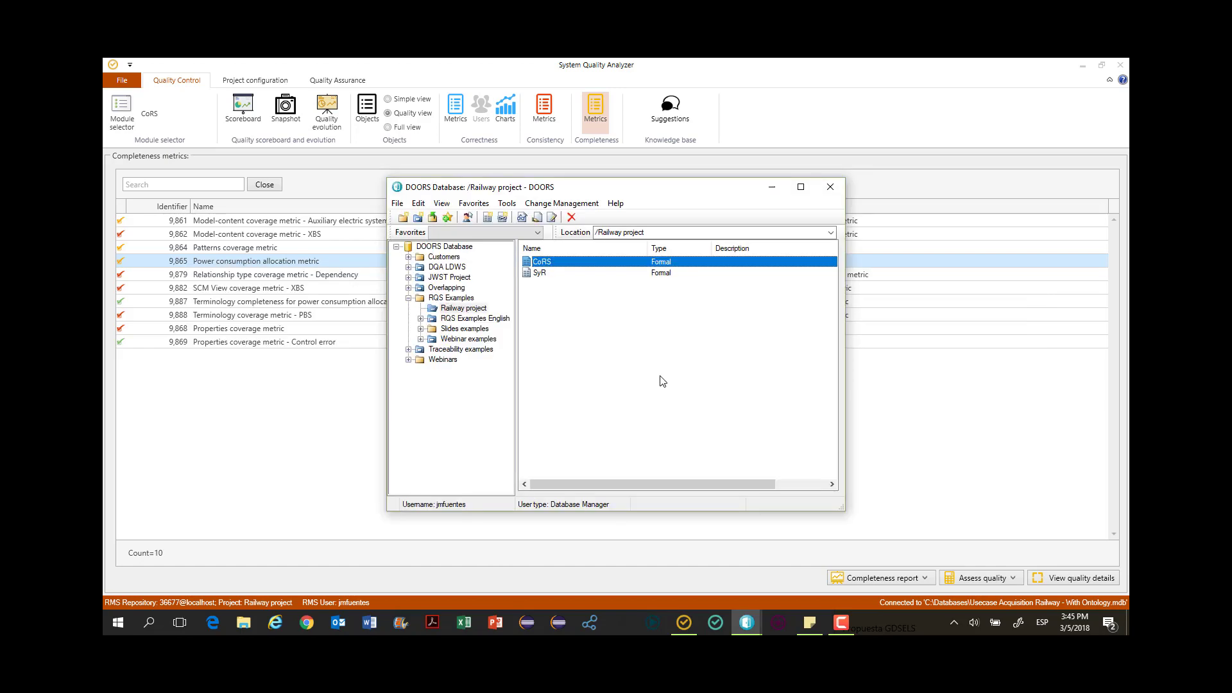
{"action": "key", "text": "alt+Tab"}
{"action": "key", "text": "alt+Tab"}
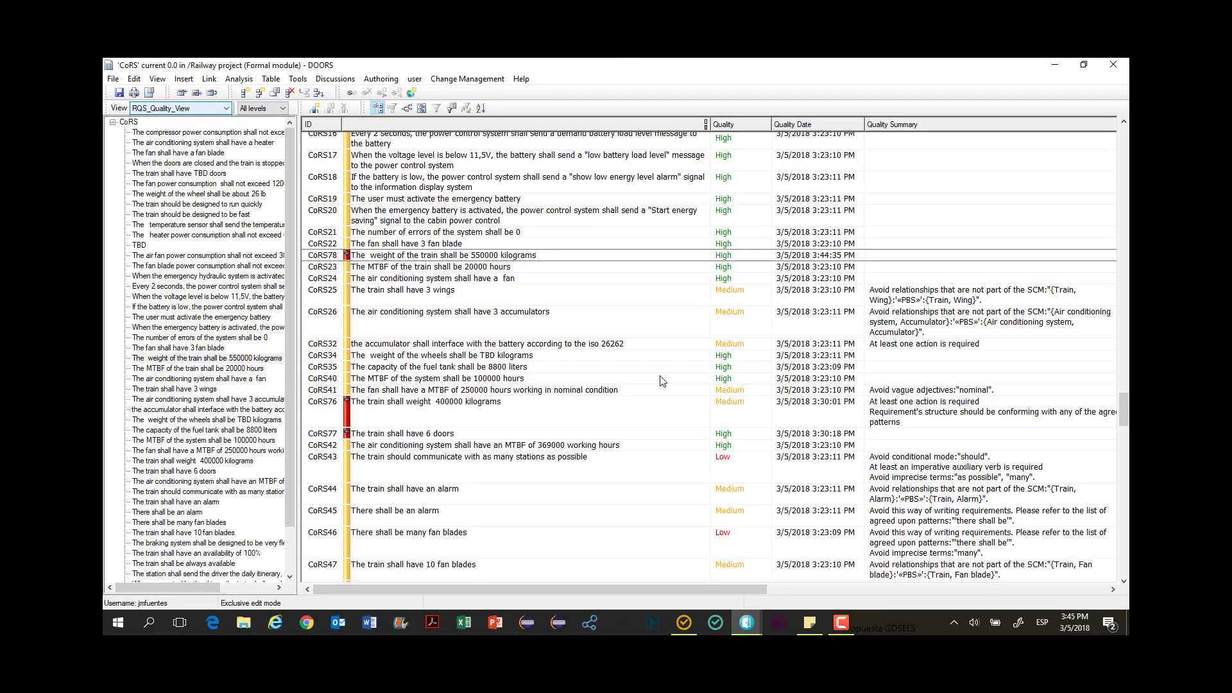
{"action": "left_click", "coordinate": [605, 371]}
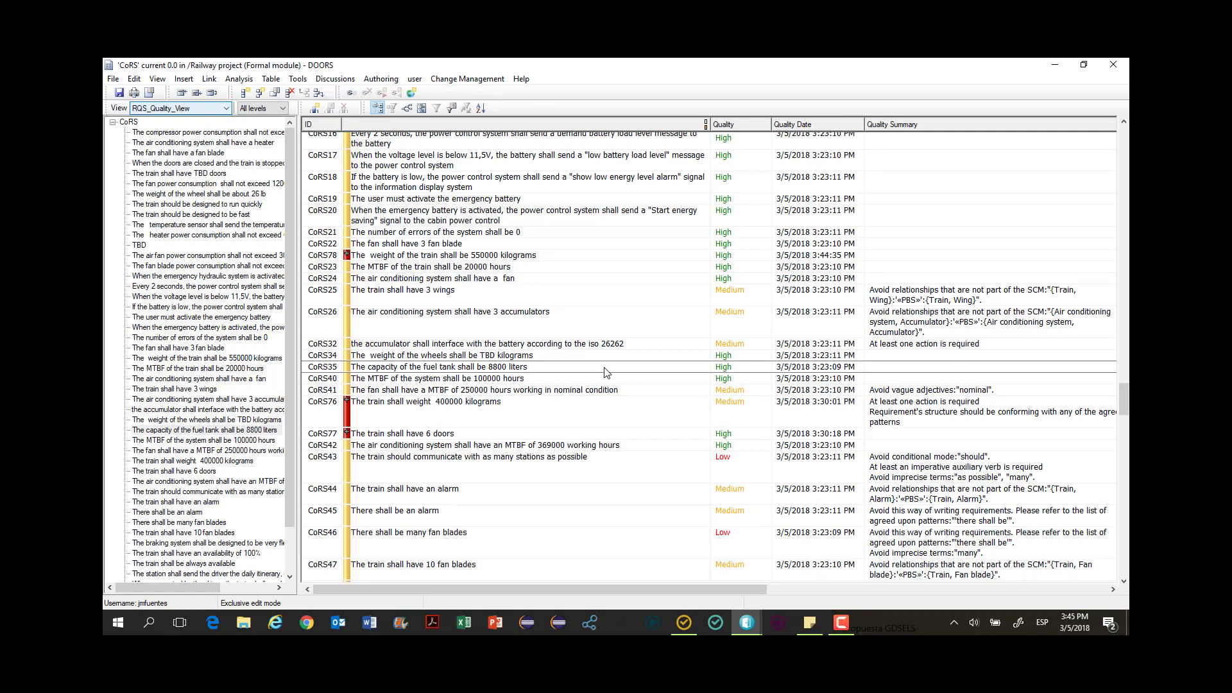
{"action": "double_click", "coordinate": [605, 372]}
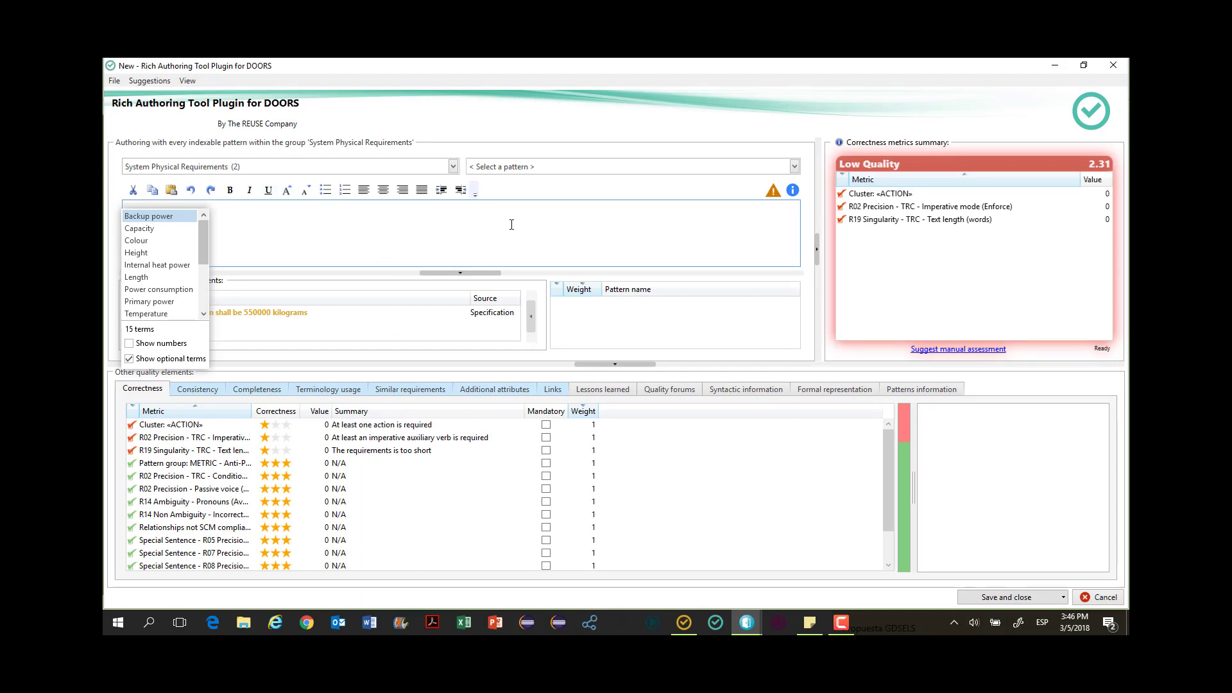
{"action": "left_click", "coordinate": [542, 168]}
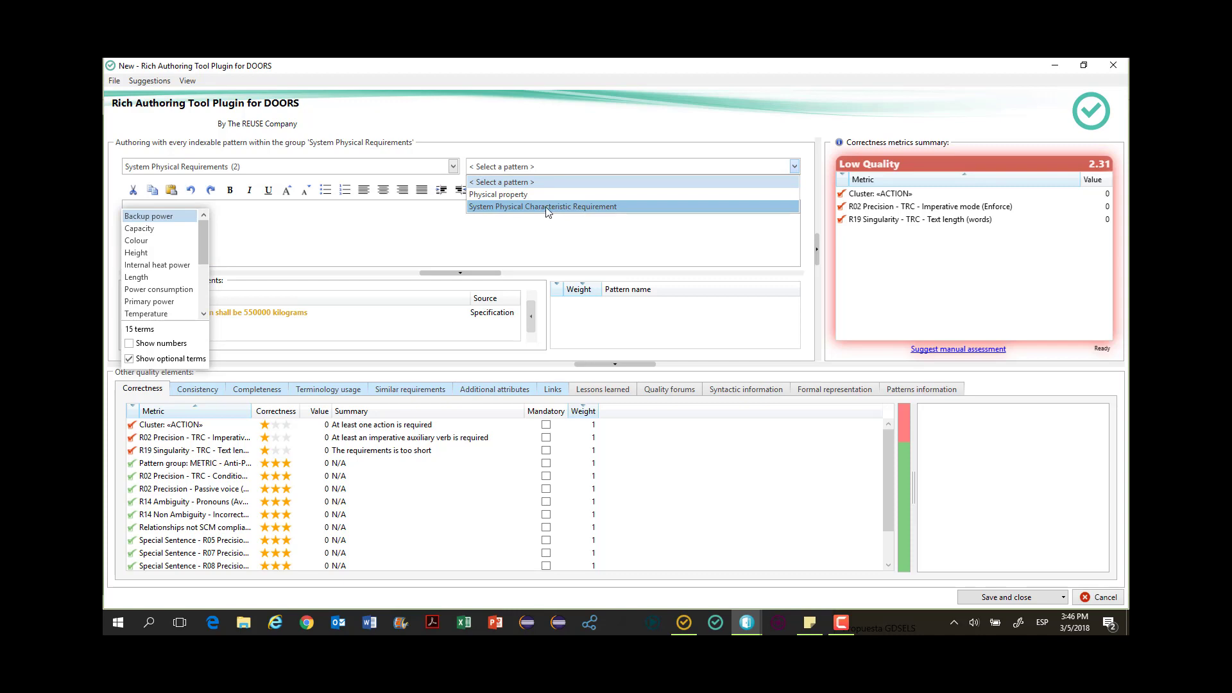
{"action": "left_click", "coordinate": [546, 206]}
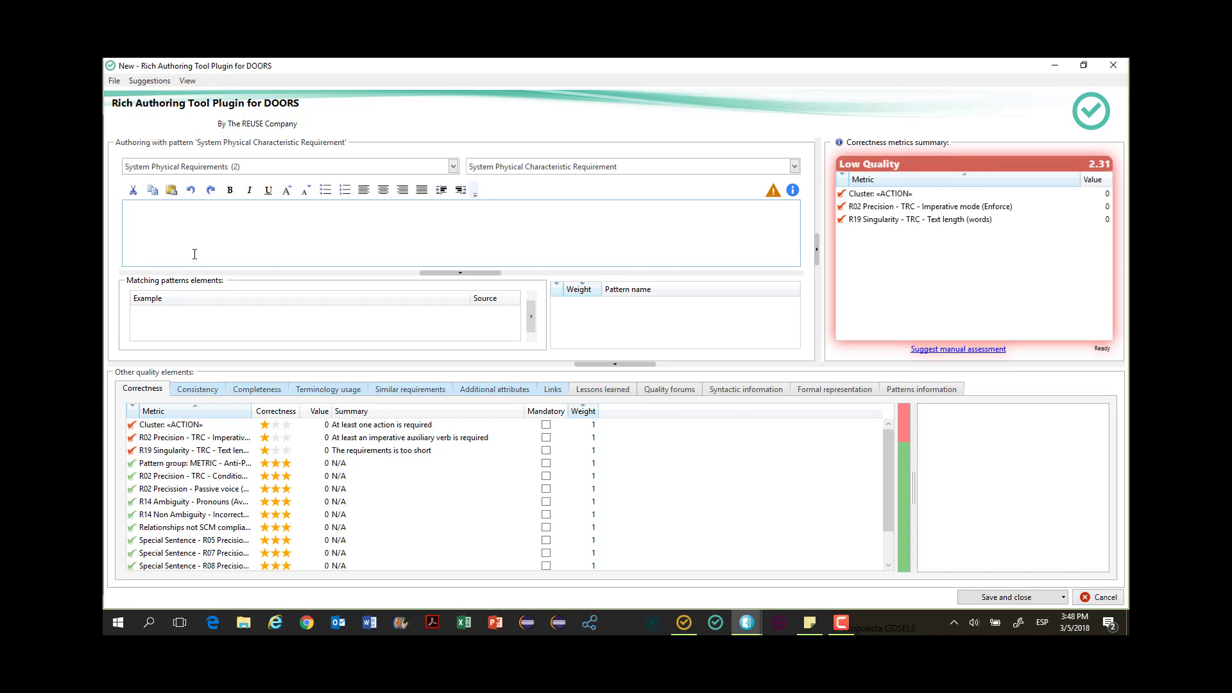
Write the requirement text "The air conditioning system power consumption shall not exceed 1 kw" following the pattern's suggested terms
{"action": "left_click", "coordinate": [192, 228]}
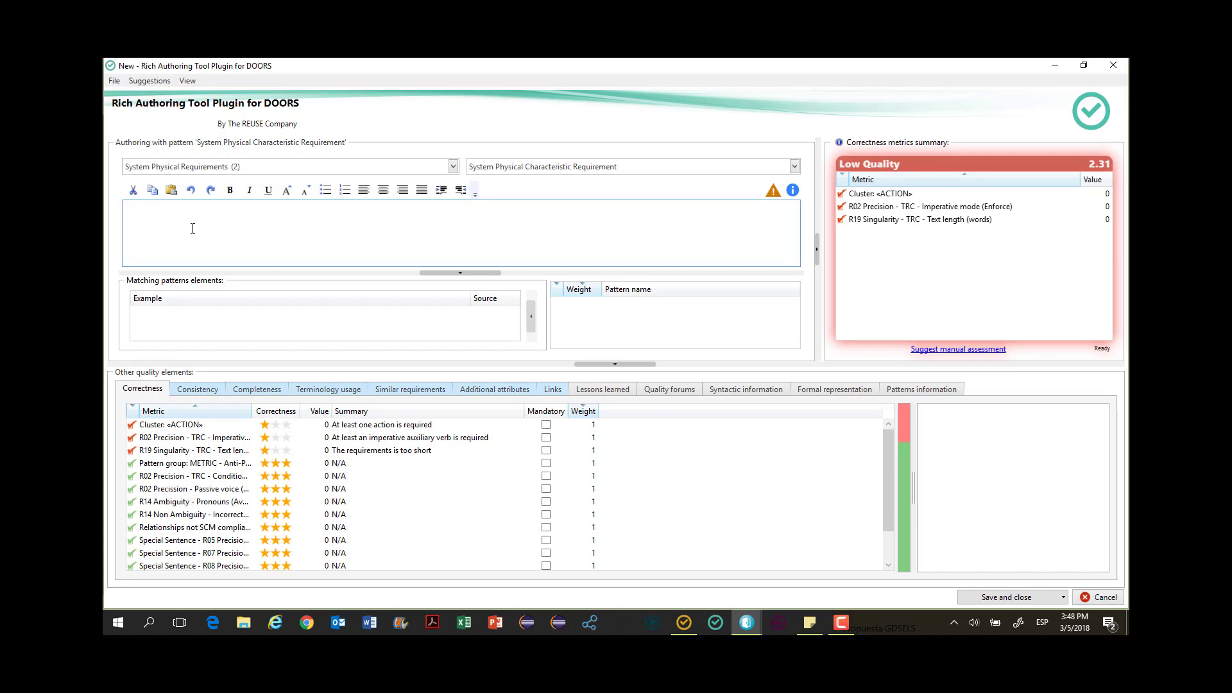
{"action": "type", "text": "The"}
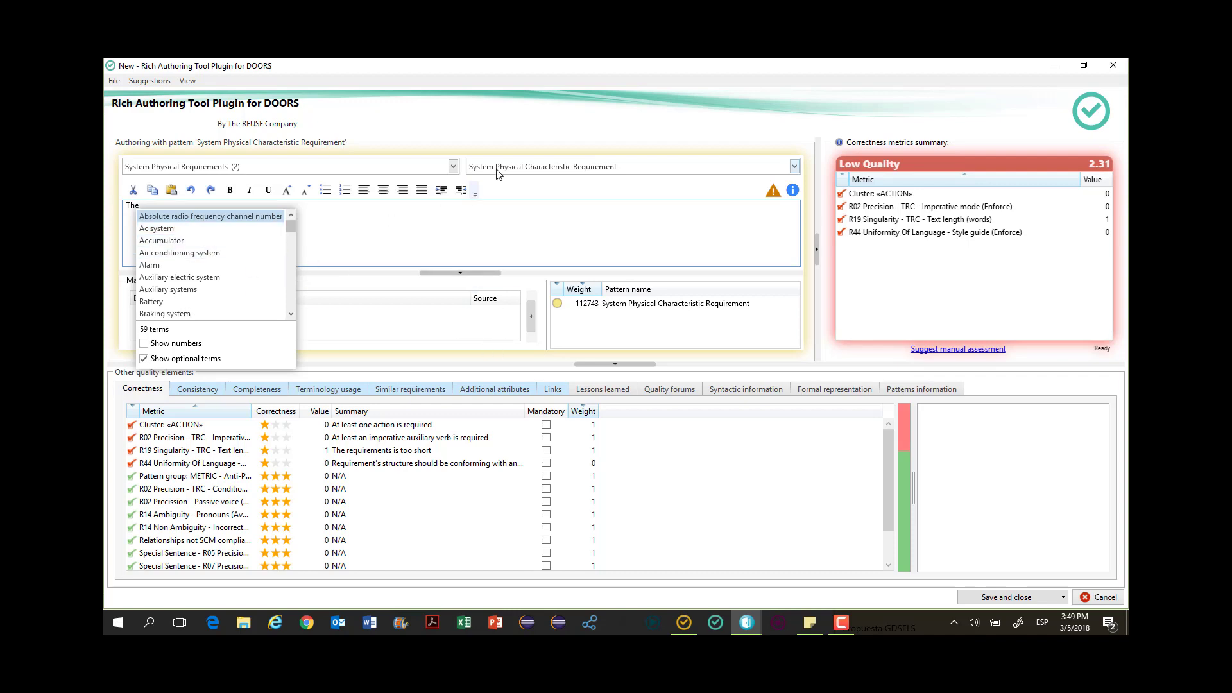
{"action": "mouse_move", "coordinate": [497, 174]}
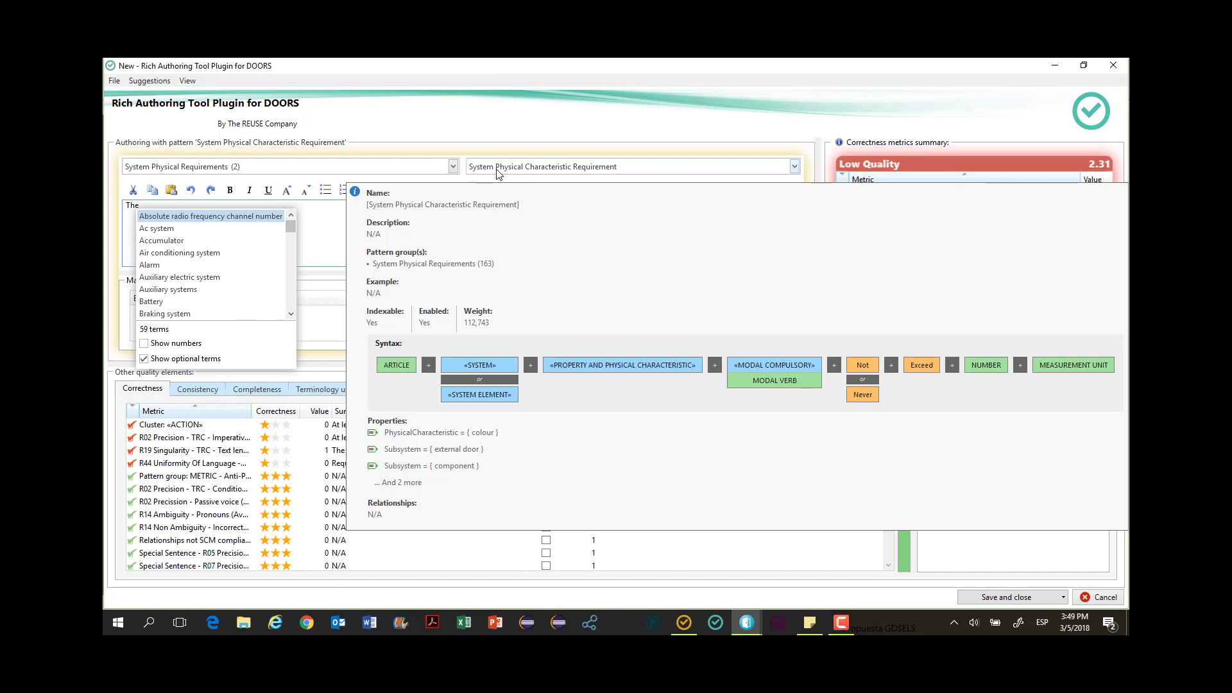
{"action": "left_click", "coordinate": [209, 201]}
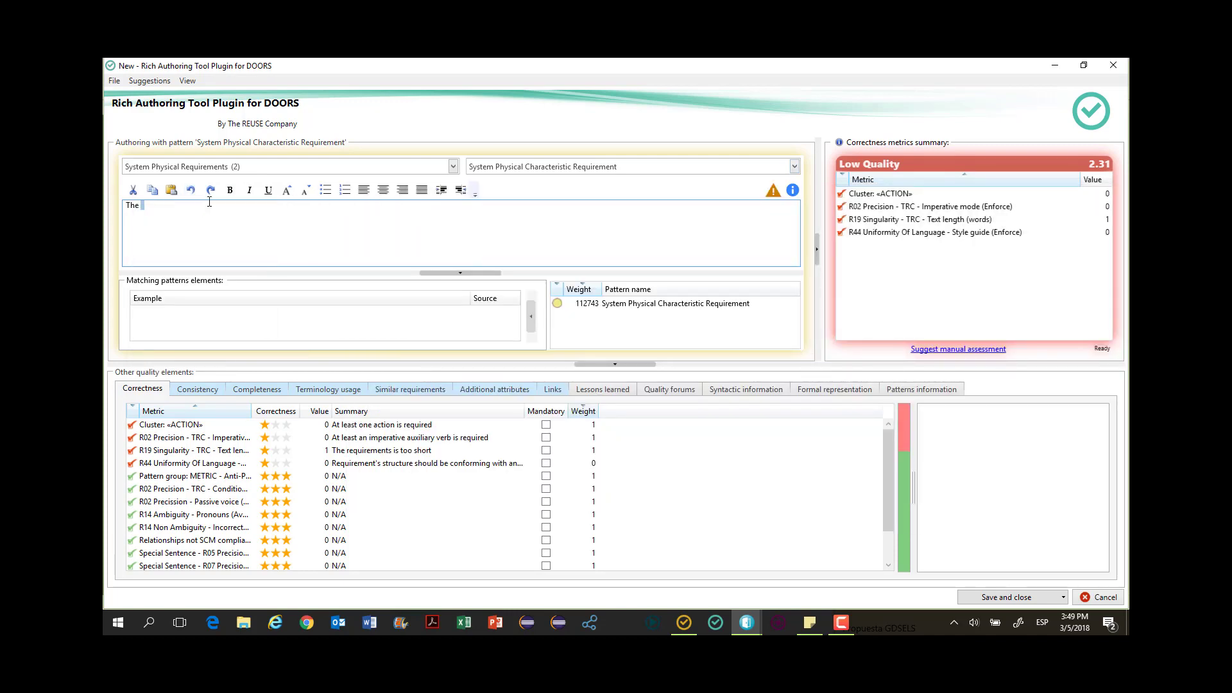
{"action": "type", "text": "air c"}
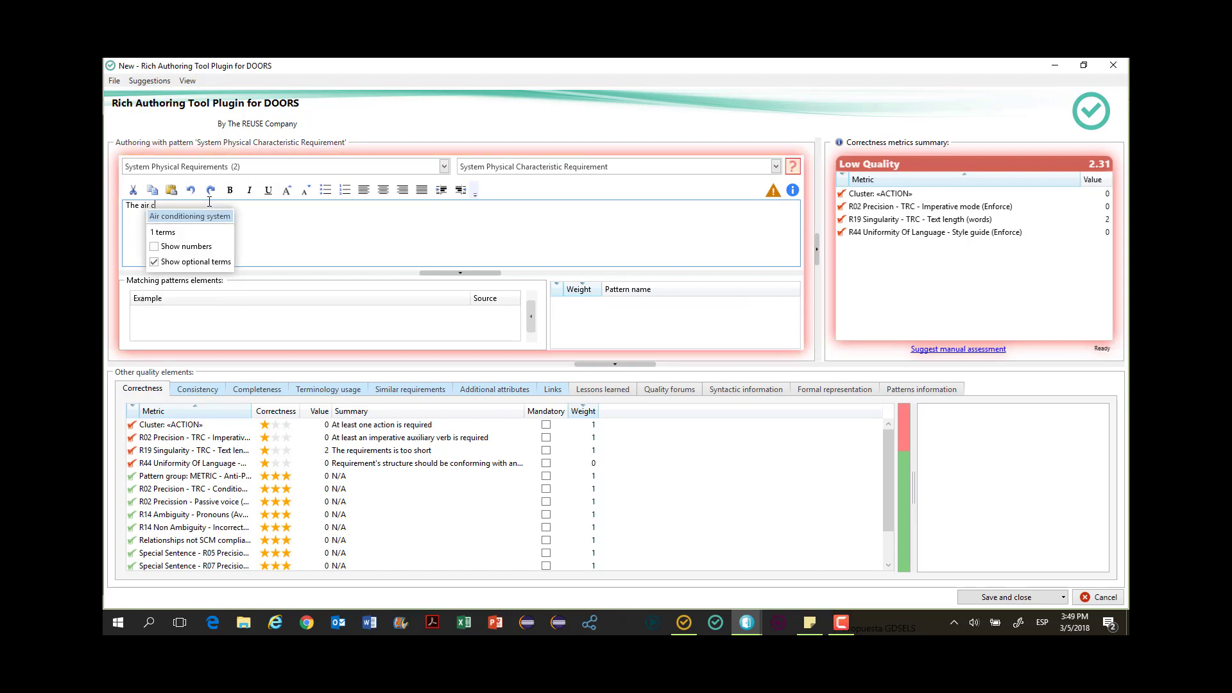
{"action": "key", "text": "Return"}
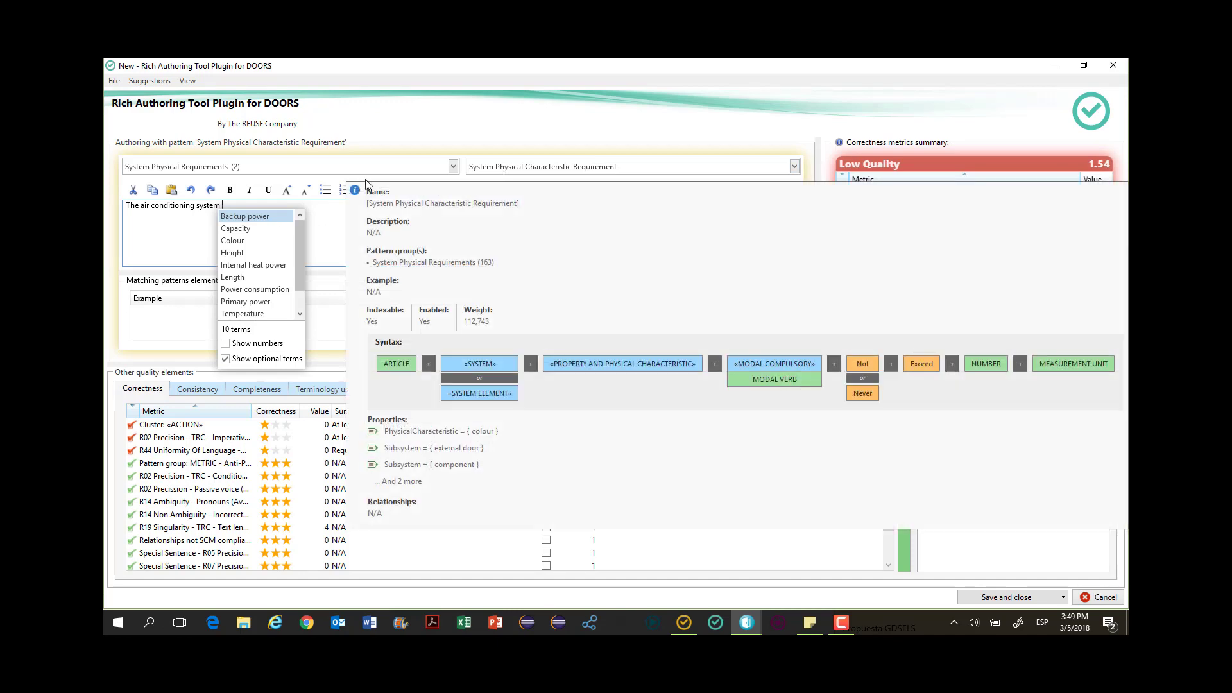
{"action": "type", "text": "pow"}
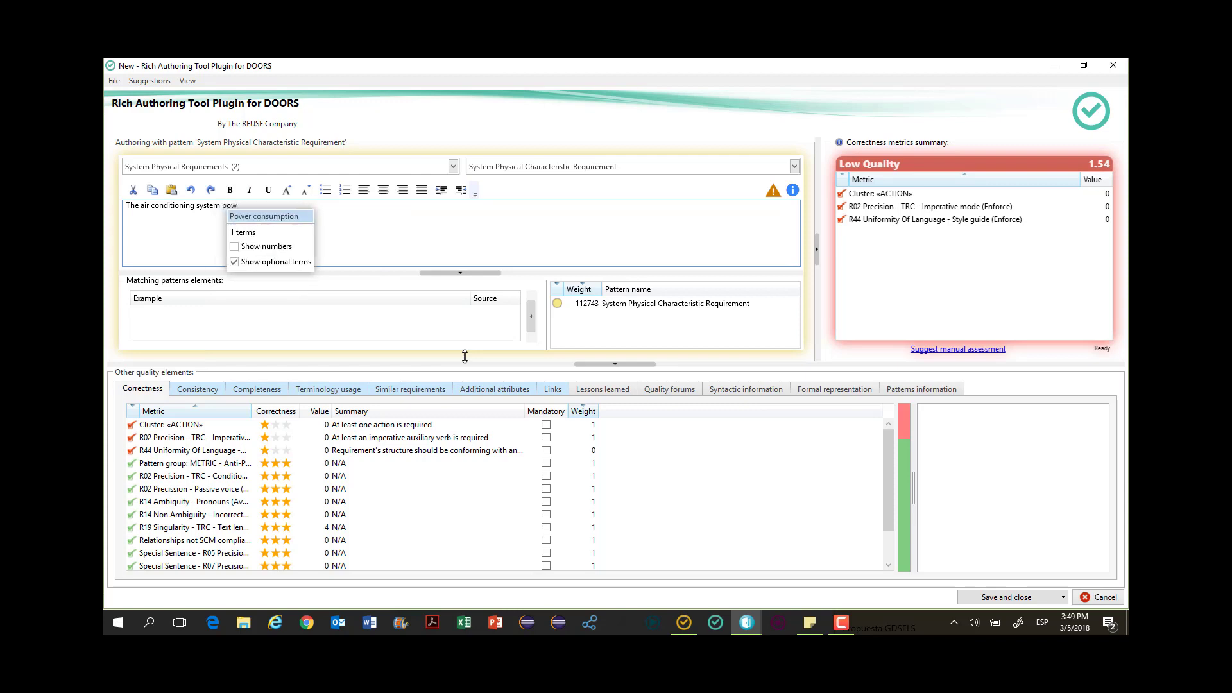
{"action": "key", "text": "Return"}
{"action": "key", "text": "Return"}
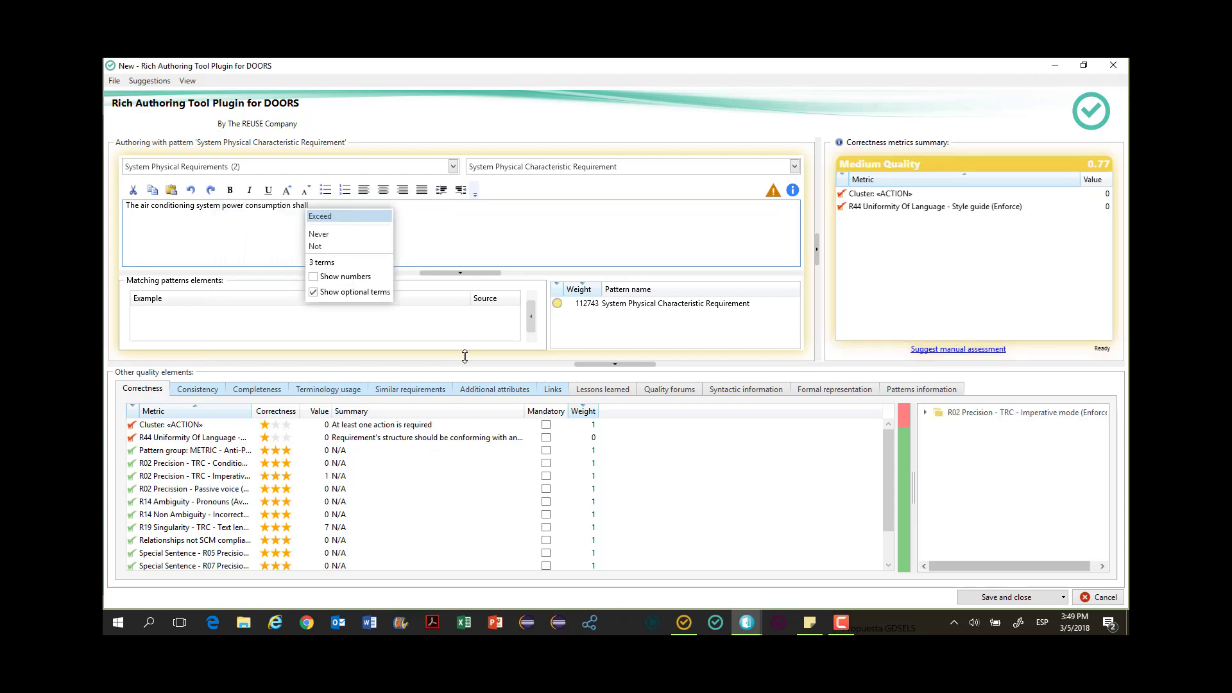
{"action": "type", "text": "not exceed "}
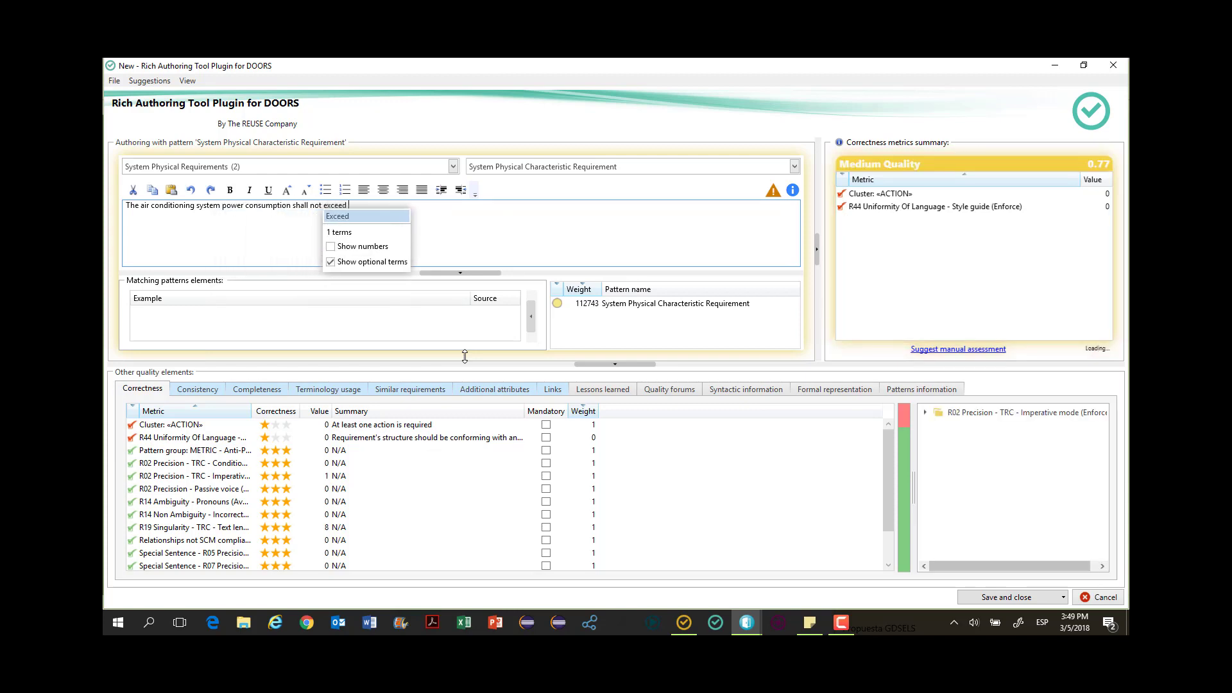
{"action": "type", "text": "1"}
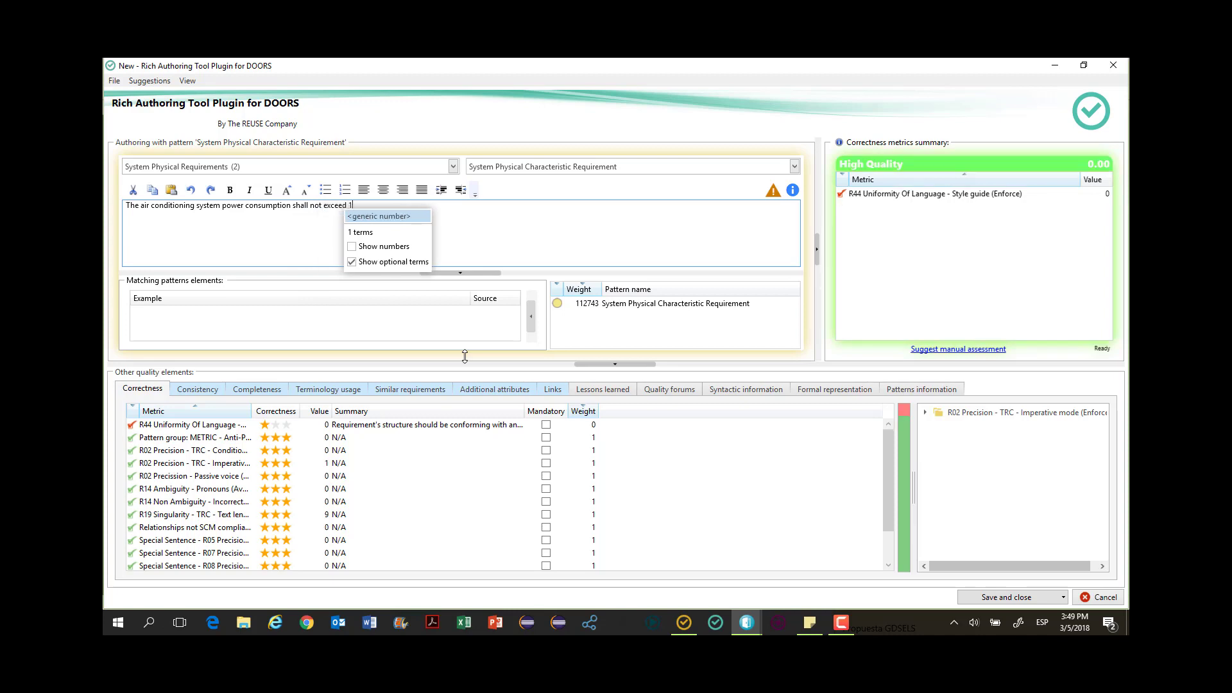
{"action": "type", "text": " kw"}
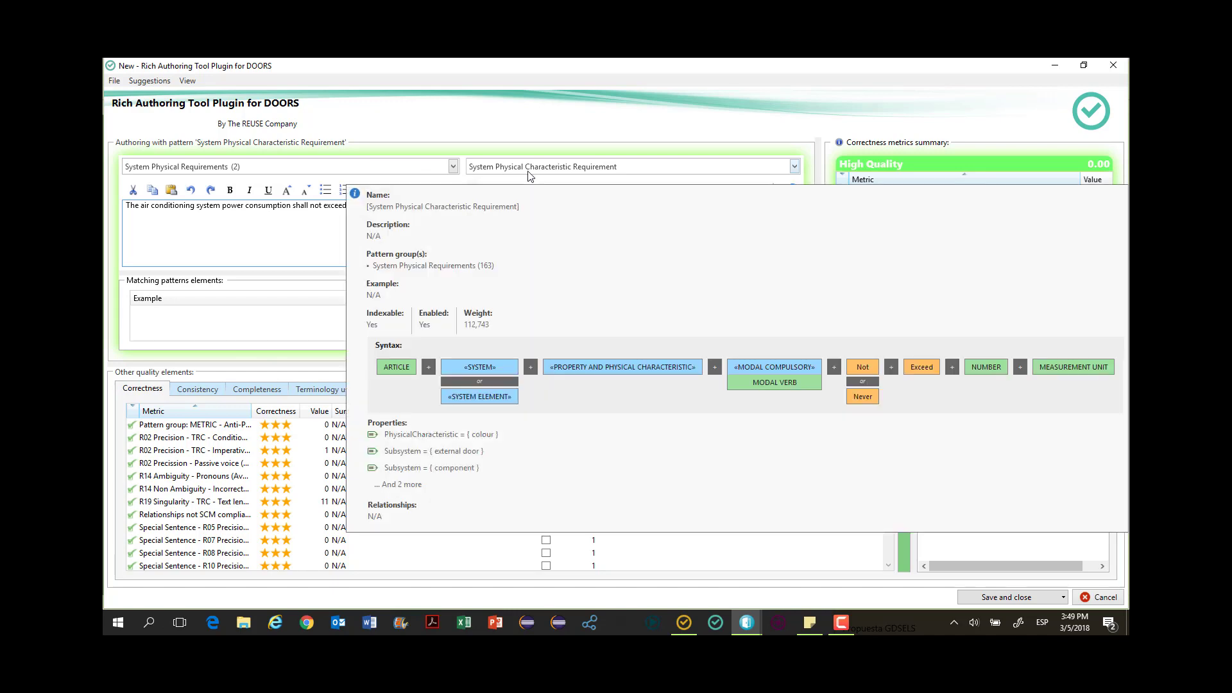
Assess the new requirement's quality for all available consistency metrics
{"action": "left_click", "coordinate": [200, 393]}
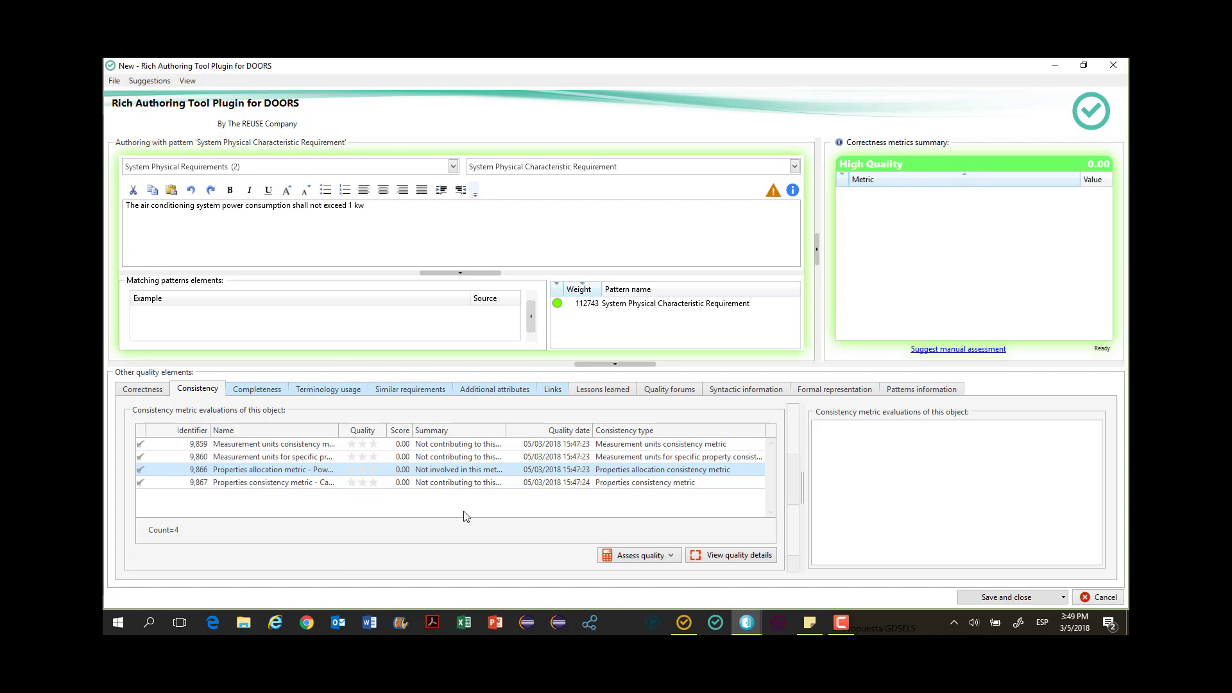
{"action": "left_click", "coordinate": [620, 556]}
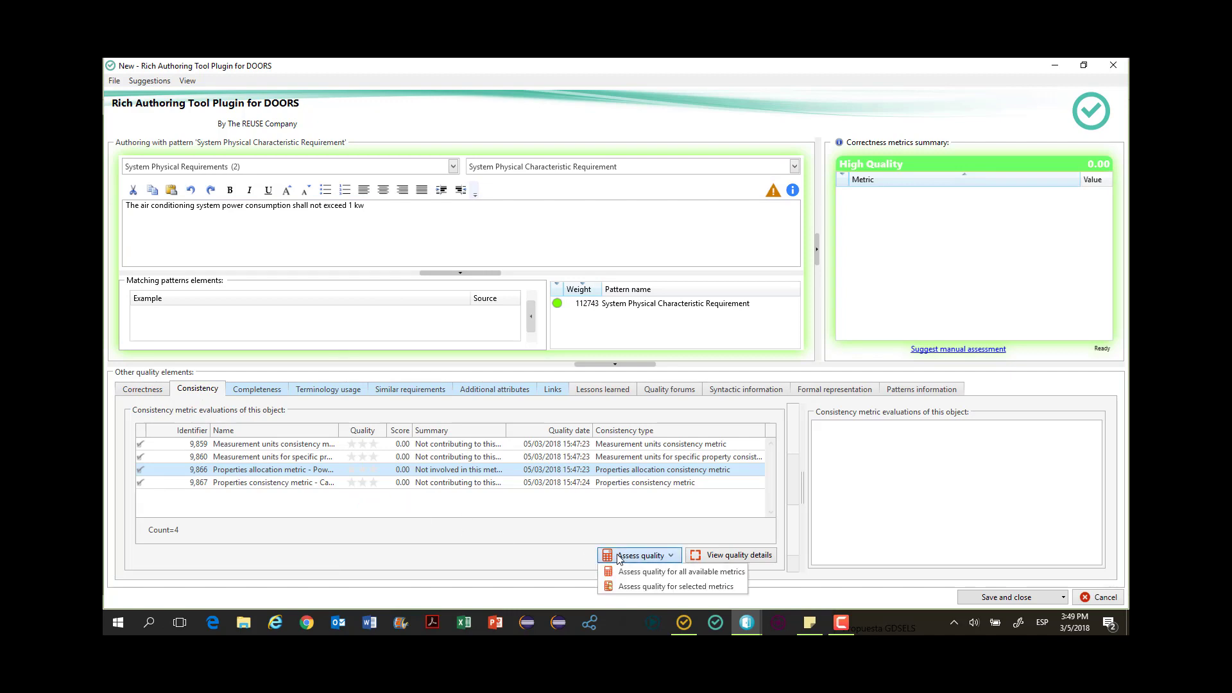
{"action": "left_click", "coordinate": [638, 571]}
{"action": "left_click", "coordinate": [664, 379]}
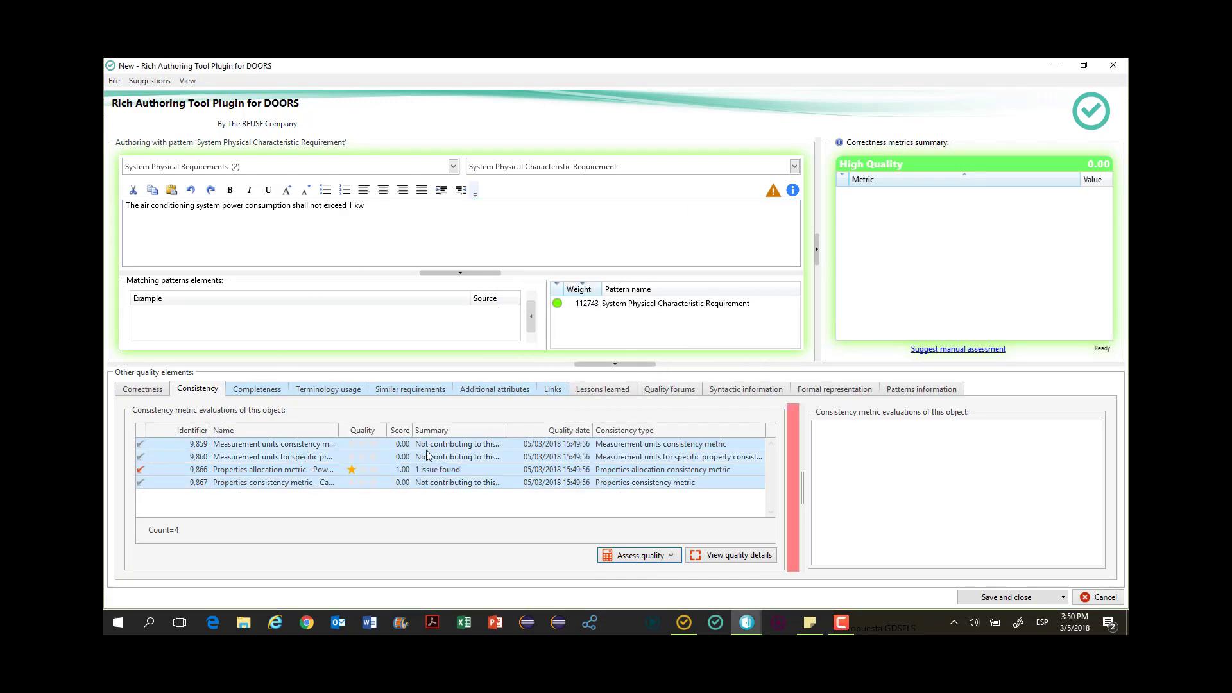
Widen the consistency metrics' Name column and read the issue reported for Properties allocation metric - Power consumption
{"action": "left_click", "coordinate": [444, 458]}
{"action": "left_click", "coordinate": [451, 483]}
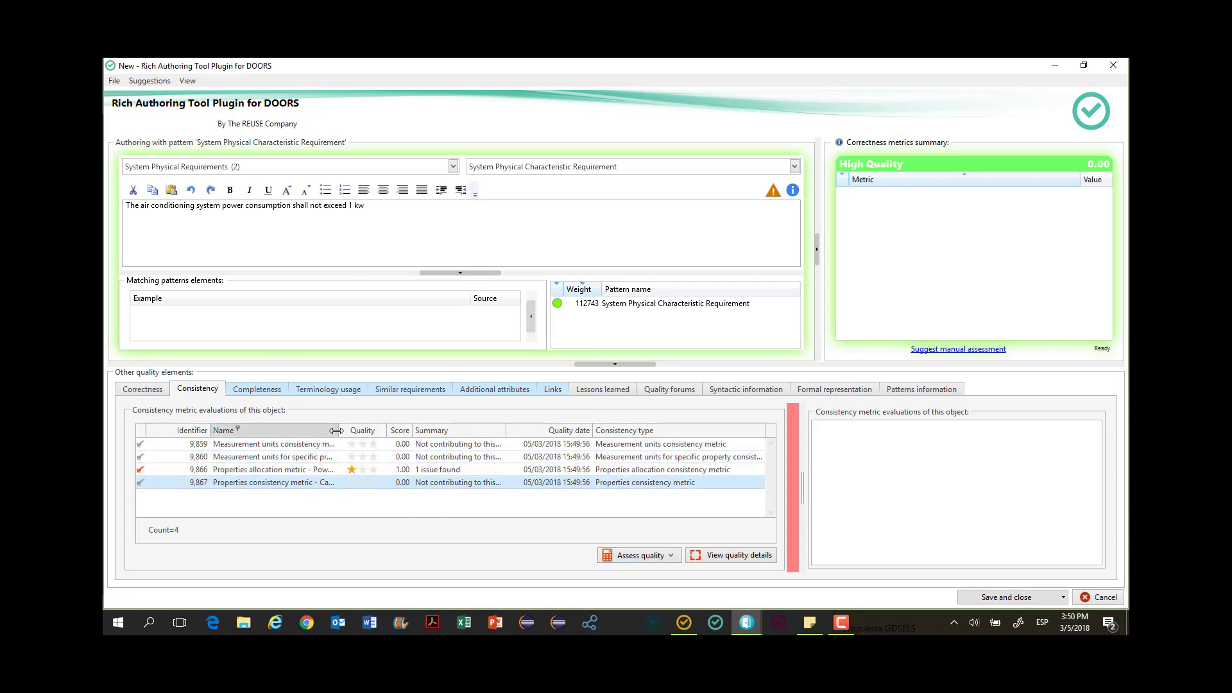
{"action": "left_click_drag", "start_coordinate": [338, 430], "coordinate": [445, 429]}
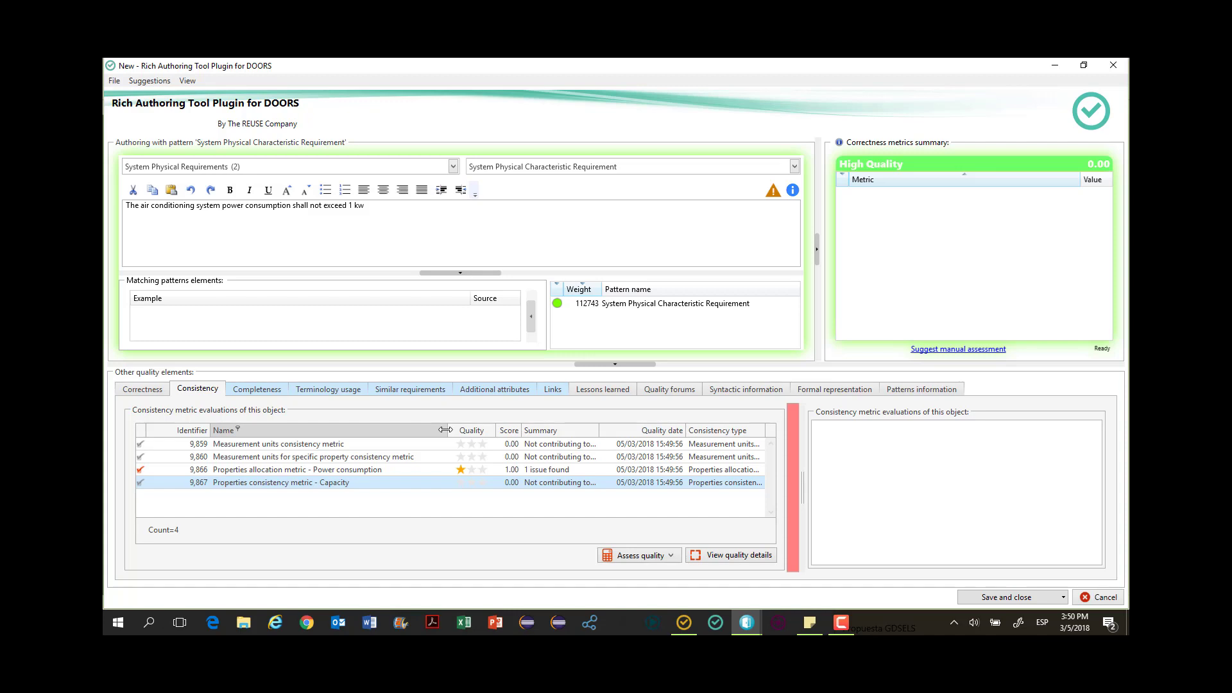
{"action": "left_click", "coordinate": [379, 473]}
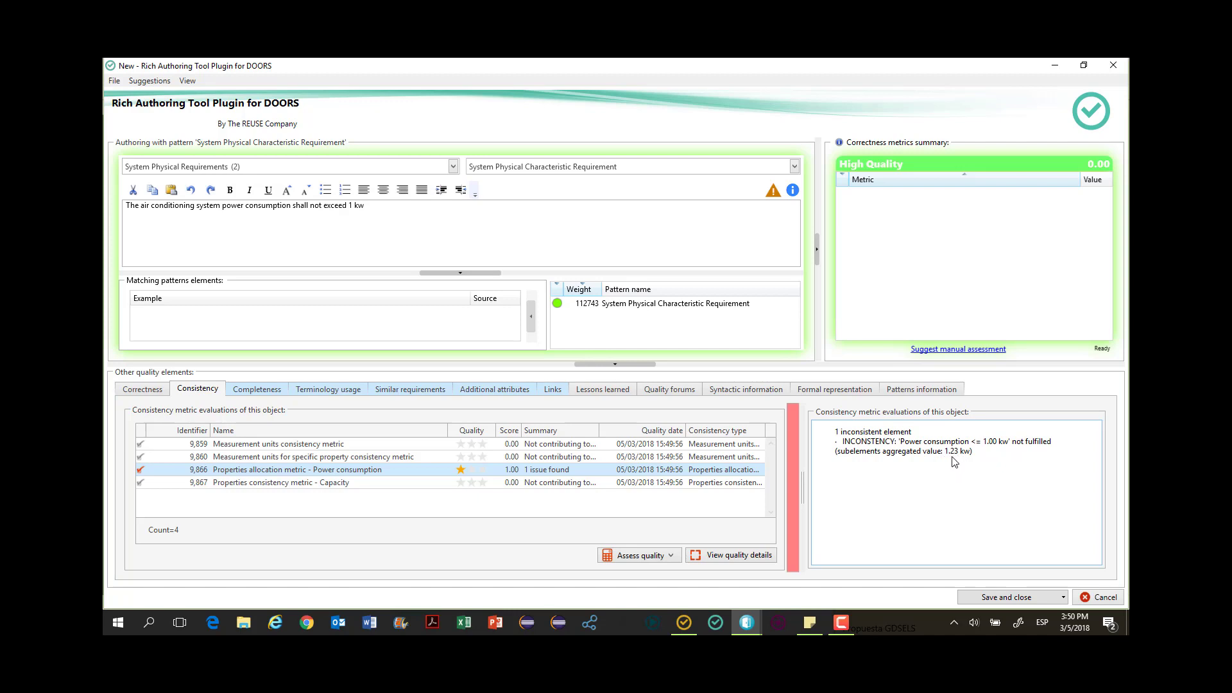
Examine the inconsistent terms in the power consumption metric's detailed results, expanding Train, Air conditioning system and Fan, and close the results
{"action": "double_click", "coordinate": [312, 470]}
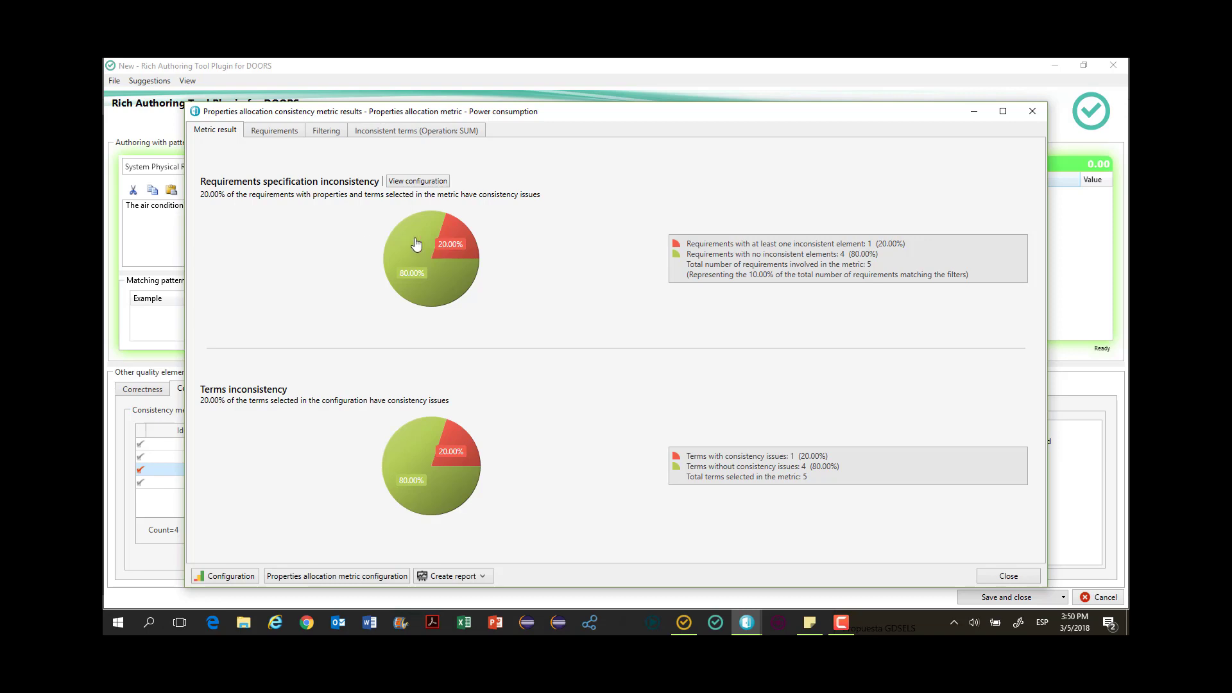
{"action": "left_click", "coordinate": [394, 132]}
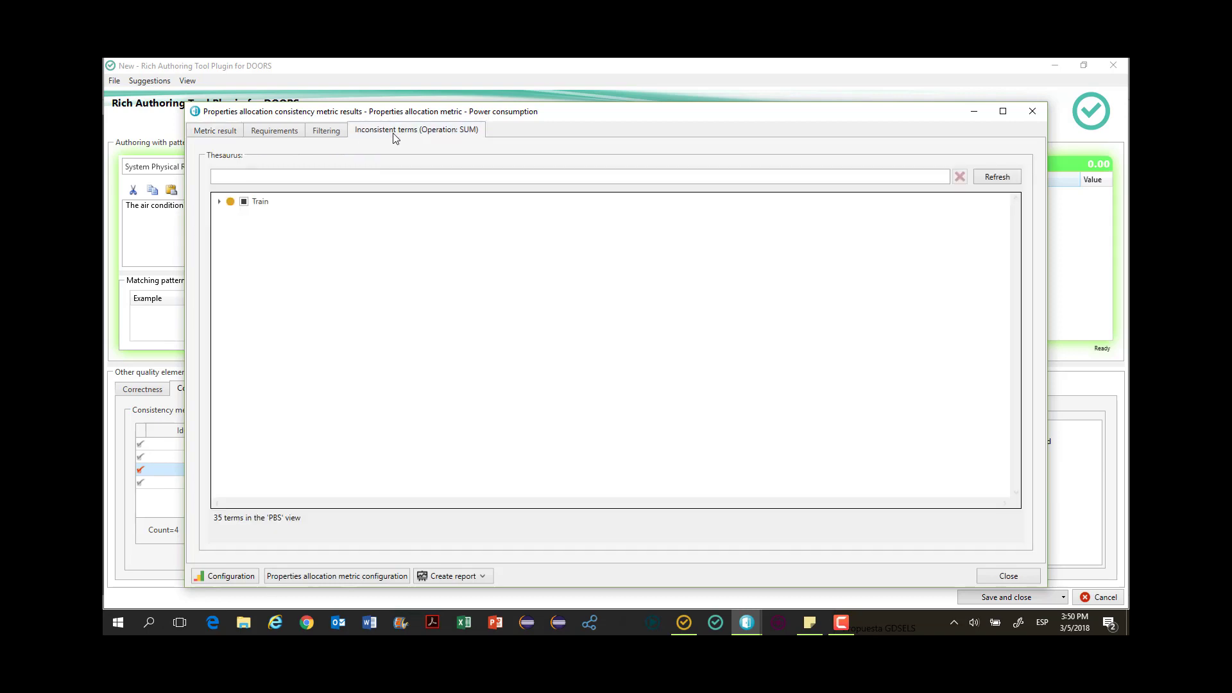
{"action": "left_click", "coordinate": [219, 202]}
{"action": "left_click", "coordinate": [231, 216]}
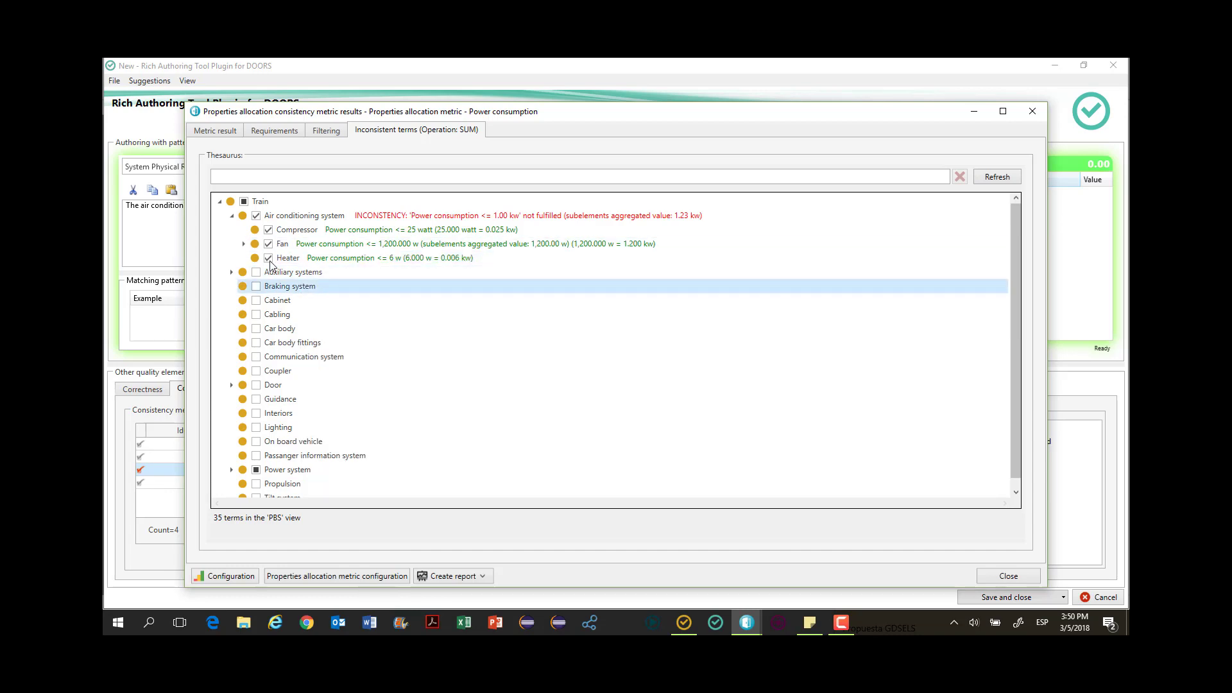
{"action": "left_click", "coordinate": [244, 244]}
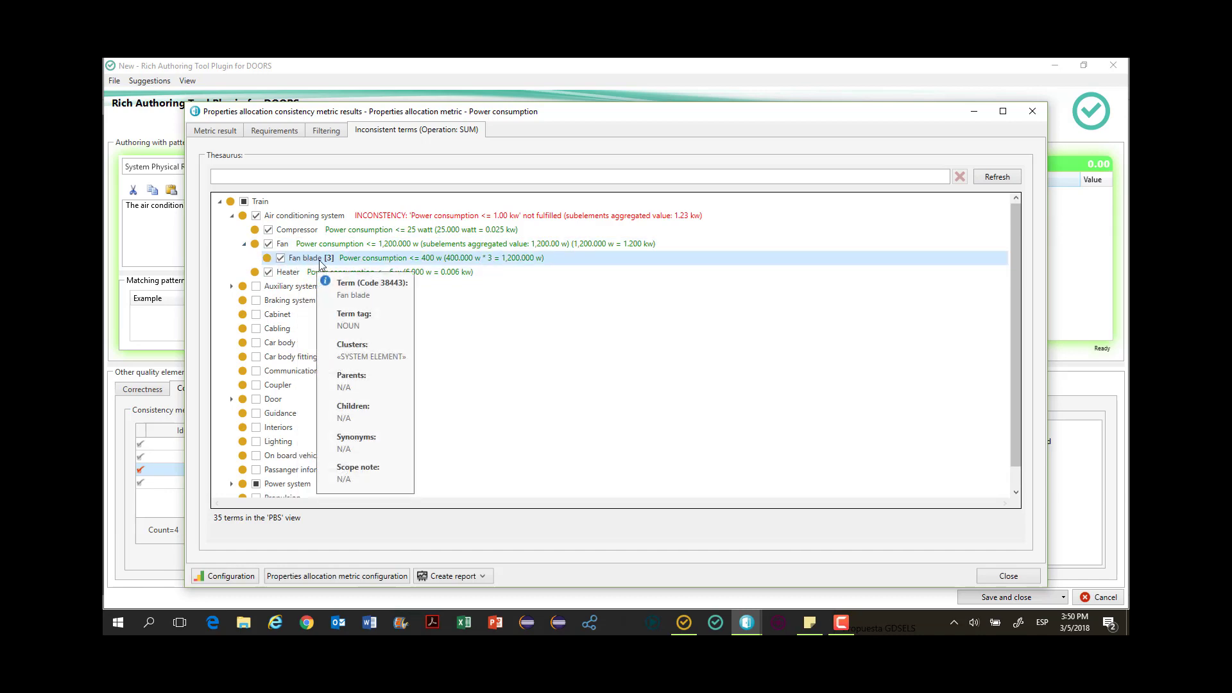
{"action": "mouse_move", "coordinate": [307, 262]}
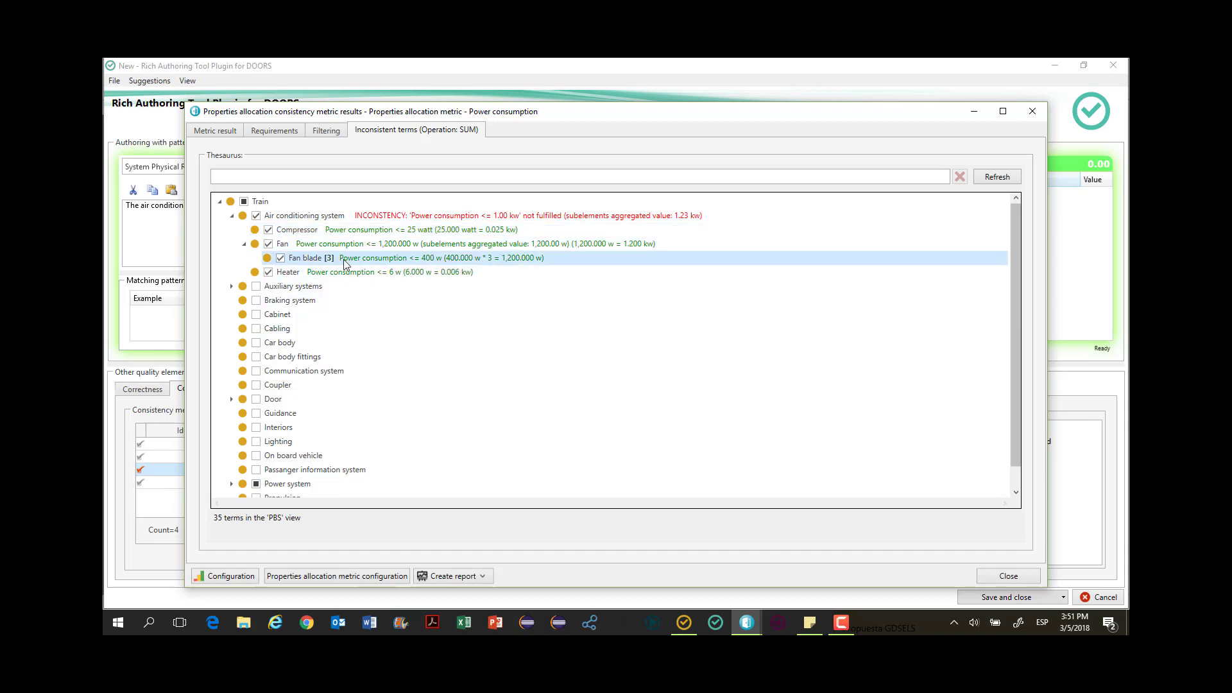
{"action": "left_click", "coordinate": [1008, 576]}
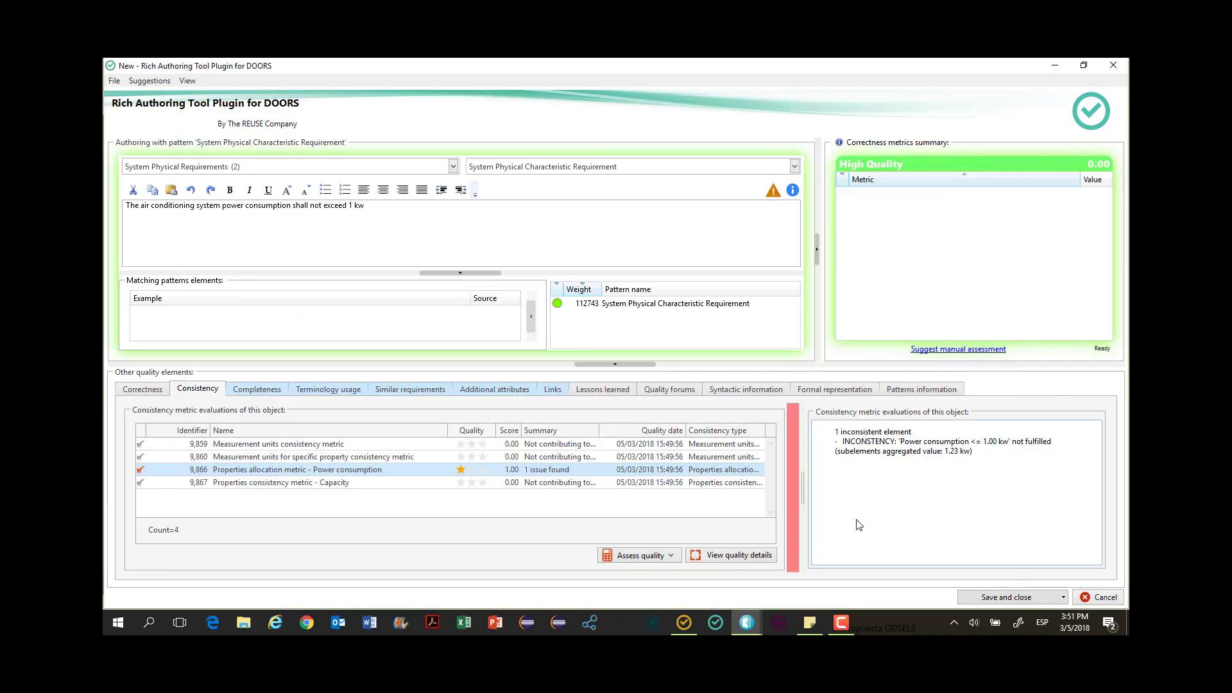
Set the air conditioning power limit to 1.3 kw and reassess all available consistency metrics before saving and closing the requirement
{"action": "left_click", "coordinate": [352, 207]}
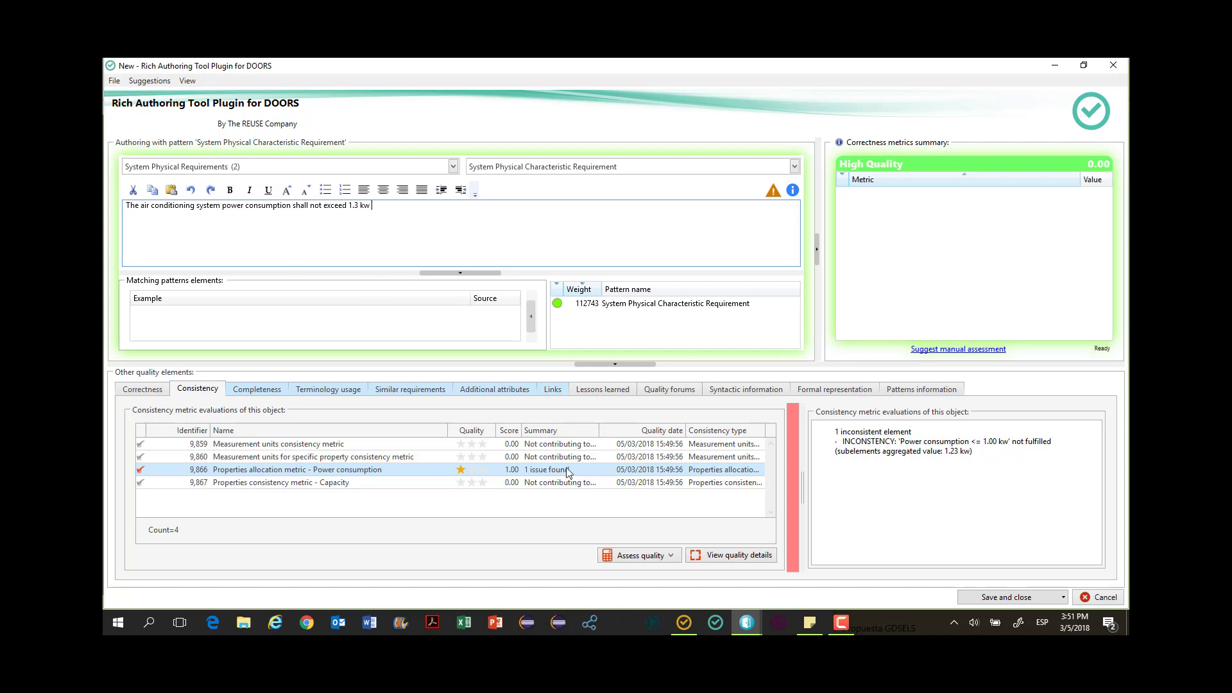
{"action": "left_click", "coordinate": [630, 556]}
{"action": "left_click", "coordinate": [632, 572]}
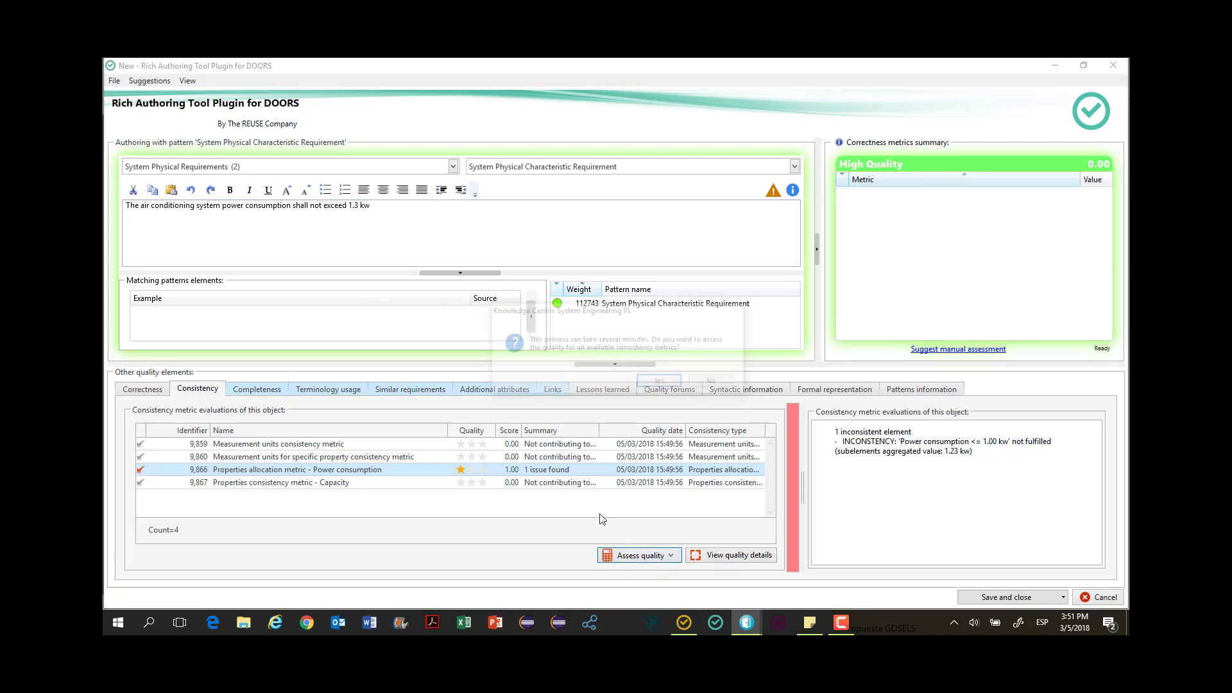
{"action": "left_click", "coordinate": [653, 384]}
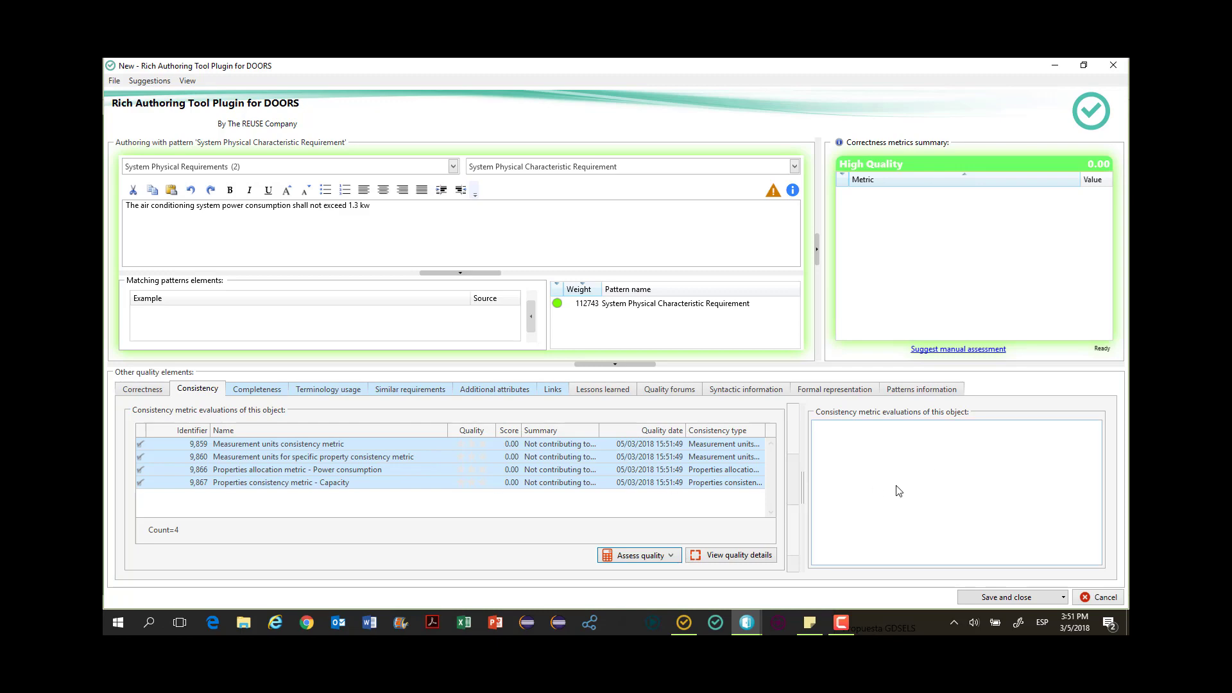
{"action": "left_click", "coordinate": [996, 597]}
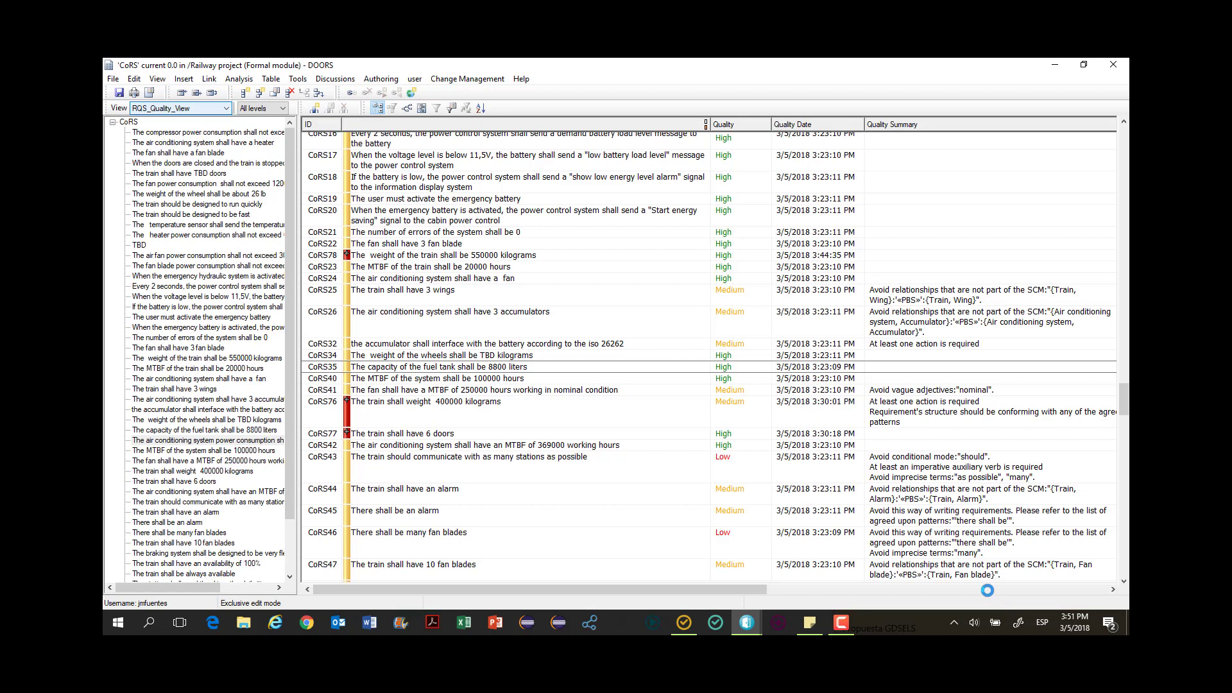